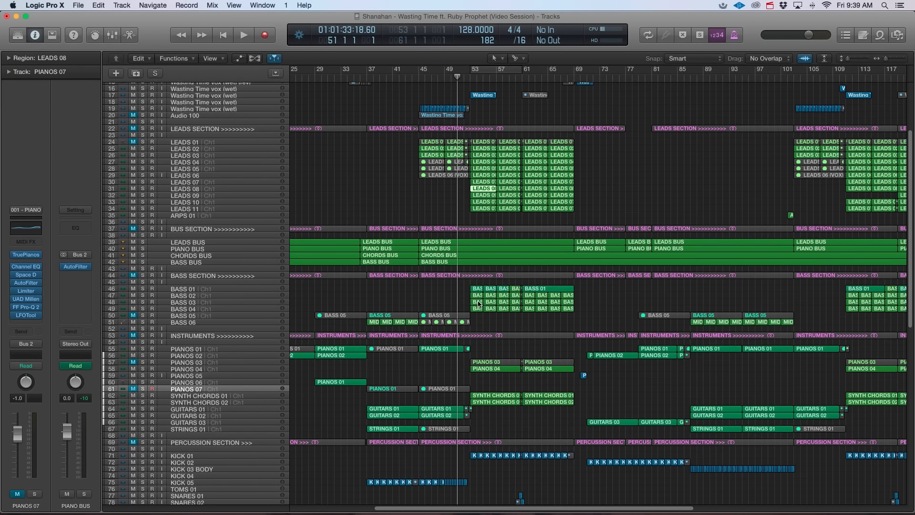
- Look over the arrangement's leads, bus, bass, instrument and percussion tracks
{"action": "scroll", "coordinate": [479, 304], "scroll_direction": "down", "scroll_amount": 1}
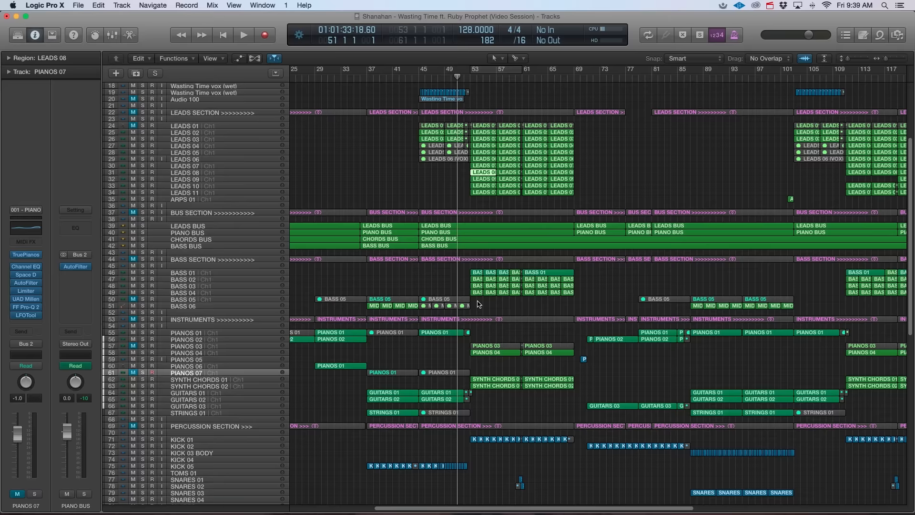
{"action": "scroll", "coordinate": [479, 304], "scroll_direction": "down", "scroll_amount": 2}
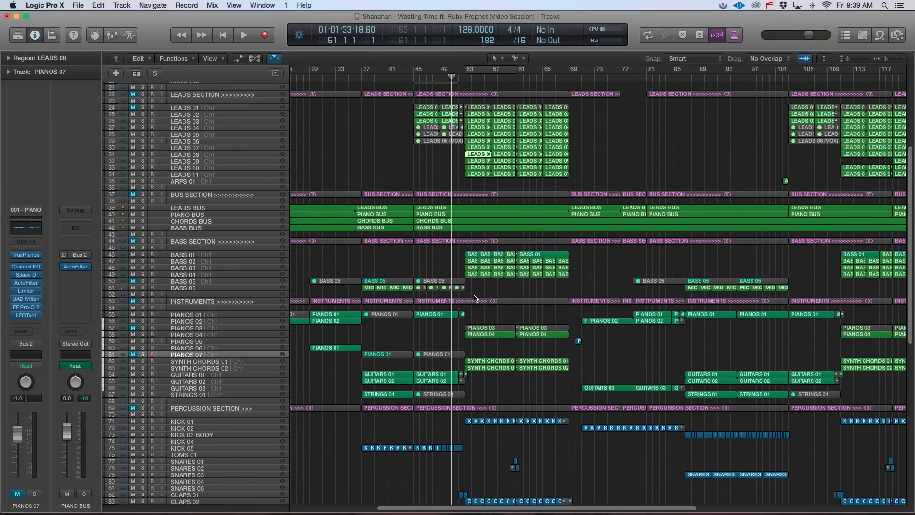
{"action": "scroll", "coordinate": [474, 298], "scroll_direction": "down", "scroll_amount": 5}
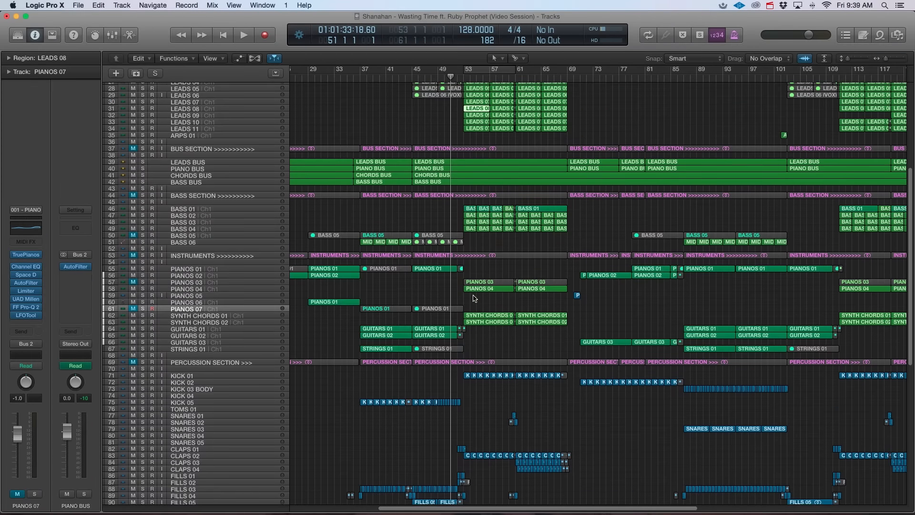
{"action": "scroll", "coordinate": [474, 298], "scroll_direction": "down", "scroll_amount": 1}
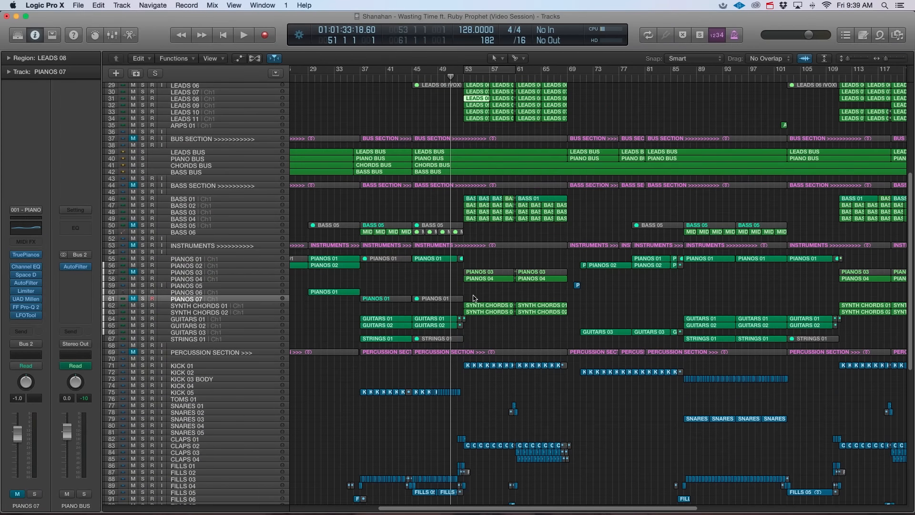
{"action": "scroll", "coordinate": [474, 298], "scroll_direction": "down", "scroll_amount": 6}
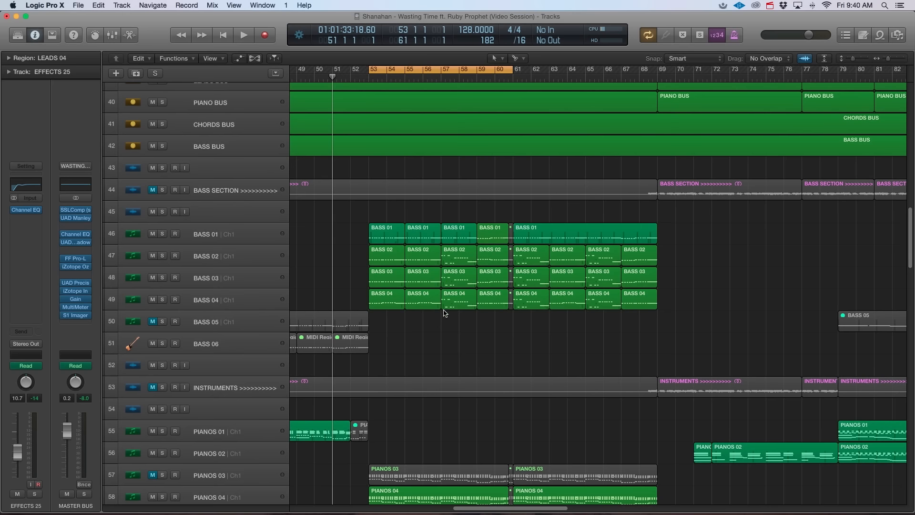
{"action": "scroll", "coordinate": [444, 310], "scroll_direction": "up", "scroll_amount": 13}
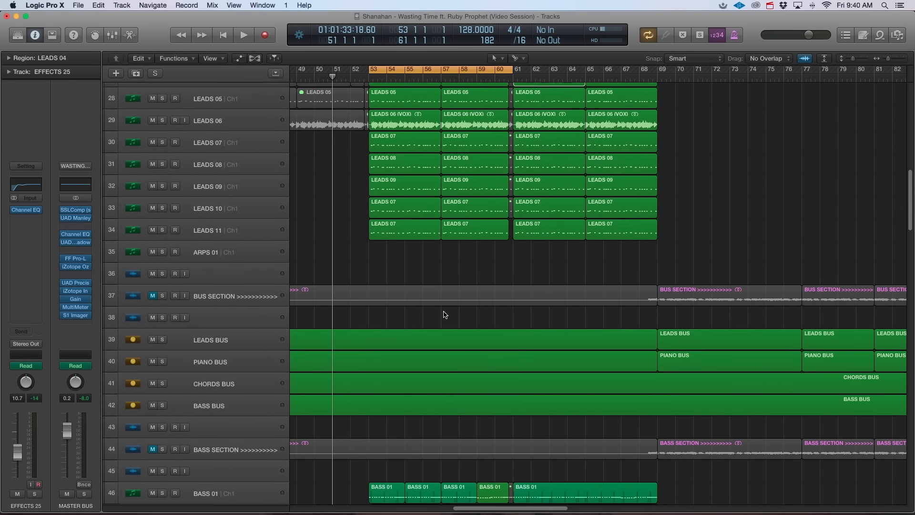
{"action": "scroll", "coordinate": [439, 300], "scroll_direction": "up", "scroll_amount": 3}
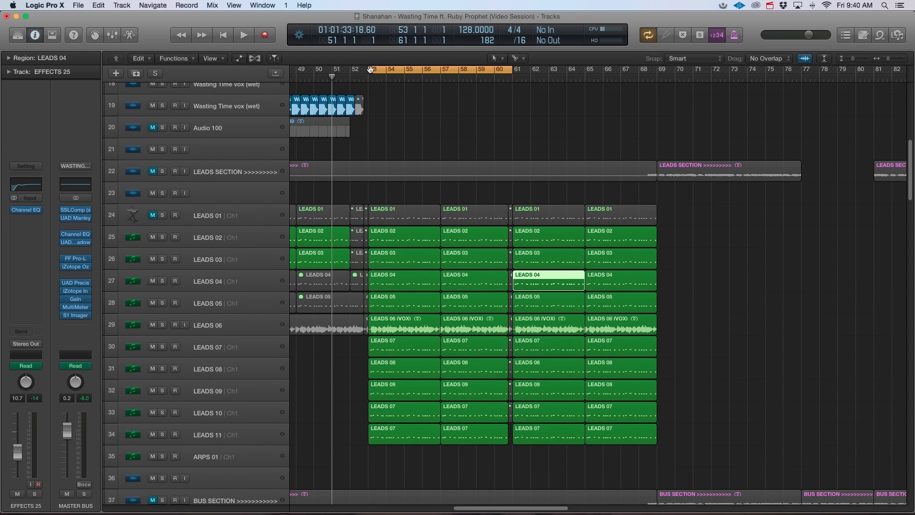
- Extend the cycle range to start at bar 51 and play it while reviewing the leads, bass and instrument tracks
{"action": "left_click_drag", "start_coordinate": [370, 69], "coordinate": [332, 79]}
{"action": "key", "text": "space"}
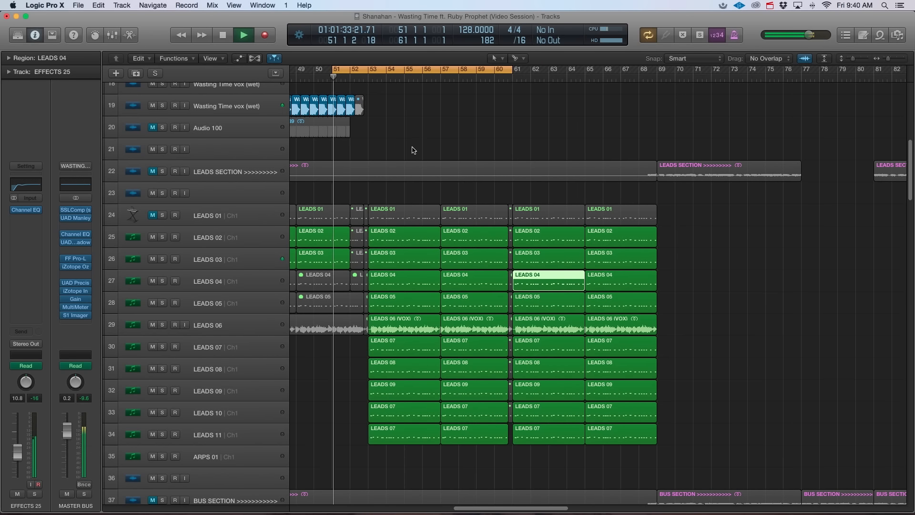
{"action": "scroll", "coordinate": [412, 150], "scroll_direction": "down", "scroll_amount": 3}
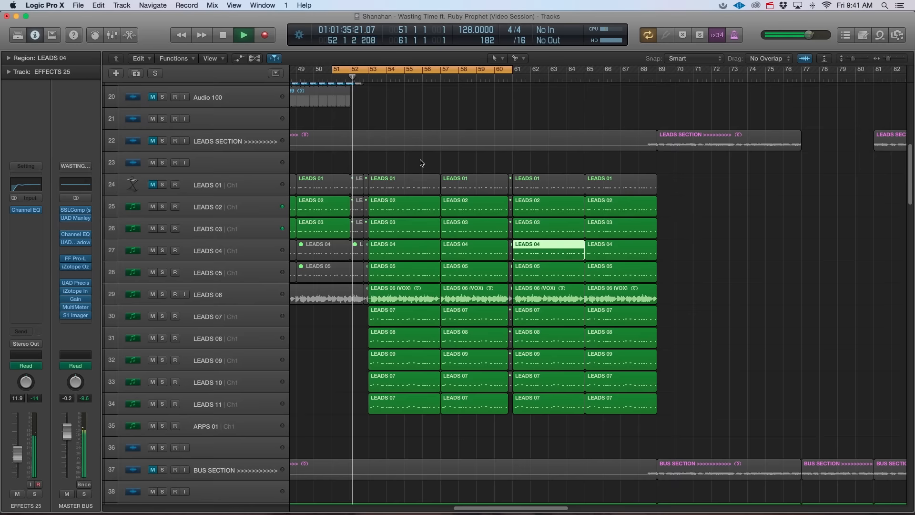
{"action": "scroll", "coordinate": [395, 153], "scroll_direction": "down", "scroll_amount": 5}
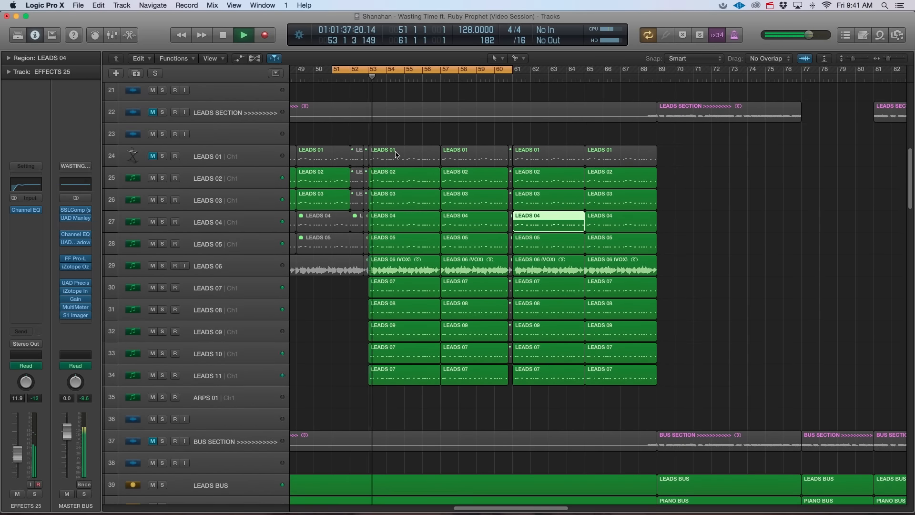
{"action": "scroll", "coordinate": [395, 154], "scroll_direction": "down", "scroll_amount": 15}
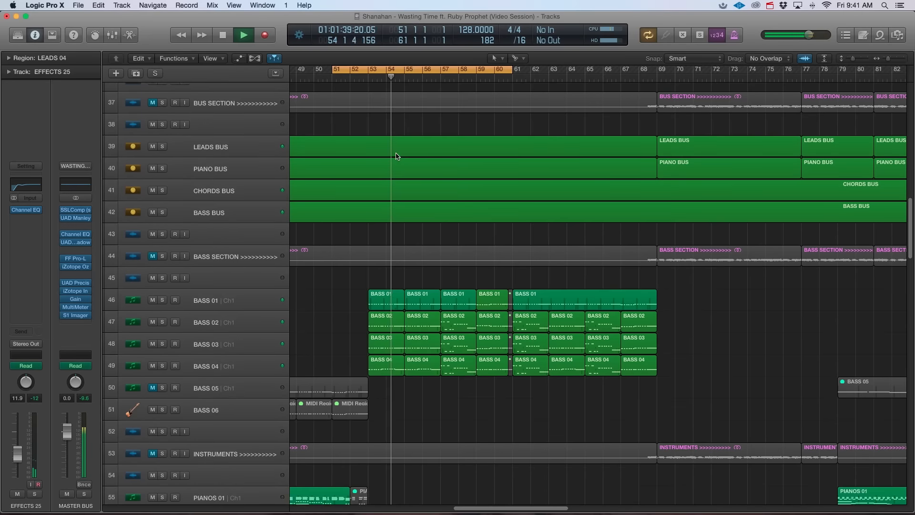
{"action": "scroll", "coordinate": [396, 158], "scroll_direction": "down", "scroll_amount": 8}
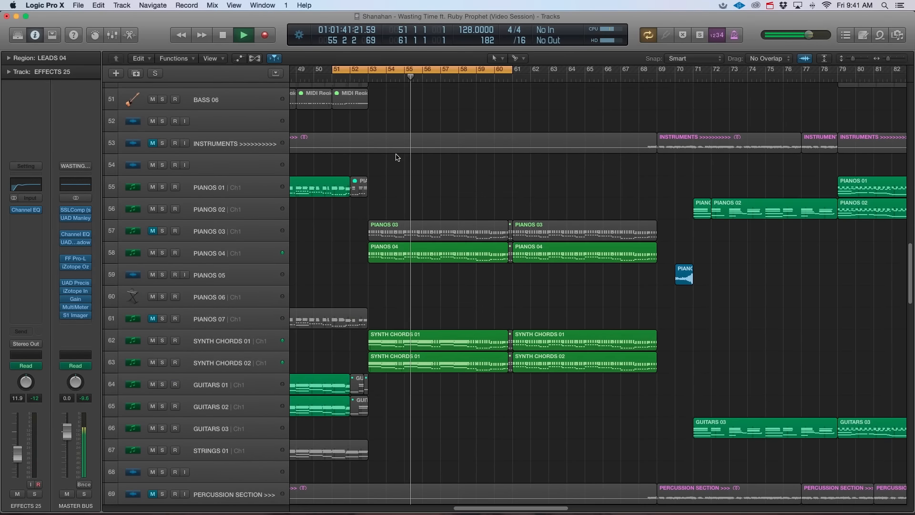
{"action": "scroll", "coordinate": [407, 179], "scroll_direction": "up", "scroll_amount": 6}
{"action": "scroll", "coordinate": [408, 178], "scroll_direction": "up", "scroll_amount": 8}
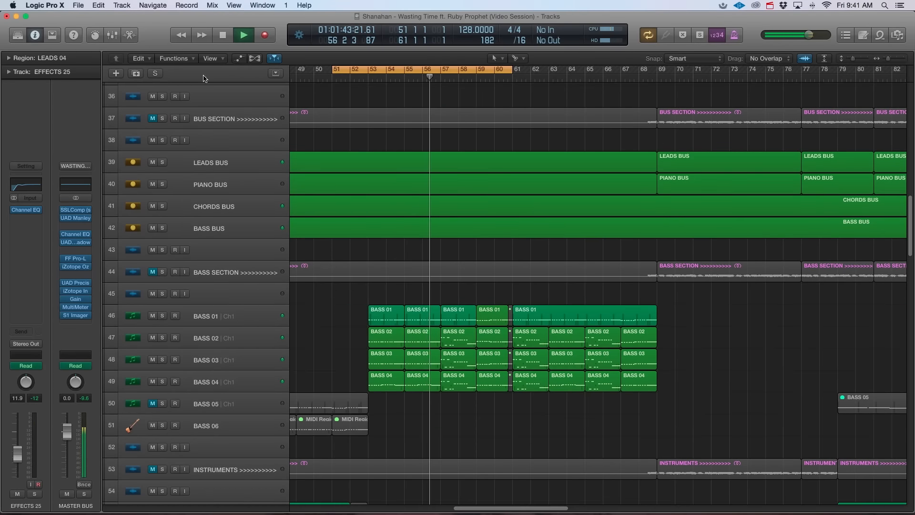
- View the channel strips in the mixer, close it again and stop playback
{"action": "key", "text": "x"}
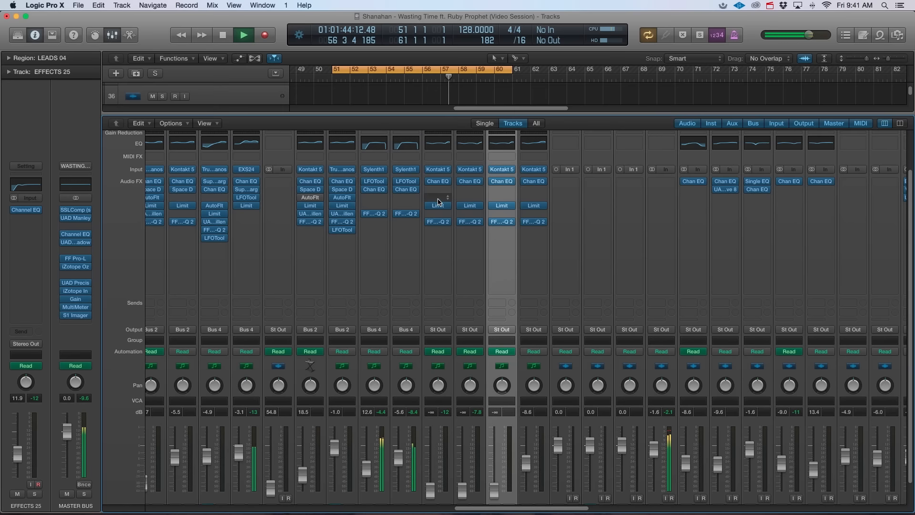
{"action": "key", "text": "x"}
{"action": "key", "text": "space"}
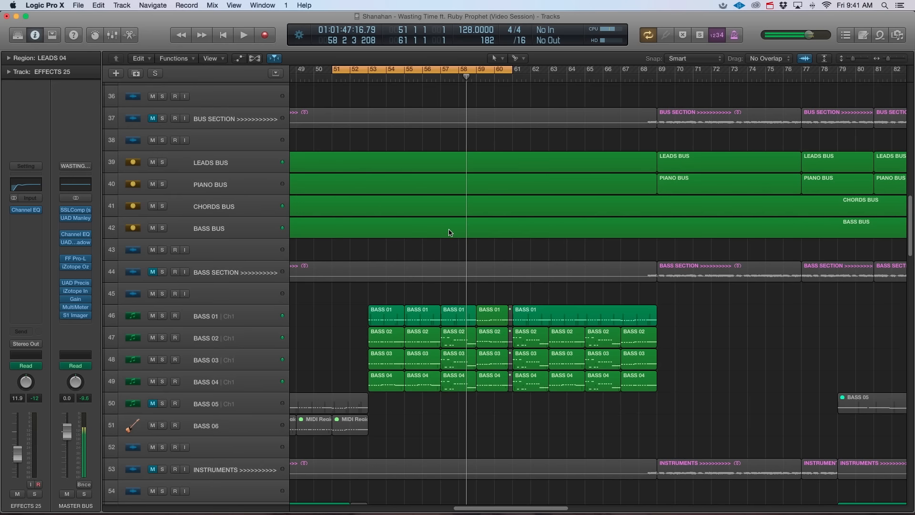
- Set the cycle range to bars 53–57 and look over the vocal tracks above the leads section
{"action": "scroll", "coordinate": [448, 233], "scroll_direction": "up", "scroll_amount": 15}
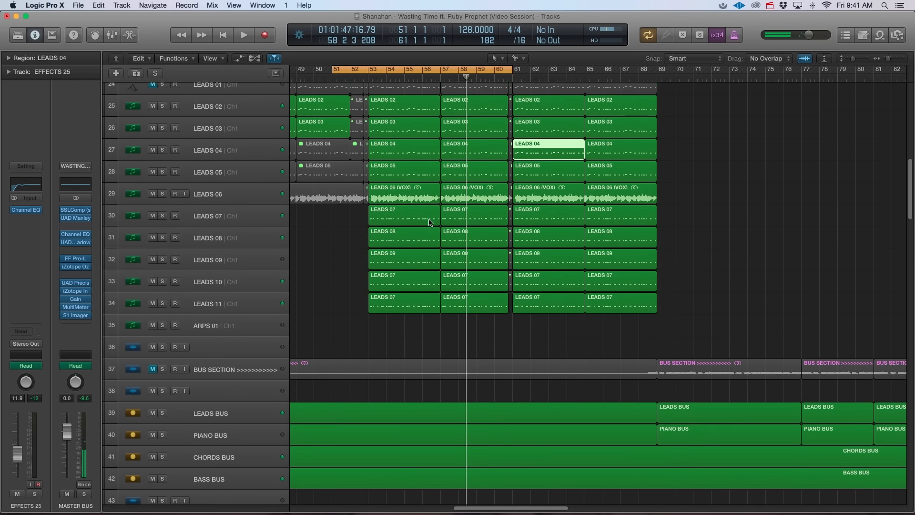
{"action": "left_click_drag", "start_coordinate": [369, 68], "coordinate": [441, 69]}
{"action": "scroll", "coordinate": [462, 259], "scroll_direction": "up", "scroll_amount": 5}
{"action": "scroll", "coordinate": [462, 259], "scroll_direction": "up", "scroll_amount": 7}
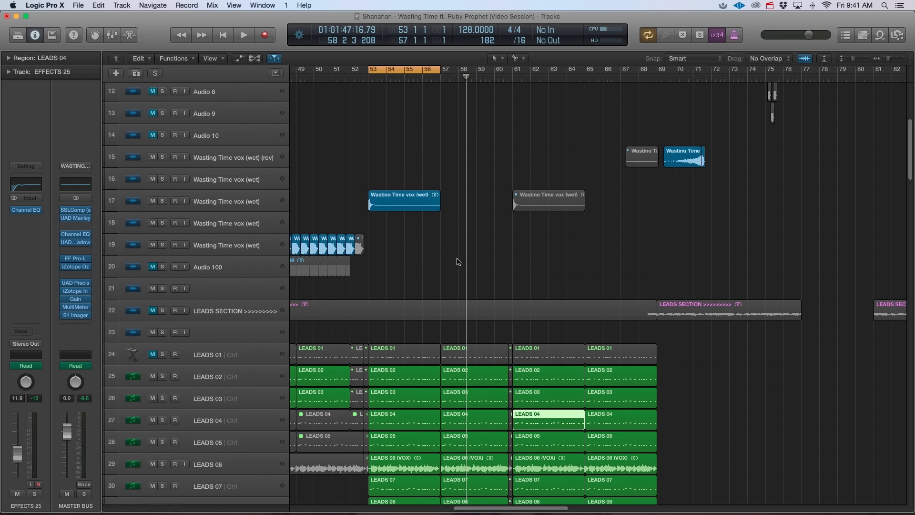
{"action": "scroll", "coordinate": [456, 261], "scroll_direction": "up", "scroll_amount": 6}
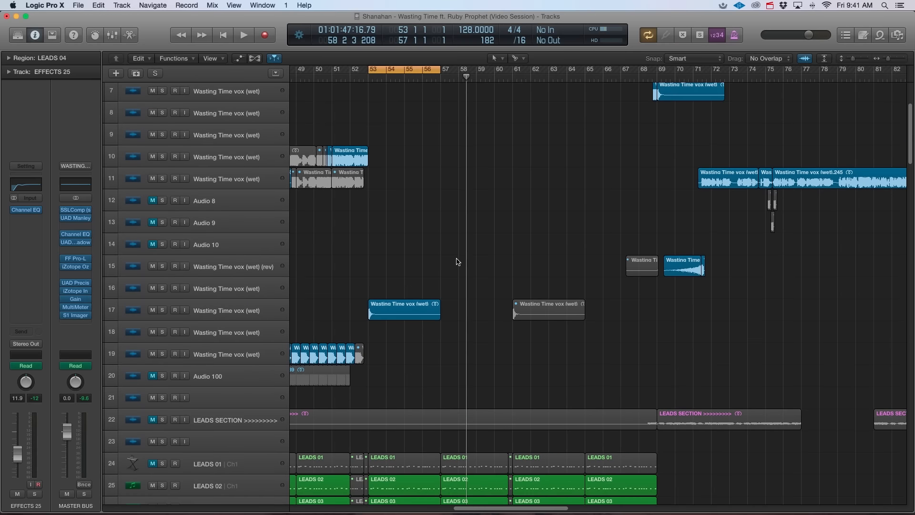
{"action": "scroll", "coordinate": [457, 266], "scroll_direction": "up", "scroll_amount": 2}
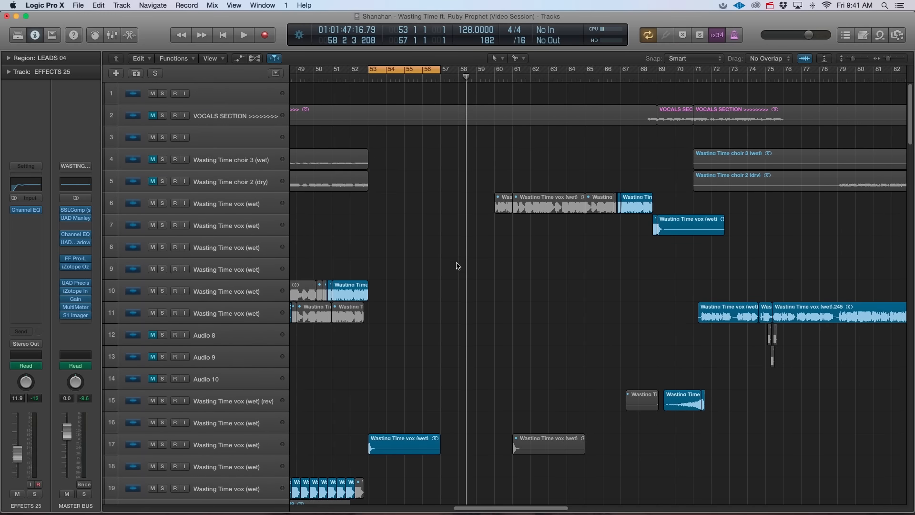
{"action": "scroll", "coordinate": [456, 266], "scroll_direction": "down", "scroll_amount": 9}
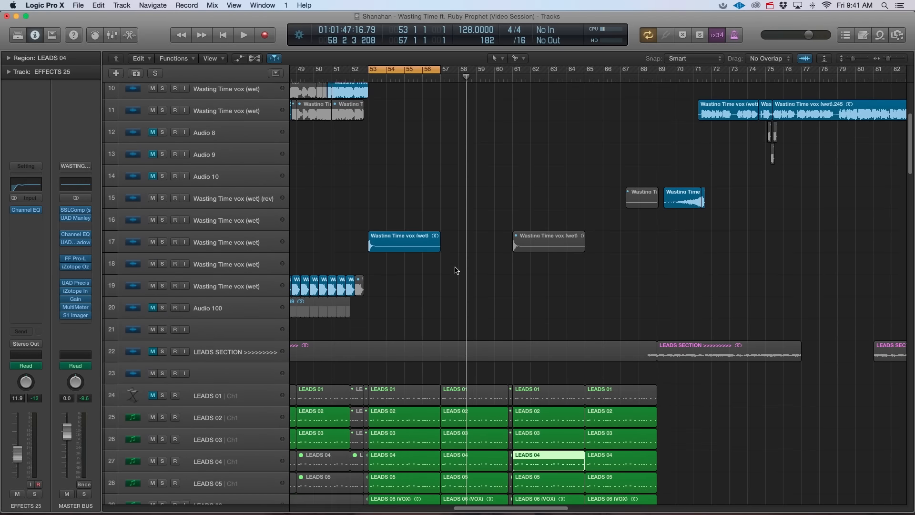
{"action": "scroll", "coordinate": [455, 270], "scroll_direction": "down", "scroll_amount": 4}
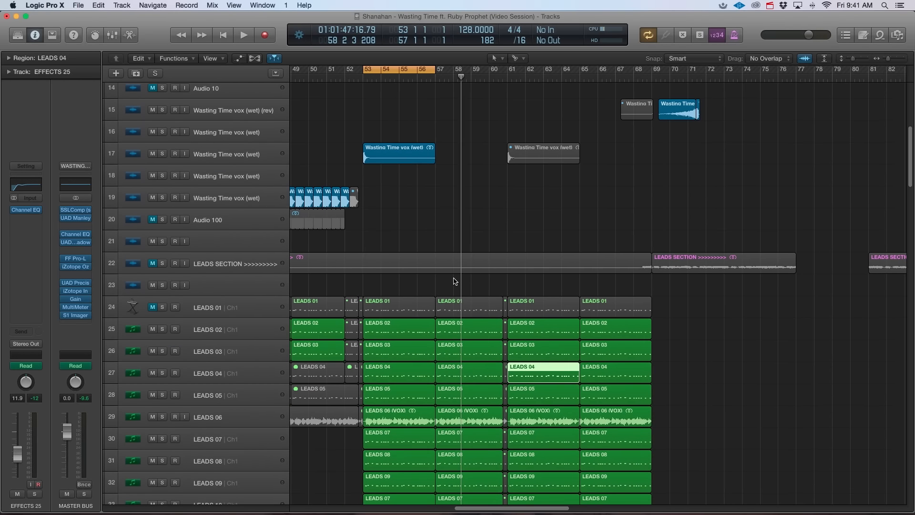
- Enlarge the timeline around the drop and select the LEADS 02 to LEADS 11 regions at bars 53–57
{"action": "key", "text": "super+Right"}
{"action": "scroll", "coordinate": [453, 282], "scroll_direction": "right", "scroll_amount": 2}
{"action": "scroll", "coordinate": [453, 282], "scroll_direction": "left", "scroll_amount": 4}
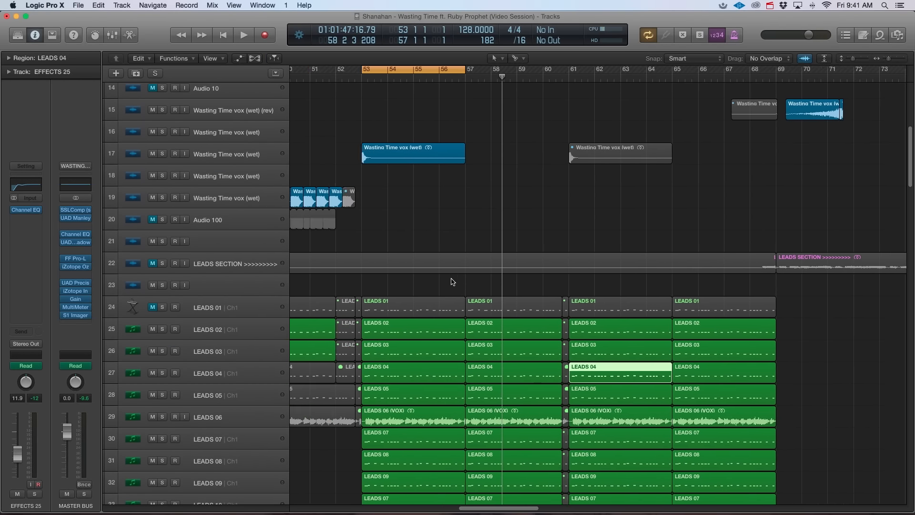
{"action": "scroll", "coordinate": [452, 282], "scroll_direction": "left", "scroll_amount": 3}
{"action": "scroll", "coordinate": [454, 296], "scroll_direction": "down", "scroll_amount": 4}
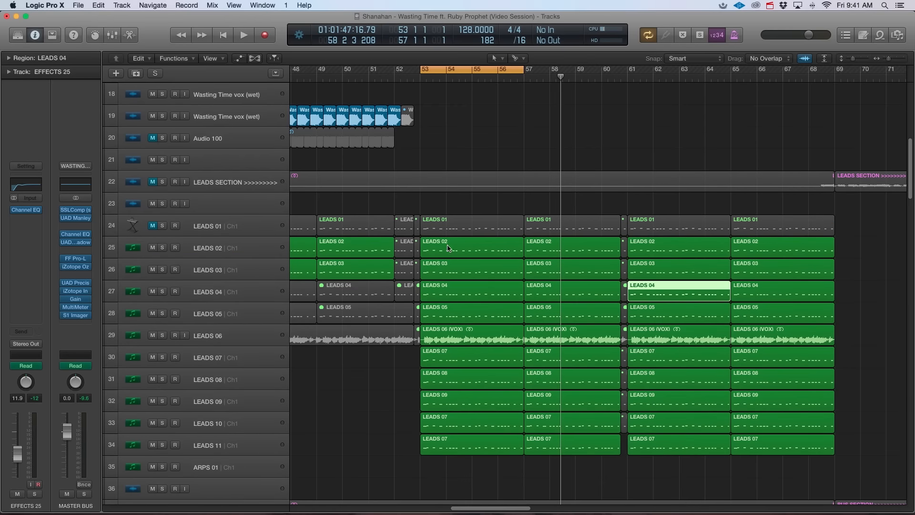
{"action": "left_click_drag", "start_coordinate": [474, 480], "coordinate": [468, 248]}
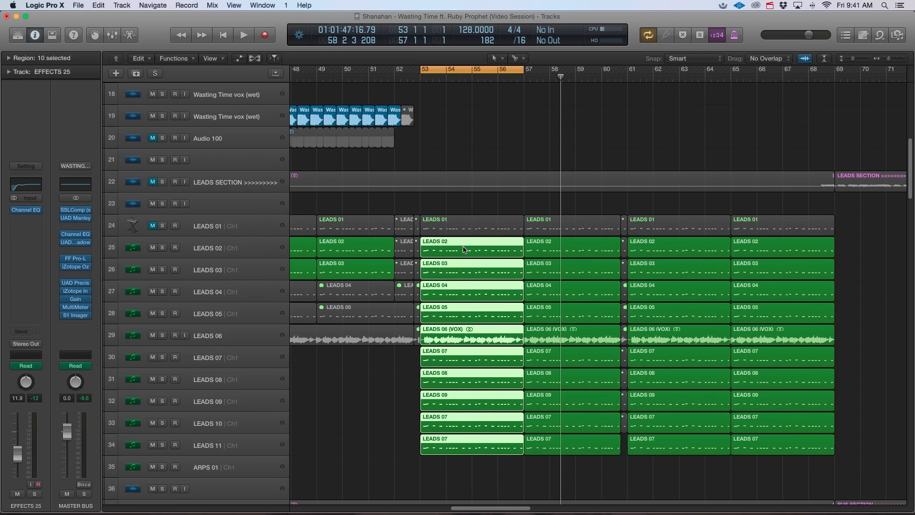
- Go through tracks LEADS 02 to LEADS 07 one by one to view their channel strips, and reselect all ten lead regions
{"action": "left_click", "coordinate": [230, 252]}
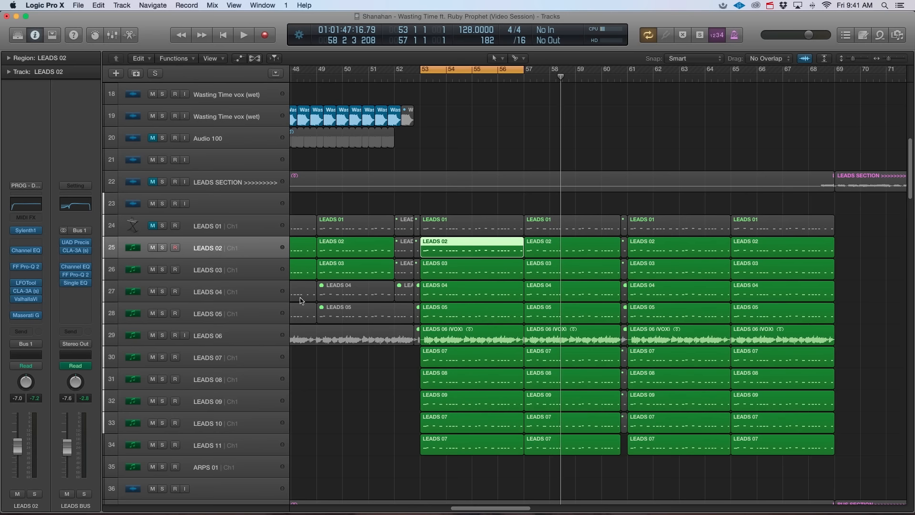
{"action": "left_click", "coordinate": [251, 279]}
{"action": "left_click", "coordinate": [235, 298]}
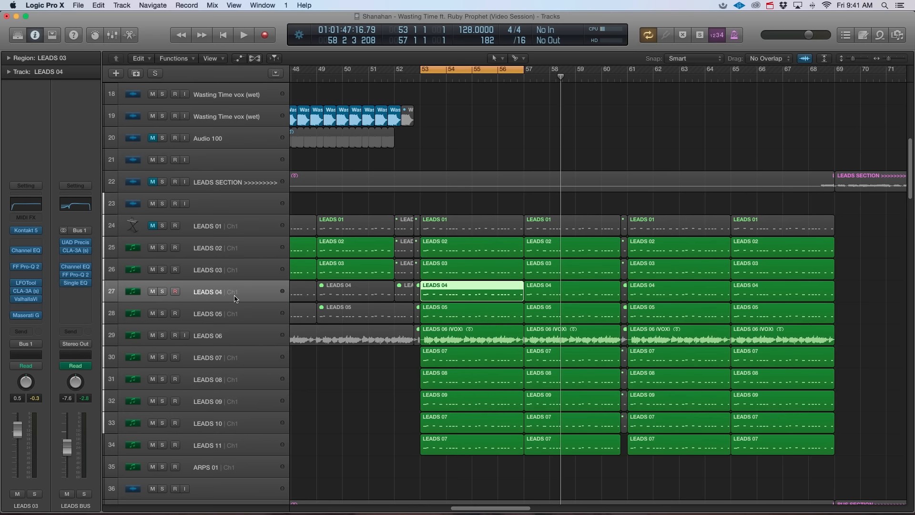
{"action": "left_click", "coordinate": [237, 321]}
{"action": "left_click", "coordinate": [242, 344]}
{"action": "left_click", "coordinate": [243, 366]}
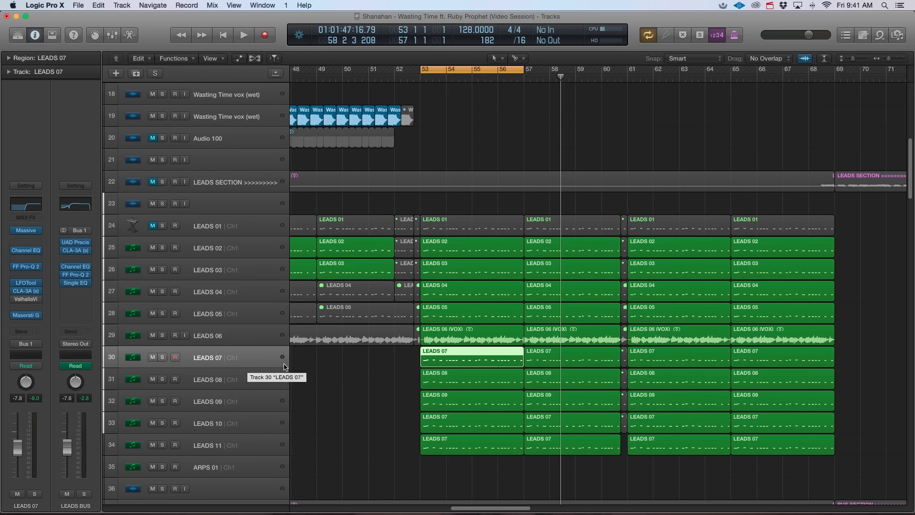
{"action": "left_click_drag", "start_coordinate": [458, 451], "coordinate": [474, 242]}
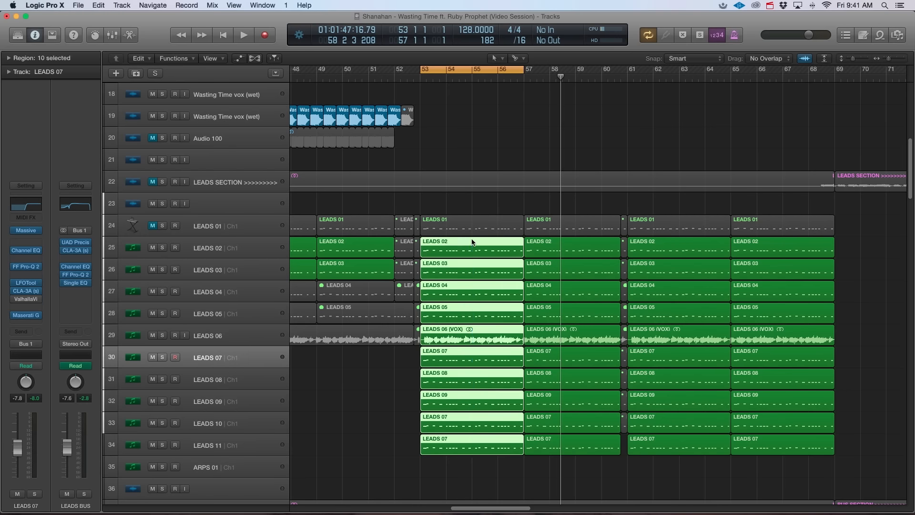
- Solo the LEADS 02 track and play the cycle range to hear it alone
{"action": "left_click", "coordinate": [270, 375]}
{"action": "left_click", "coordinate": [190, 253]}
{"action": "left_click", "coordinate": [162, 248]}
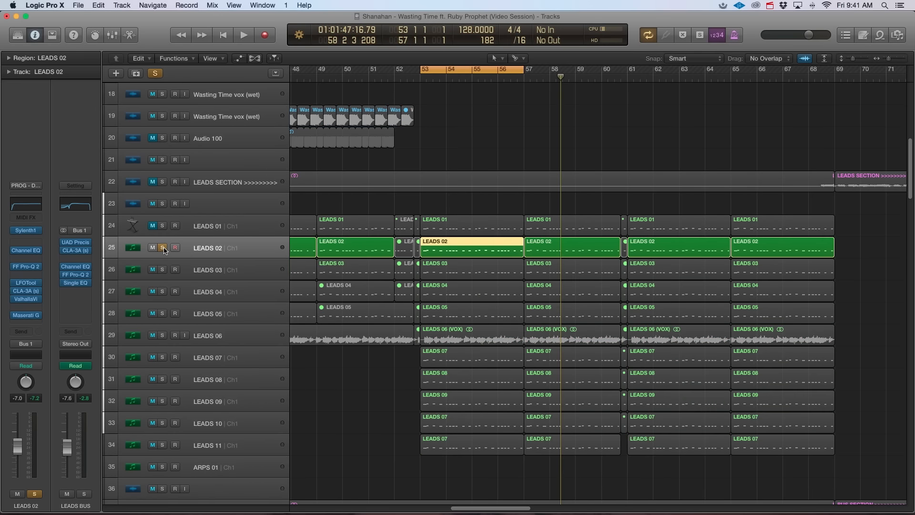
{"action": "key", "text": "space"}
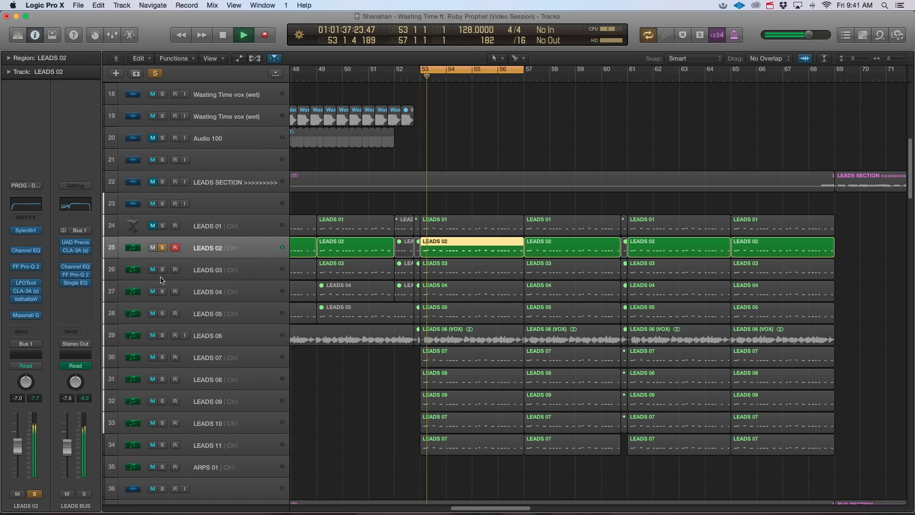
- Switch the solo from LEADS 02 to LEADS 03, listen to it and stop playback
{"action": "left_click", "coordinate": [163, 270], "text": "alt"}
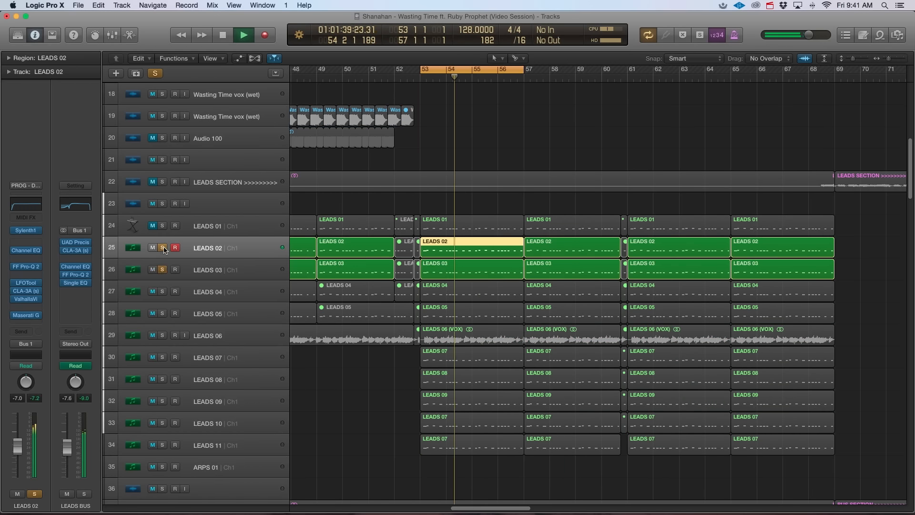
{"action": "left_click", "coordinate": [181, 262]}
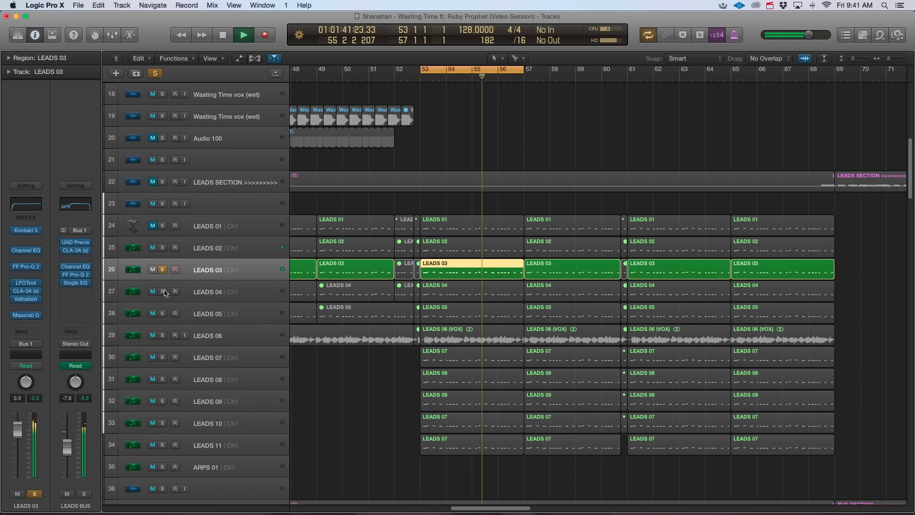
{"action": "key", "text": "space"}
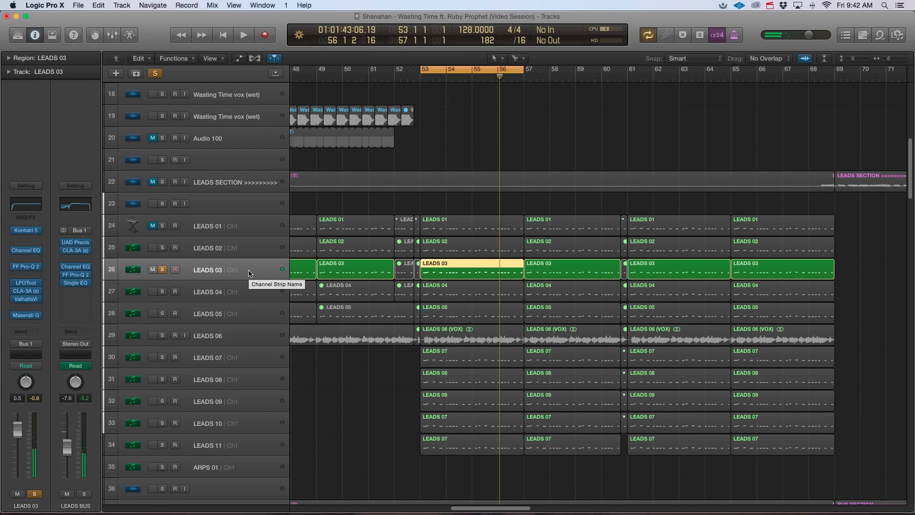
- Select the LEADS 04 track and switch the solo from LEADS 03 to it
{"action": "scroll", "coordinate": [241, 274], "scroll_direction": "down", "scroll_amount": 3}
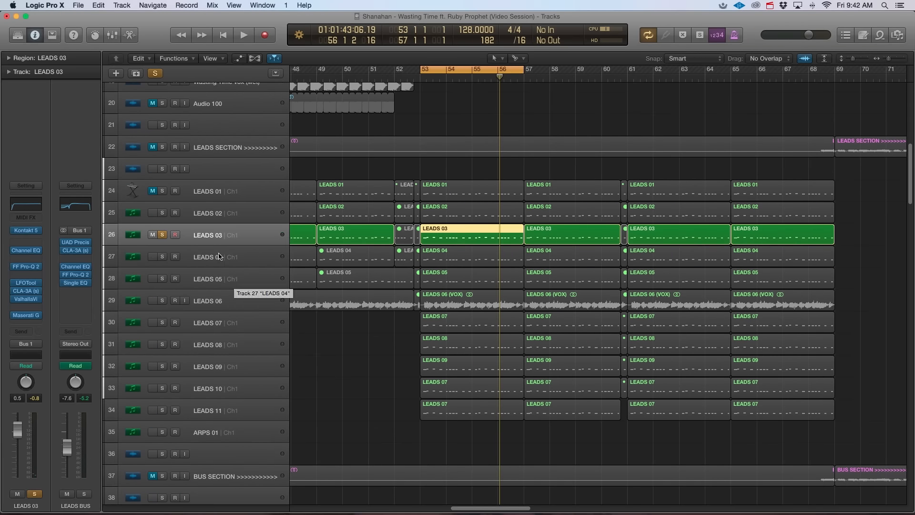
{"action": "left_click", "coordinate": [219, 257]}
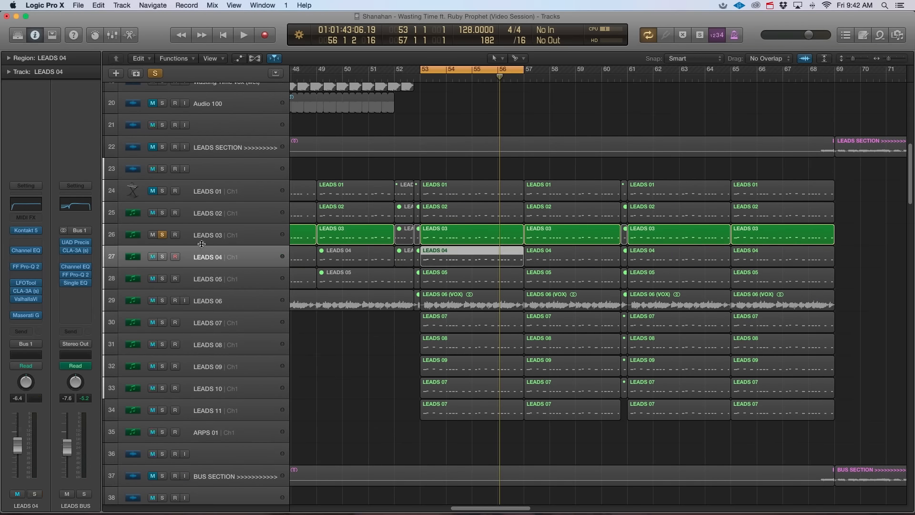
{"action": "left_click", "coordinate": [163, 257]}
{"action": "left_click", "coordinate": [163, 235]}
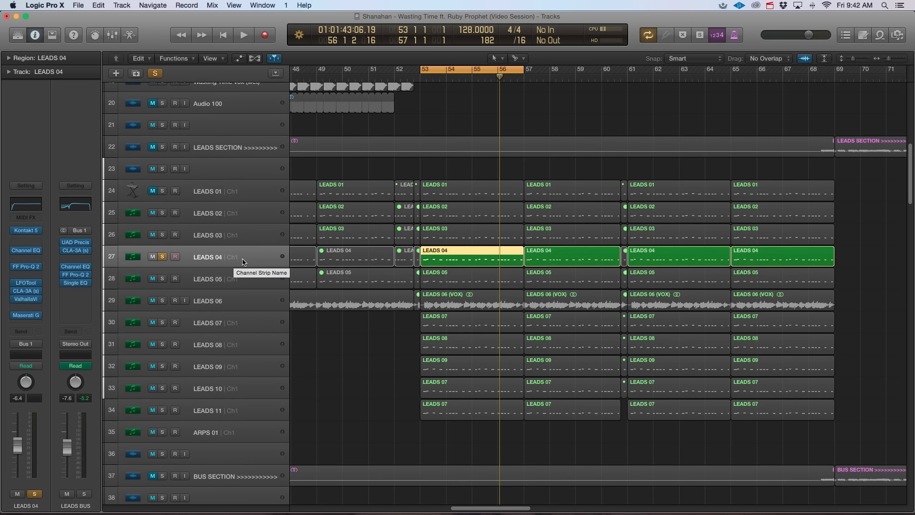
- Compare the channel strips of LEADS 04 and LEADS 05, ending on the LEADS 04 track
{"action": "scroll", "coordinate": [244, 265], "scroll_direction": "down", "scroll_amount": 1}
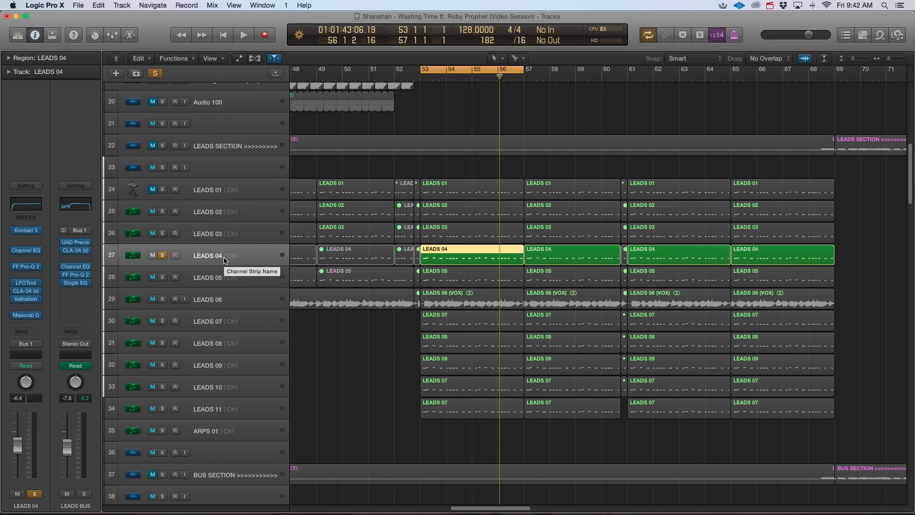
{"action": "left_click", "coordinate": [204, 277]}
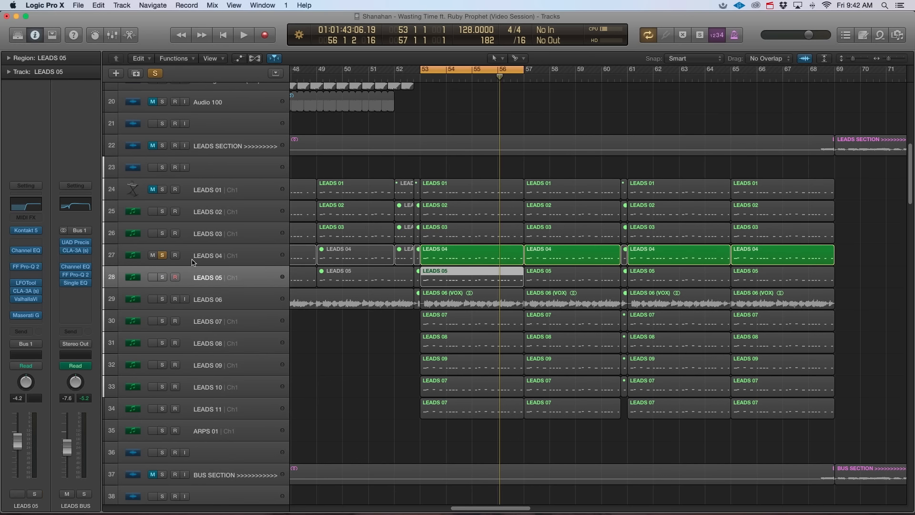
{"action": "left_click", "coordinate": [206, 257]}
{"action": "left_click", "coordinate": [206, 276]}
{"action": "left_click", "coordinate": [212, 257]}
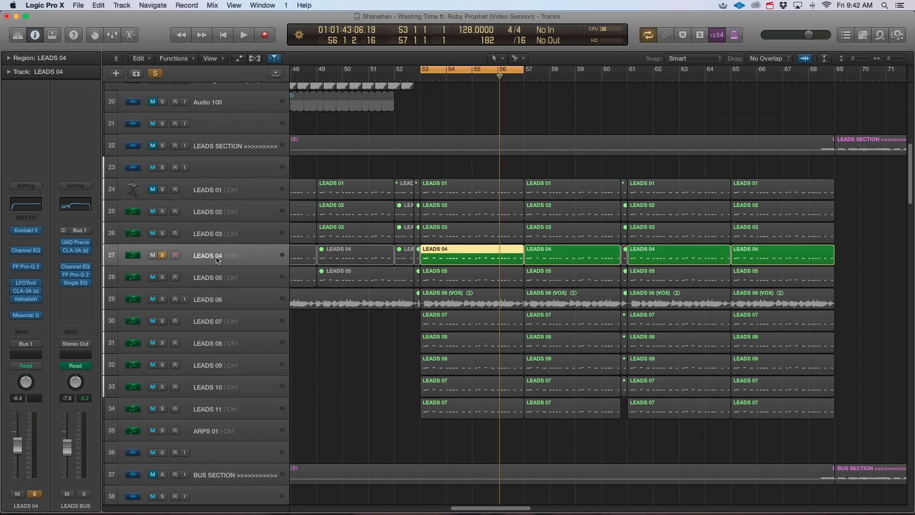
- Play the cycle range with LEADS 04 soloed, switch the solo to LEADS 05 during playback, then select that track and stop
{"action": "key", "text": "space"}
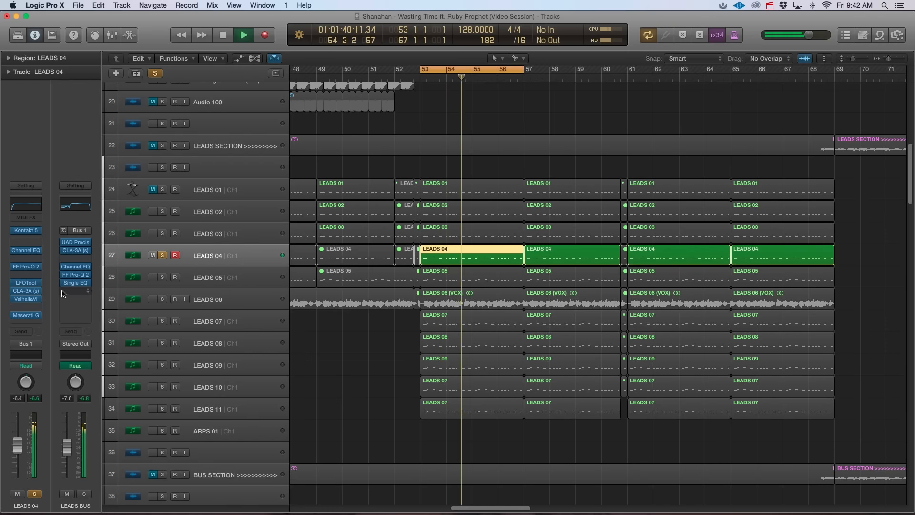
{"action": "left_click", "coordinate": [188, 268]}
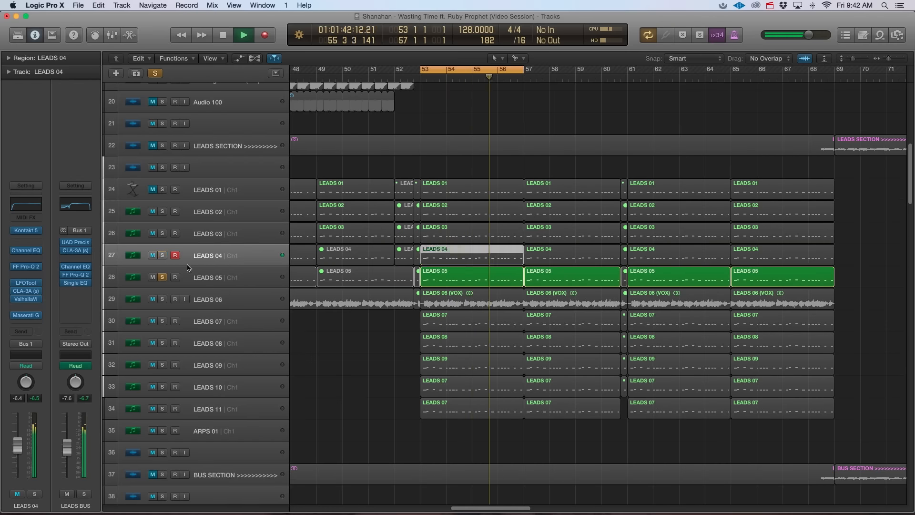
{"action": "left_click", "coordinate": [205, 278]}
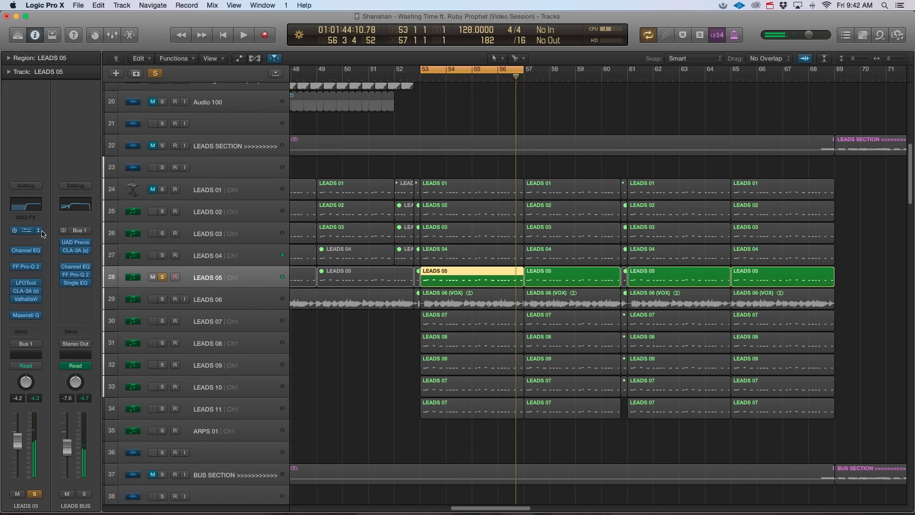
- Switch the solo from LEADS 05 to LEADS 07 and play the cycle range to hear it alone
{"action": "left_click", "coordinate": [224, 298]}
{"action": "left_click", "coordinate": [202, 323]}
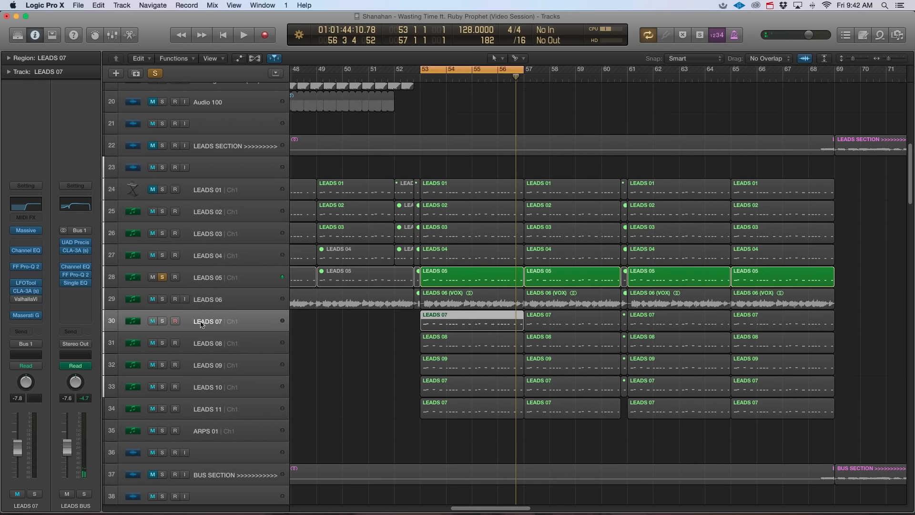
{"action": "left_click", "coordinate": [162, 281]}
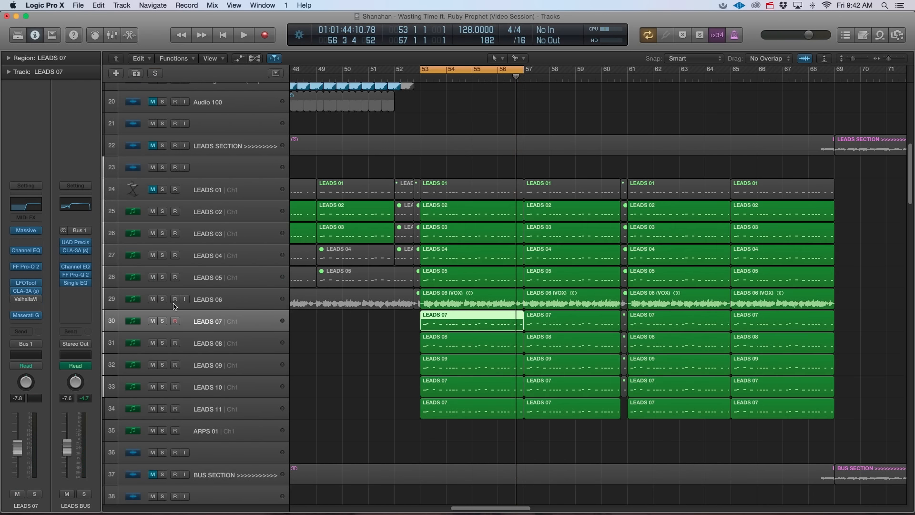
{"action": "left_click", "coordinate": [163, 321]}
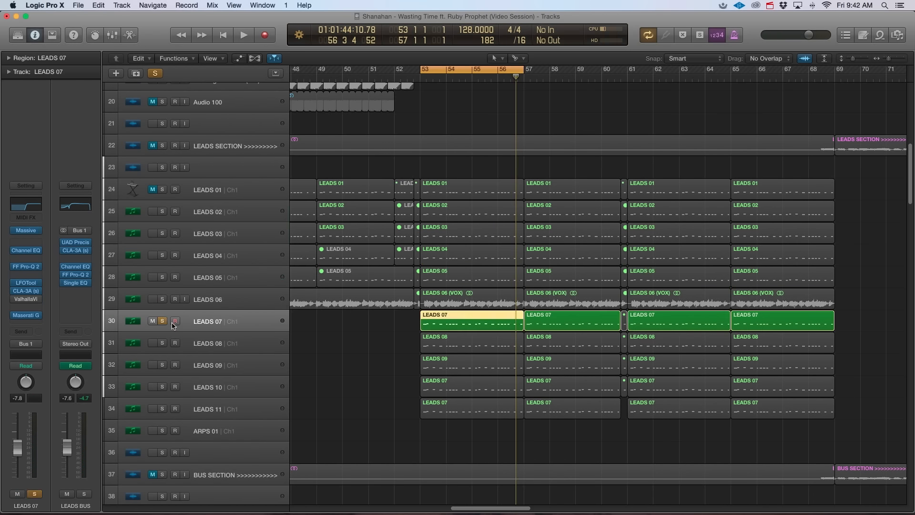
{"action": "key", "text": "space"}
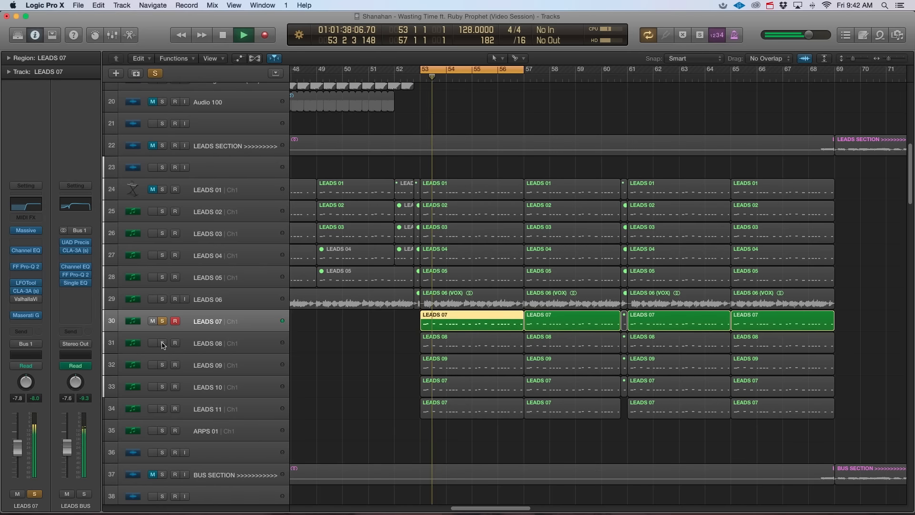
- Switch the solo from LEADS 07 to LEADS 08 during playback, select the LEADS 08 track and stop after listening
{"action": "left_click", "coordinate": [163, 342]}
{"action": "left_click", "coordinate": [163, 322]}
{"action": "left_click", "coordinate": [213, 343]}
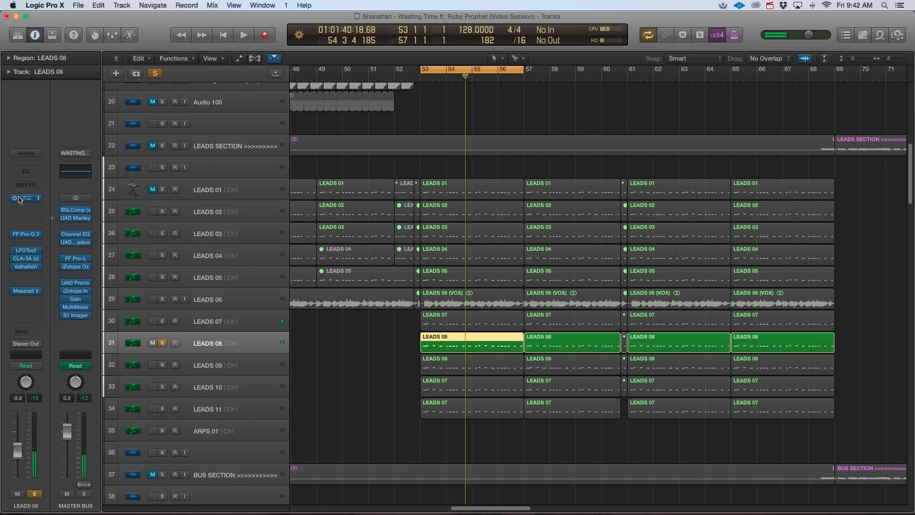
- Switch the solo from LEADS 08 to LEADS 09, glance at the LEADS 10 channel strip, and play LEADS 09 alone
{"action": "scroll", "coordinate": [206, 357], "scroll_direction": "down", "scroll_amount": 1}
{"action": "left_click", "coordinate": [201, 356]}
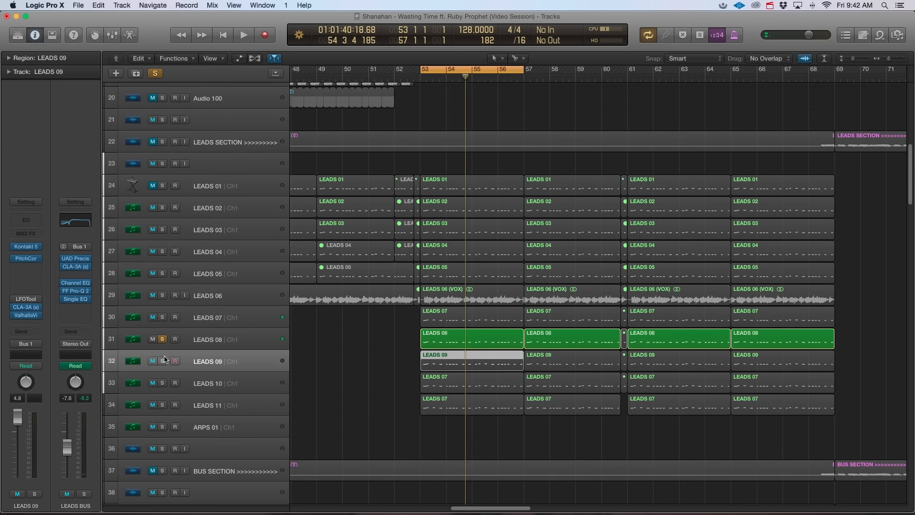
{"action": "left_click", "coordinate": [235, 386]}
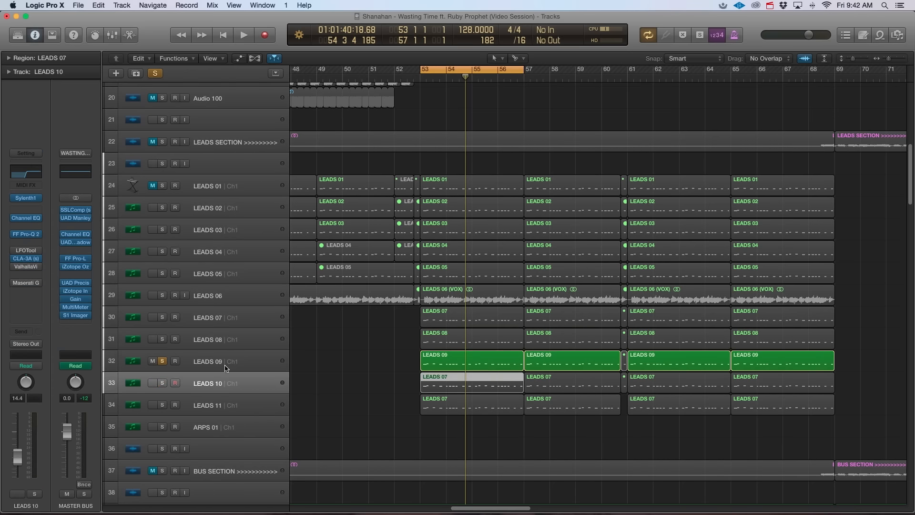
{"action": "left_click", "coordinate": [223, 365]}
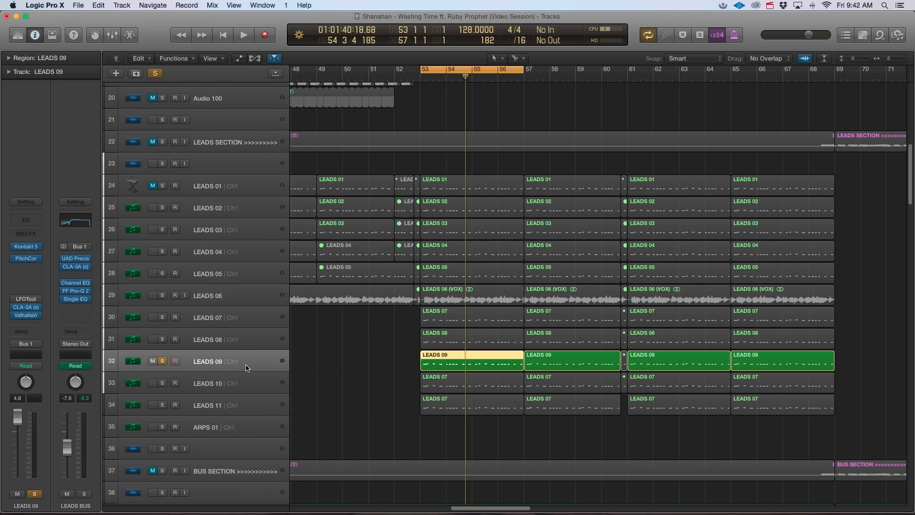
{"action": "key", "text": "space"}
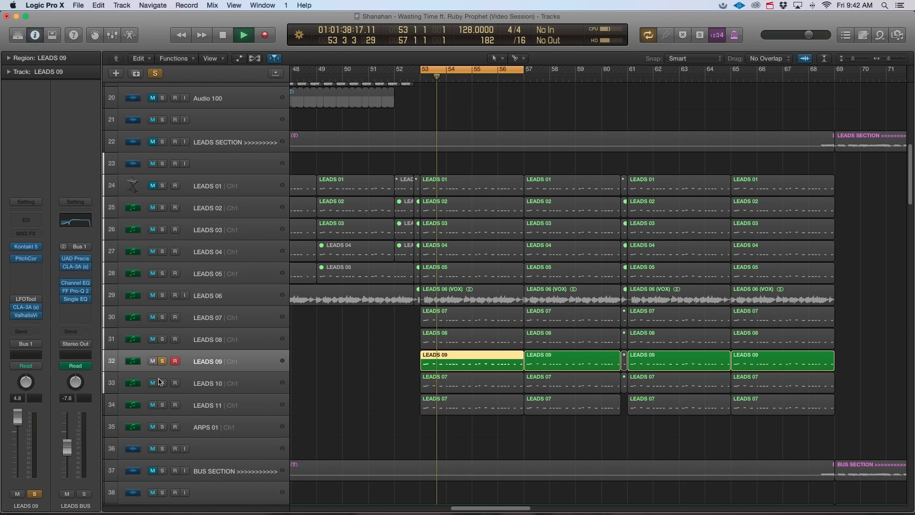
- Move the solo from LEADS 09 through LEADS 10 to LEADS 11 during playback and select the LEADS 11 track
{"action": "left_click", "coordinate": [162, 404]}
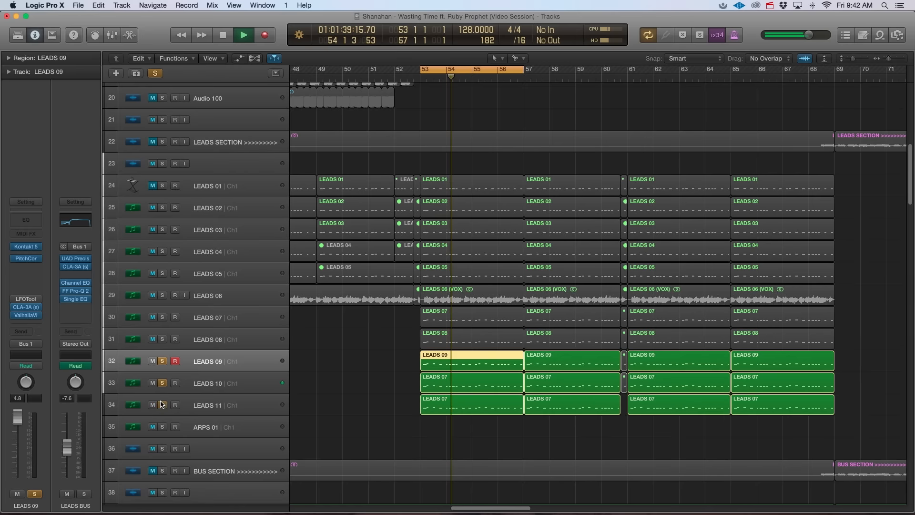
{"action": "left_click", "coordinate": [162, 361]}
{"action": "left_click", "coordinate": [205, 405]}
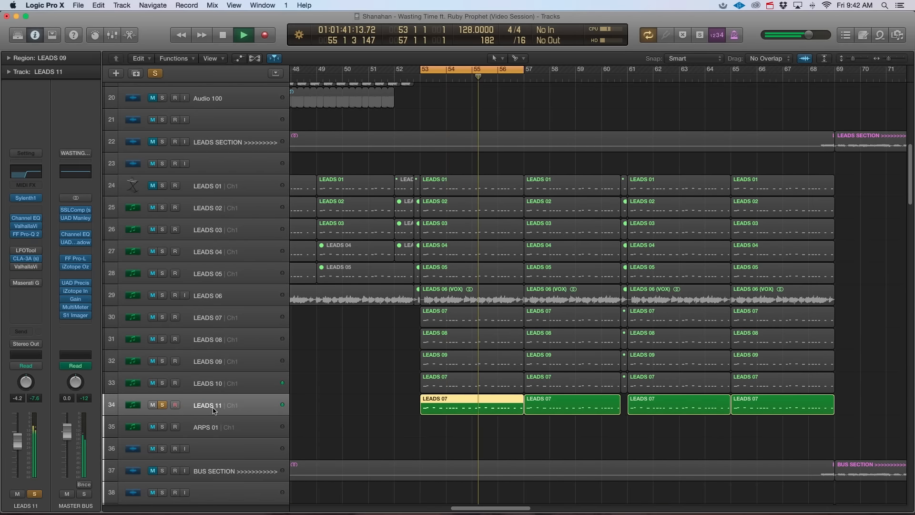
- With LEADS 11 still playing, briefly solo LEADS 04, then add solos on LEADS 05, LEADS 06 and LEADS 07
{"action": "left_click", "coordinate": [162, 251]}
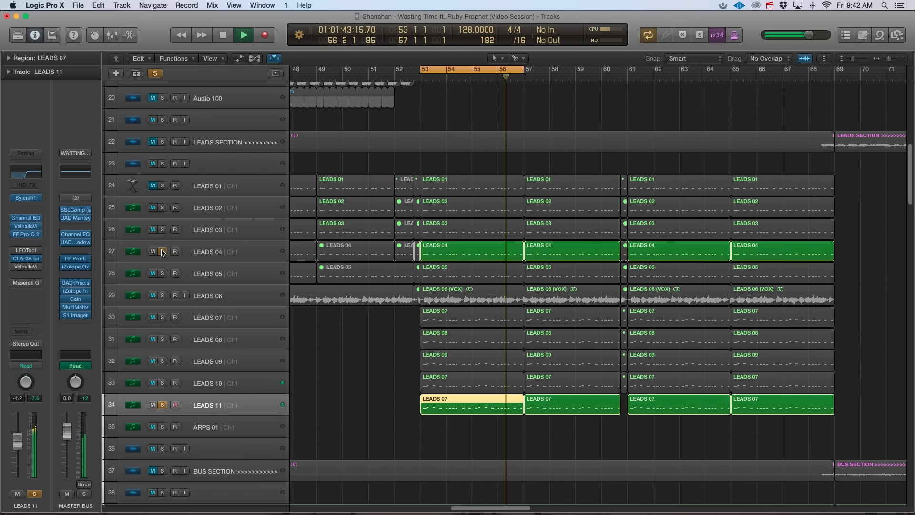
{"action": "left_click", "coordinate": [162, 273]}
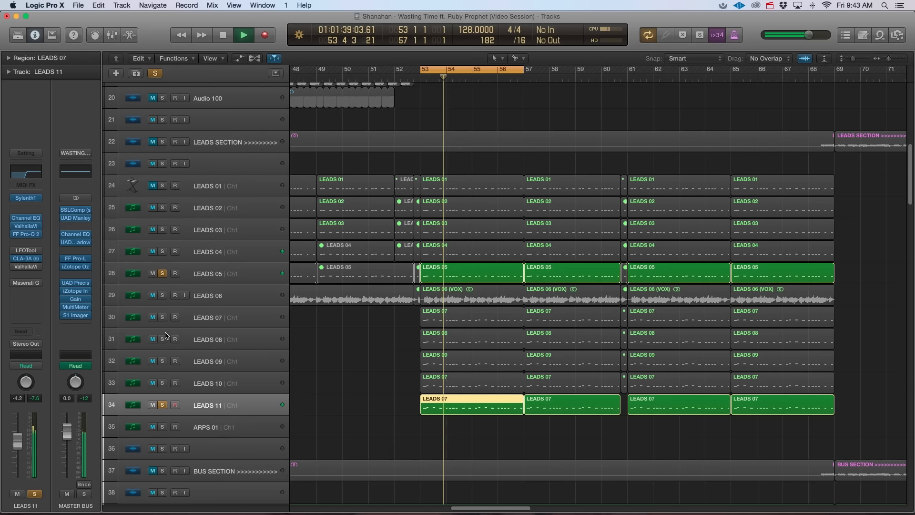
{"action": "left_click", "coordinate": [162, 295]}
{"action": "left_click", "coordinate": [162, 317]}
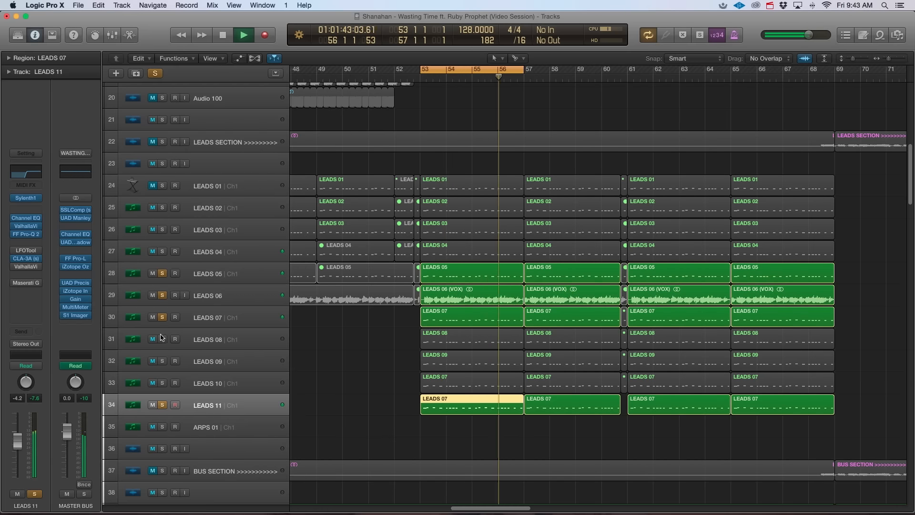
- Stop playback and clear the solos on LEADS 11, LEADS 07, LEADS 06 and LEADS 05
{"action": "key", "text": "space"}
{"action": "left_click", "coordinate": [162, 405]}
{"action": "left_click", "coordinate": [162, 316]}
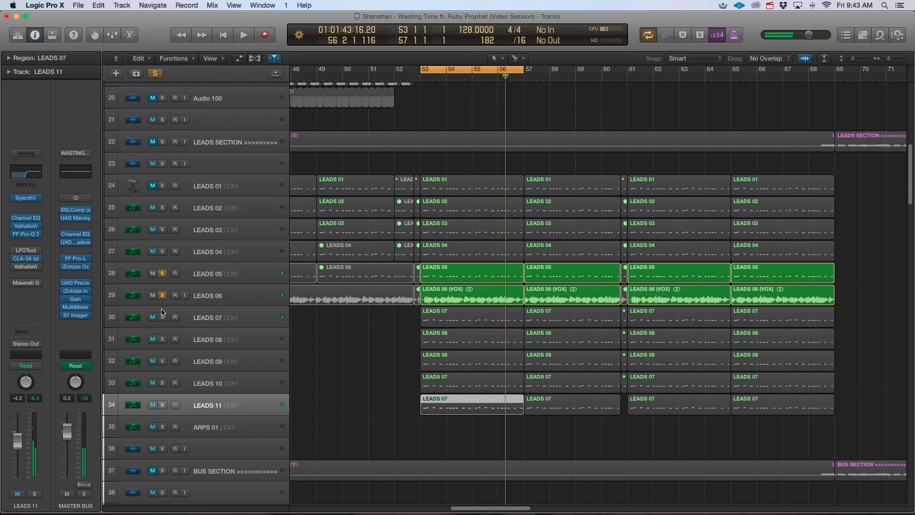
{"action": "left_click", "coordinate": [162, 295]}
{"action": "left_click", "coordinate": [162, 273]}
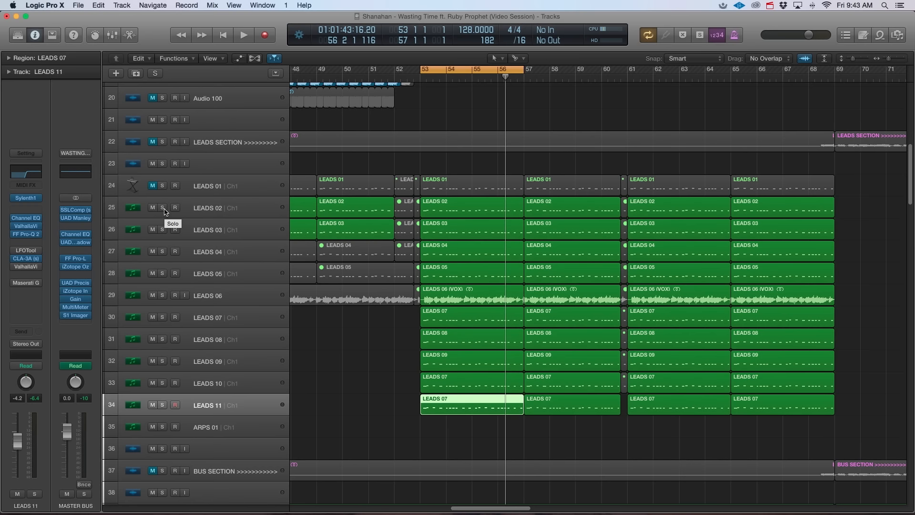
- Zoom the timeline out around the drop, turn off the cycle range, and select the LEADS 02 track with its regions
{"action": "left_click", "coordinate": [313, 379]}
{"action": "key", "text": "super+Left"}
{"action": "key", "text": "super+Up"}
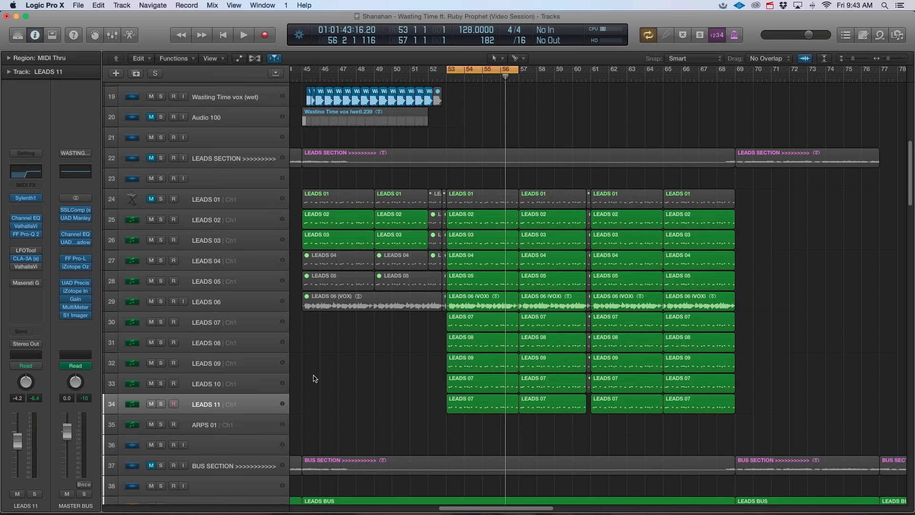
{"action": "scroll", "coordinate": [352, 374], "scroll_direction": "up", "scroll_amount": 2}
{"action": "scroll", "coordinate": [445, 150], "scroll_direction": "up", "scroll_amount": 4}
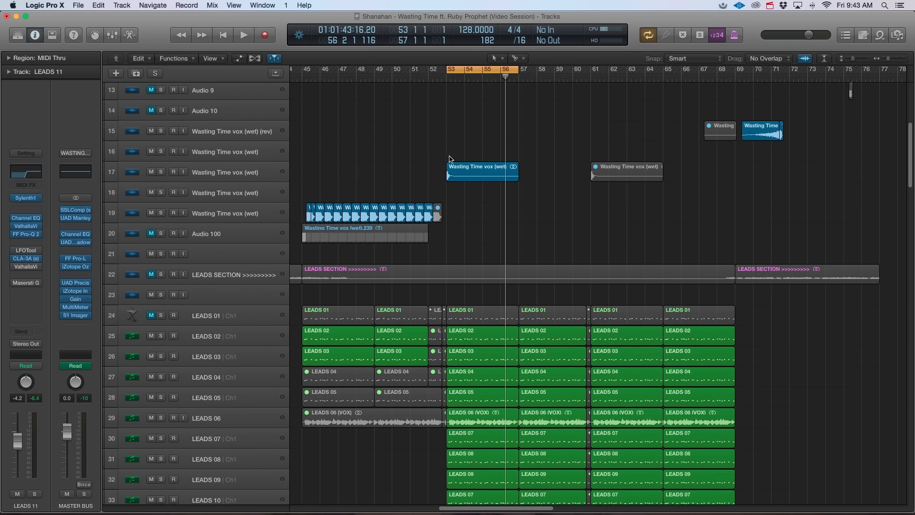
{"action": "left_click", "coordinate": [466, 76]}
{"action": "scroll", "coordinate": [493, 171], "scroll_direction": "down", "scroll_amount": 8}
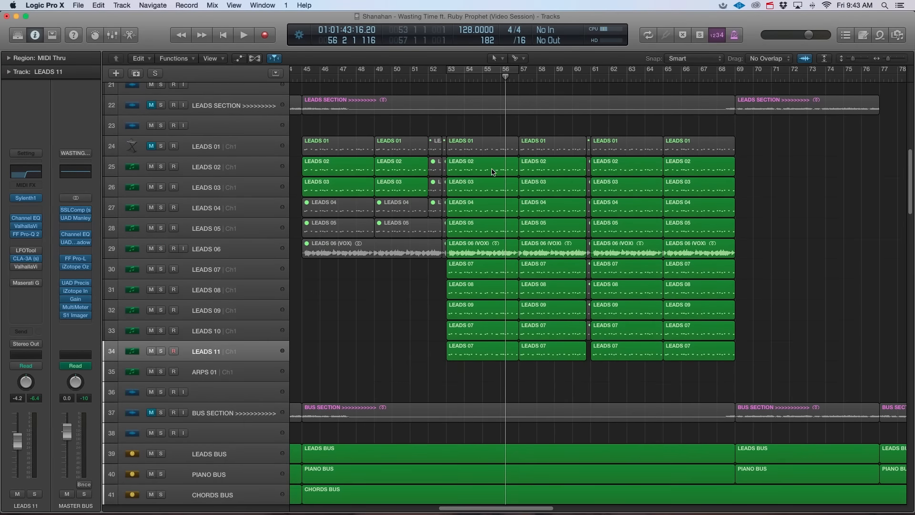
{"action": "left_click", "coordinate": [212, 168]}
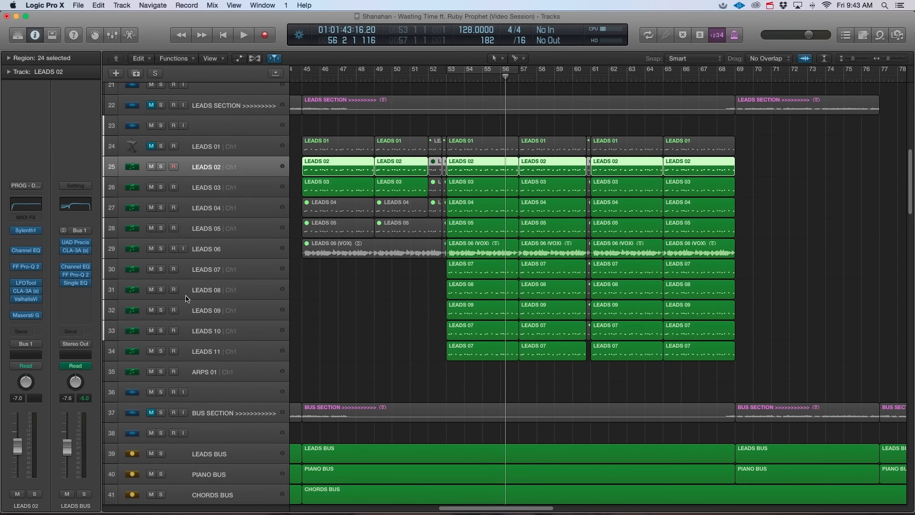
- Turn the cycle range at bars 53–57 back on and select the LEADS 02 to LEADS 11 regions inside it
{"action": "left_click", "coordinate": [467, 71]}
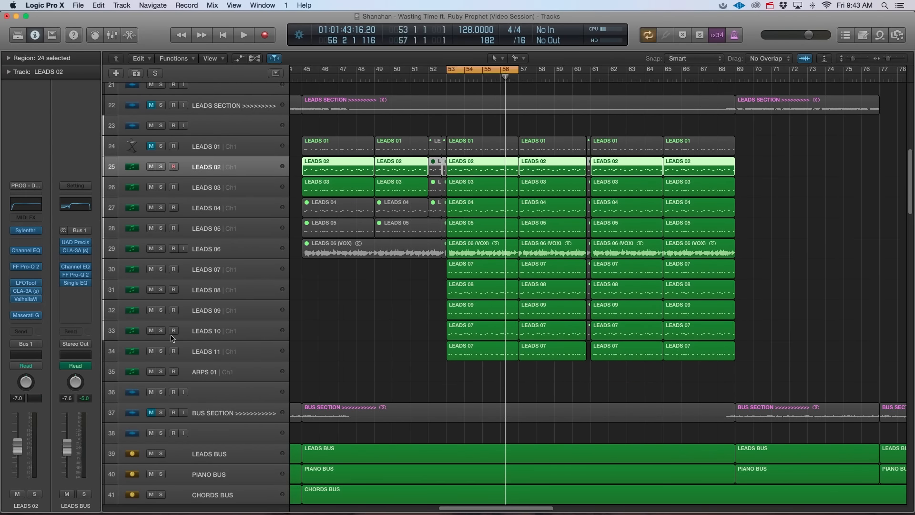
{"action": "scroll", "coordinate": [261, 321], "scroll_direction": "down", "scroll_amount": 1}
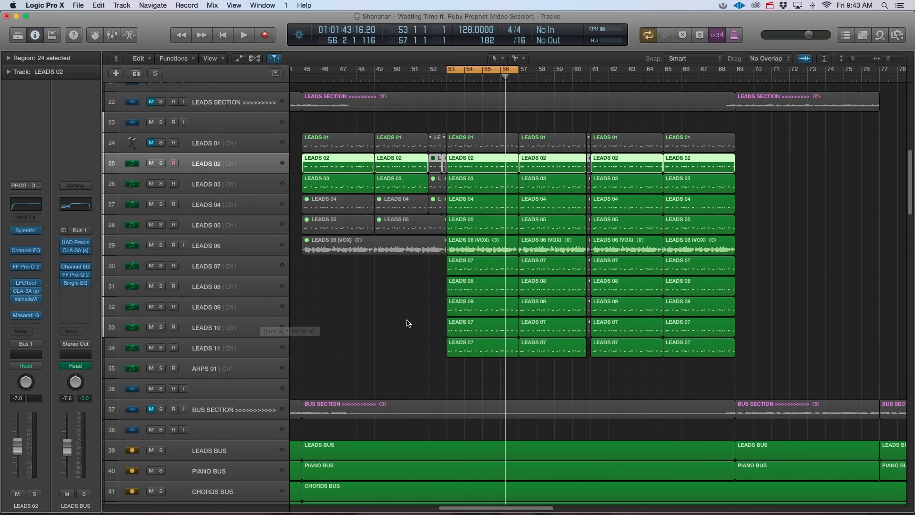
{"action": "left_click_drag", "start_coordinate": [494, 372], "coordinate": [452, 167]}
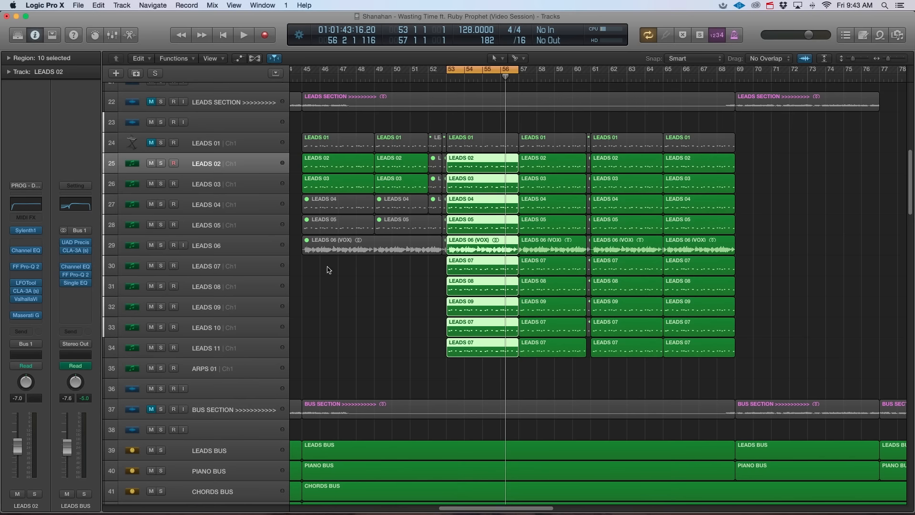
- Solo the LEADS BUS, play the cycle range to hear the bussed lead layers together, and stop playback
{"action": "left_click", "coordinate": [85, 493]}
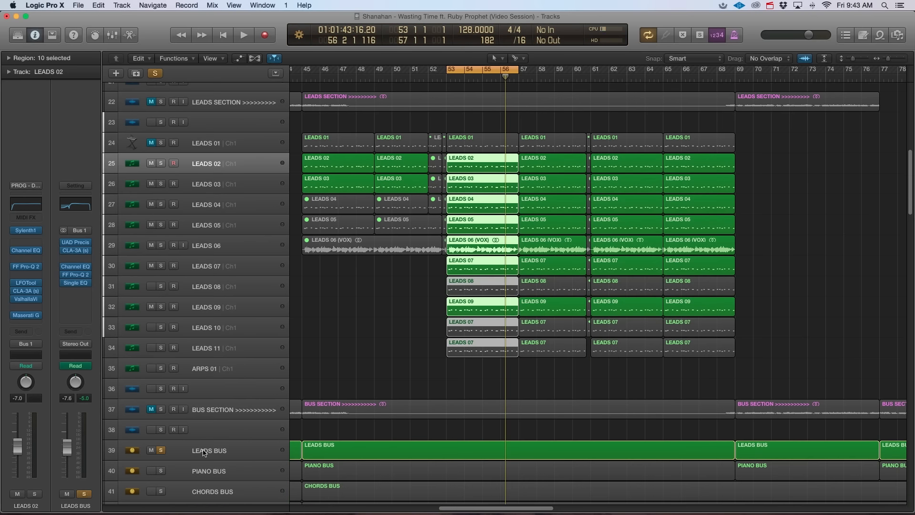
{"action": "key", "text": "space"}
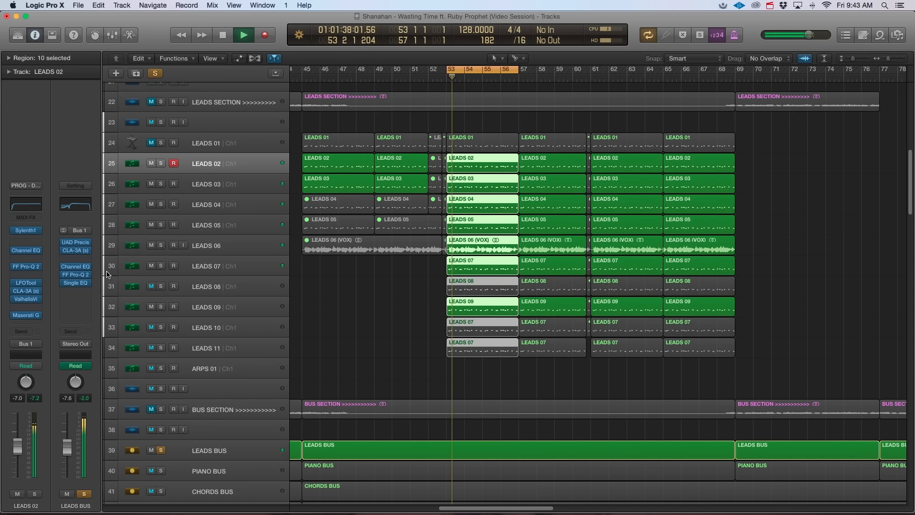
{"action": "left_click", "coordinate": [64, 244], "text": "alt"}
{"action": "key", "text": "space"}
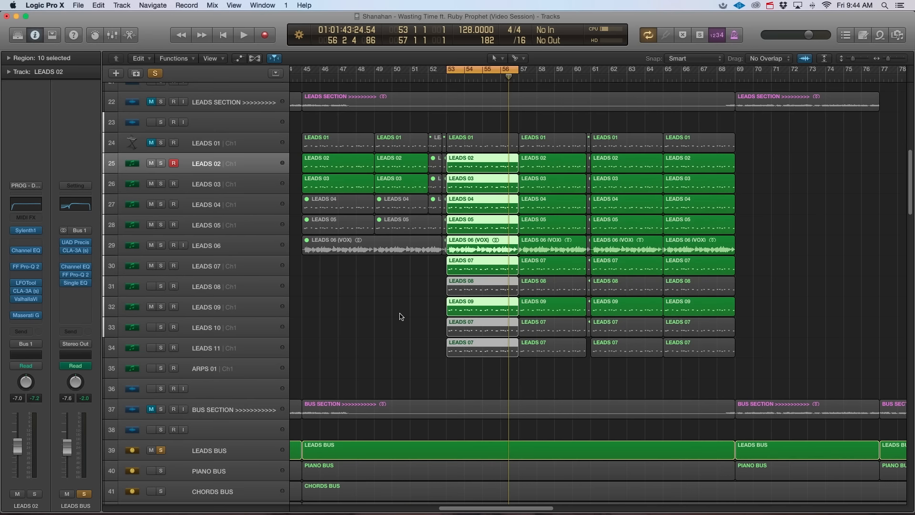
- Open the LEADS BUS FF Pro-Q 2, compare the cycled leads with the EQ bypassed and active, then stop playback and close it
{"action": "left_click", "coordinate": [78, 276]}
{"action": "left_click_drag", "start_coordinate": [246, 50], "coordinate": [528, 94]}
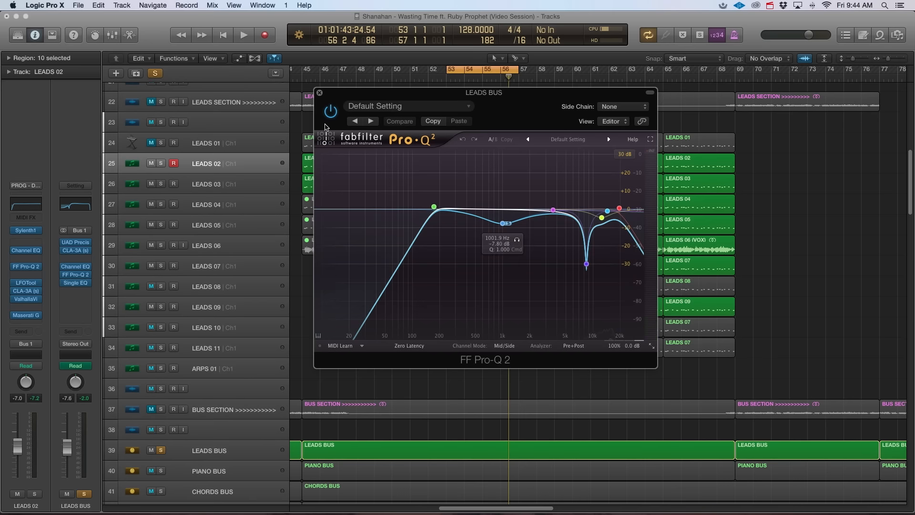
{"action": "key", "text": "space"}
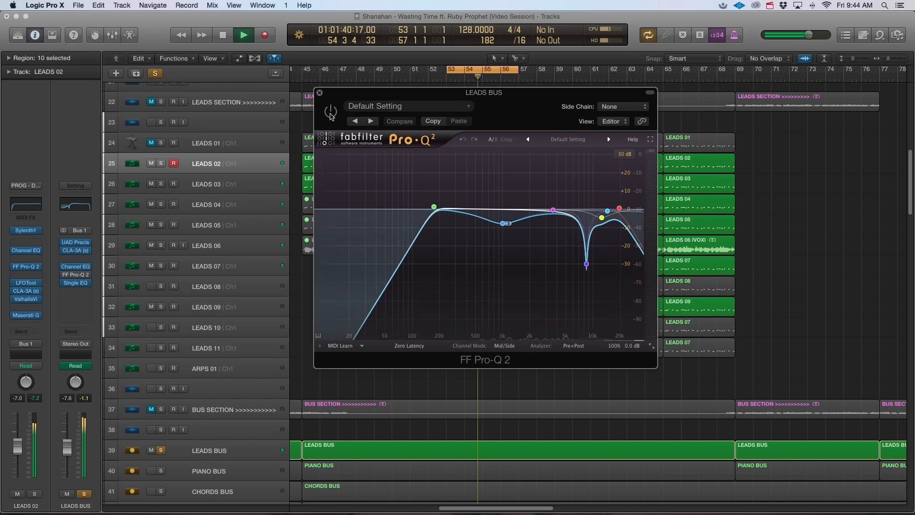
{"action": "left_click", "coordinate": [330, 112]}
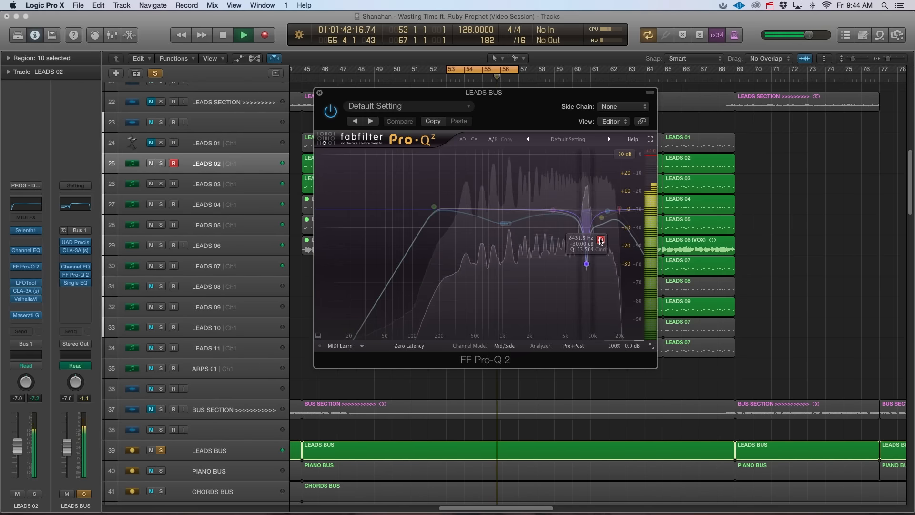
{"action": "key", "text": "space"}
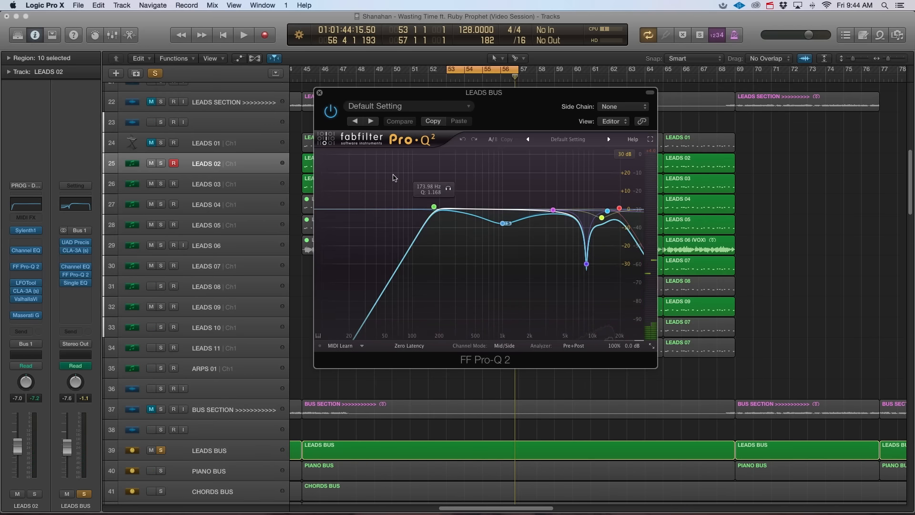
{"action": "left_click", "coordinate": [320, 93]}
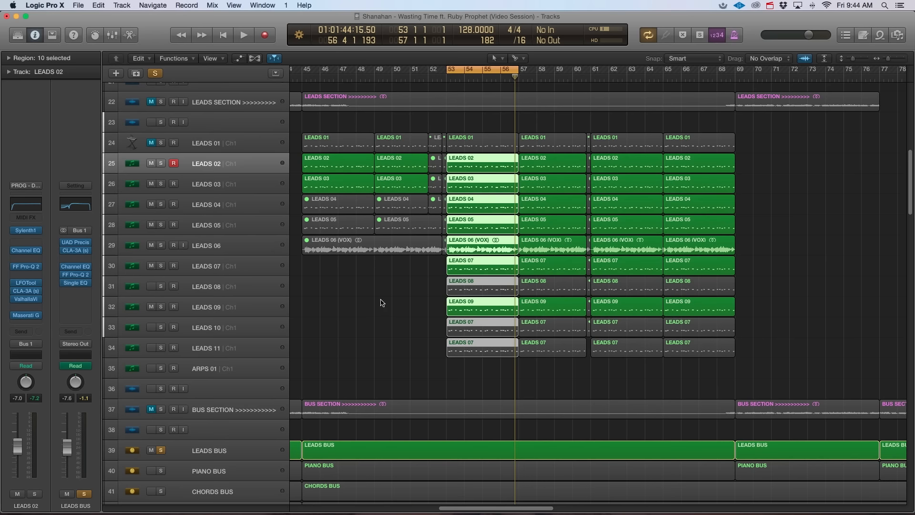
- Turn off the cycle range, view the UAD Precision Multiband settings on the LEADS BUS, and close the plug-in
{"action": "scroll", "coordinate": [515, 107], "scroll_direction": "down", "scroll_amount": 2}
{"action": "left_click", "coordinate": [479, 68]}
{"action": "scroll", "coordinate": [285, 157], "scroll_direction": "down", "scroll_amount": 1}
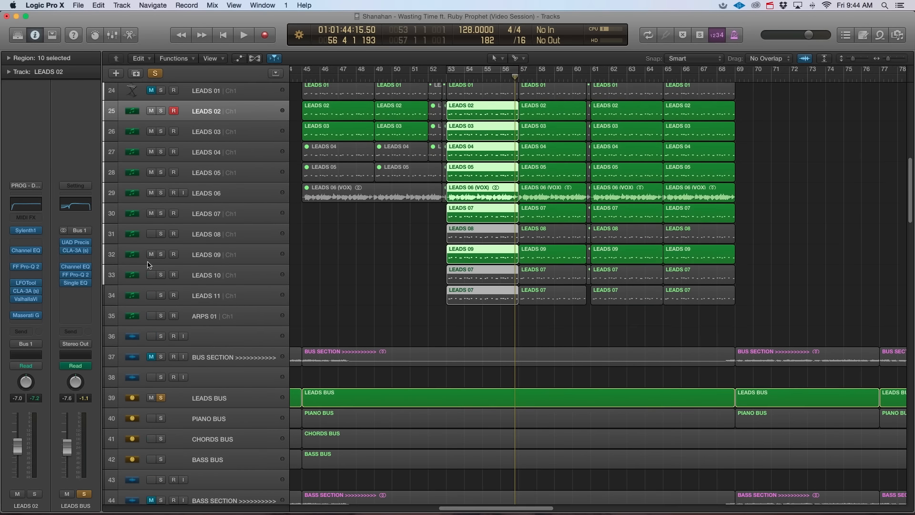
{"action": "mouse_move", "coordinate": [80, 244]}
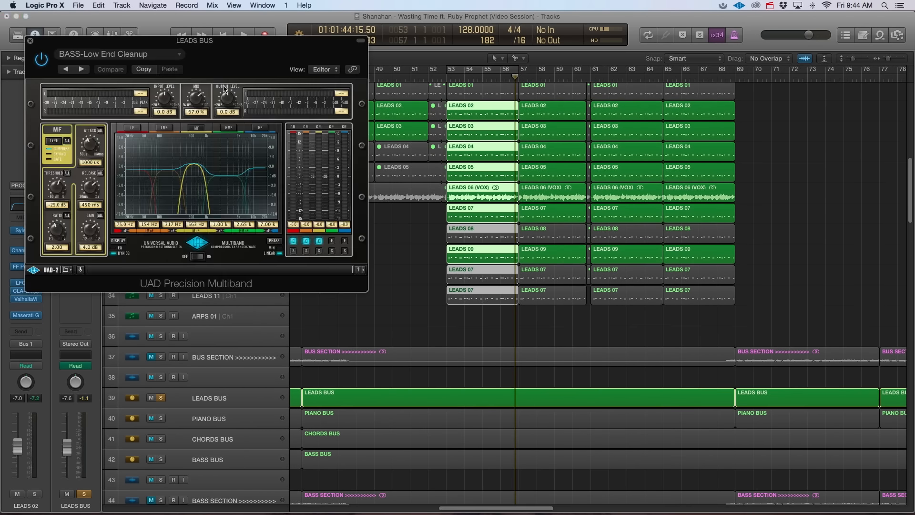
{"action": "left_click_drag", "start_coordinate": [212, 50], "coordinate": [523, 97]}
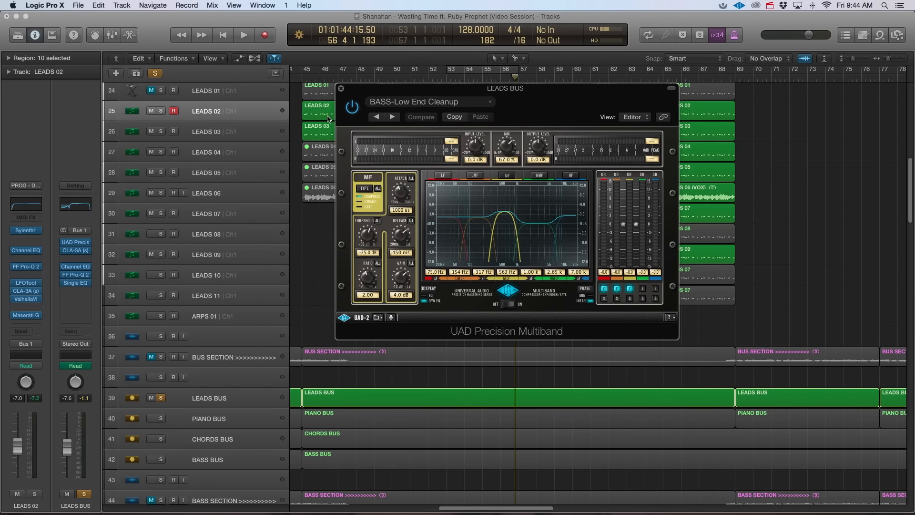
{"action": "left_click", "coordinate": [342, 90]}
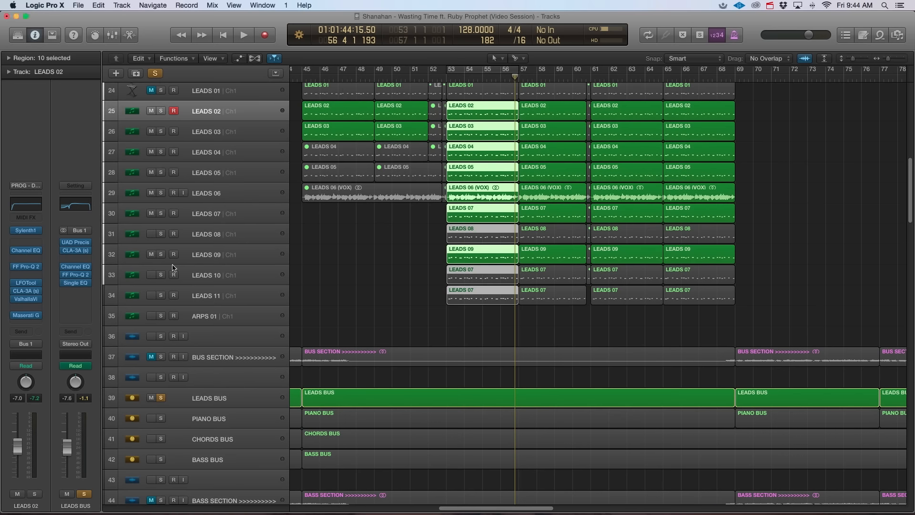
- Open the LEADS BUS CLA-3A compressor, play from bar 53 to watch its gain reduction, and hide the plug-in window
{"action": "left_click", "coordinate": [78, 252]}
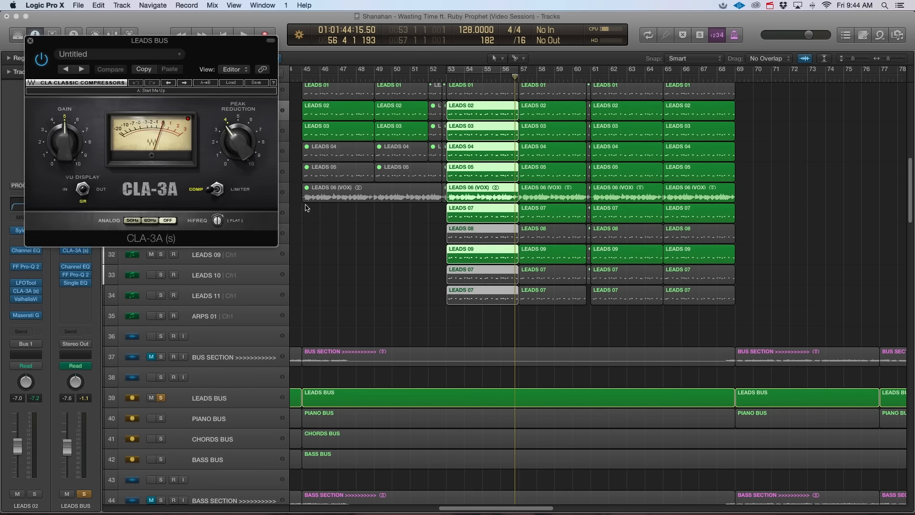
{"action": "left_click", "coordinate": [456, 70]}
{"action": "key", "text": "space"}
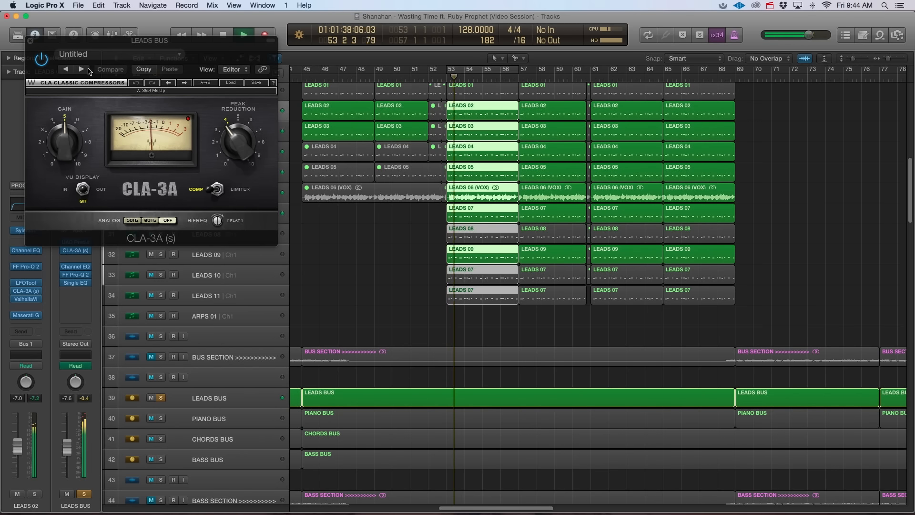
{"action": "key", "text": "v"}
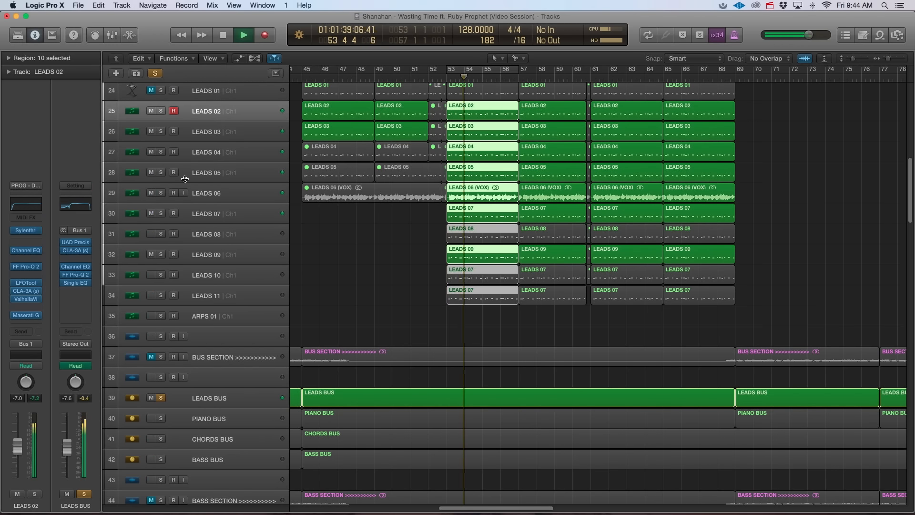
- Clear the LEADS BUS solo, turn the cycle range at bars 53–57 back on, and stop playback at the BASS tracks
{"action": "left_click", "coordinate": [161, 398]}
{"action": "scroll", "coordinate": [430, 344], "scroll_direction": "down", "scroll_amount": 15}
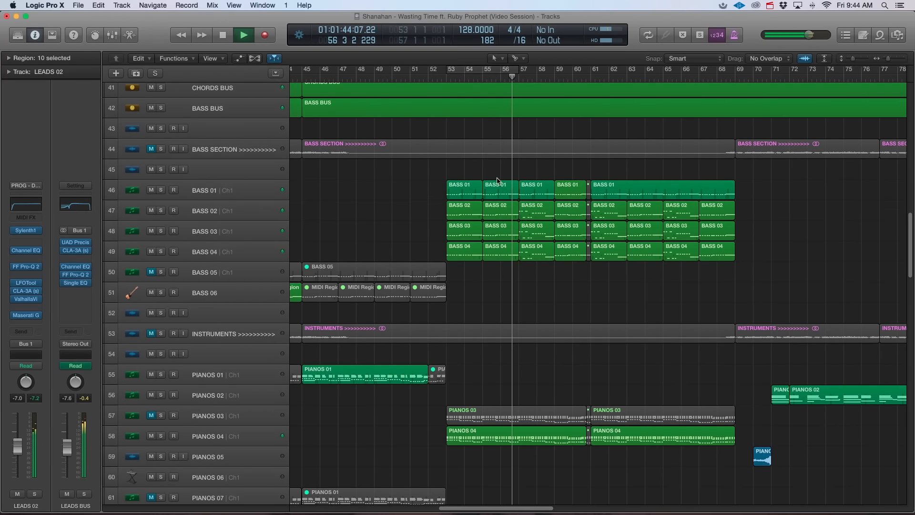
{"action": "left_click", "coordinate": [474, 71]}
{"action": "key", "text": "space"}
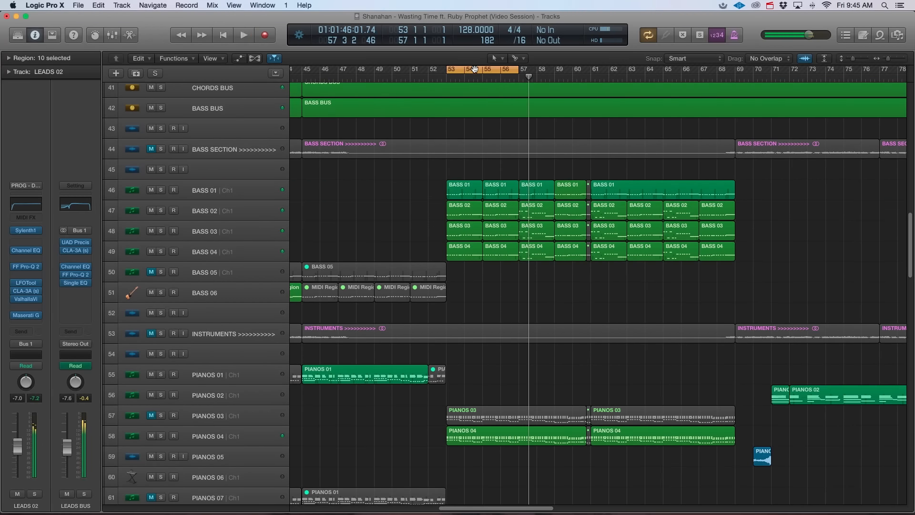
- Select the BASS 01, BASS 02 and BASS 03 tracks in turn to examine their regions and channel strip plug-ins
{"action": "left_click", "coordinate": [219, 184]}
{"action": "scroll", "coordinate": [347, 244], "scroll_direction": "down", "scroll_amount": 2}
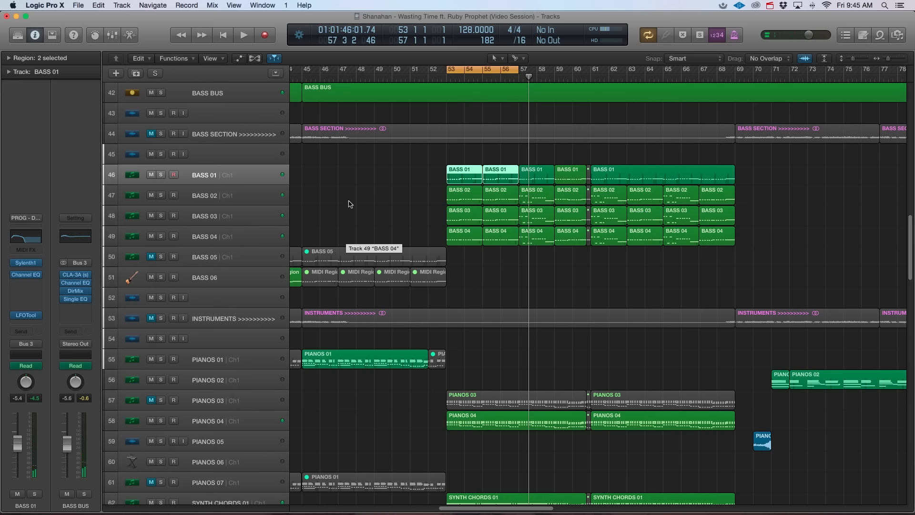
{"action": "scroll", "coordinate": [352, 204], "scroll_direction": "down", "scroll_amount": 2}
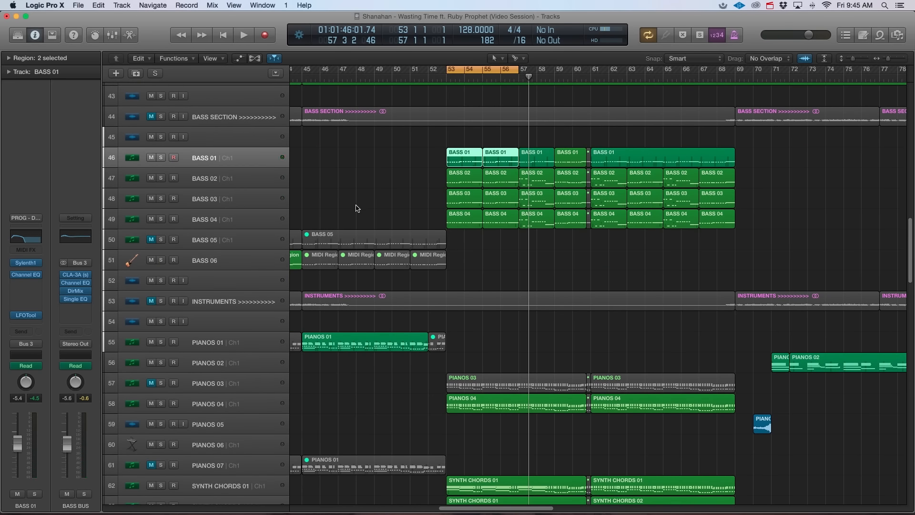
{"action": "left_click", "coordinate": [236, 178]}
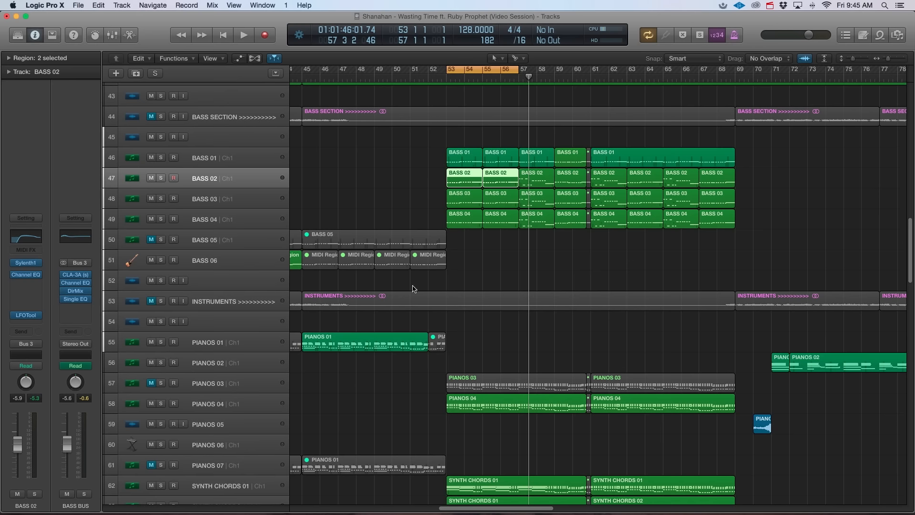
{"action": "scroll", "coordinate": [479, 253], "scroll_direction": "right", "scroll_amount": 2}
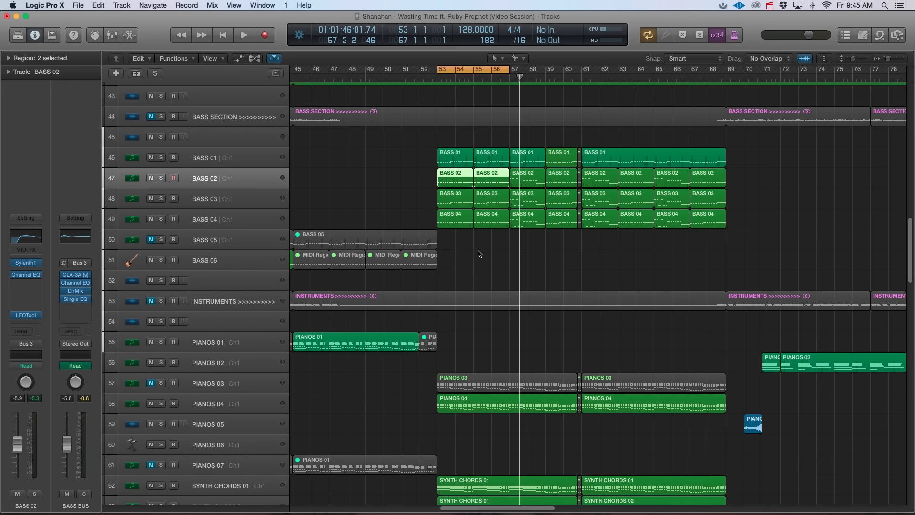
{"action": "left_click", "coordinate": [193, 214]}
{"action": "left_click", "coordinate": [219, 202]}
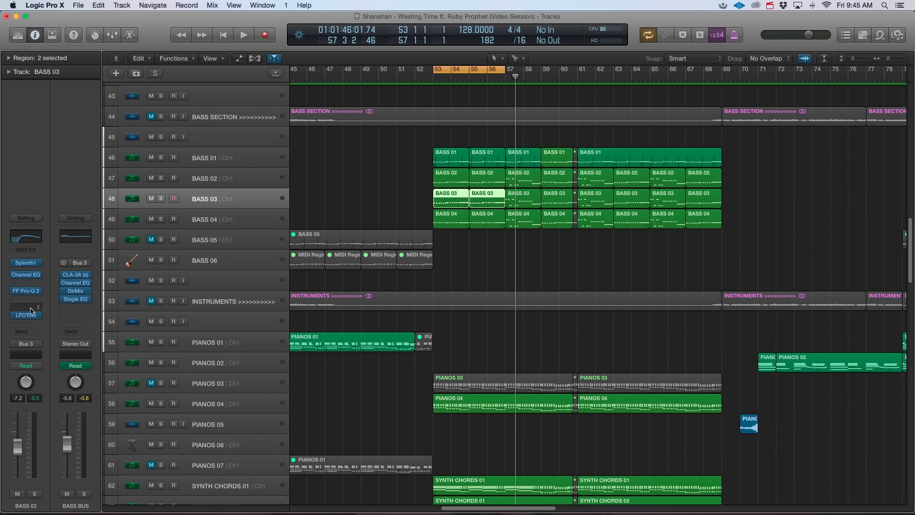
{"action": "left_click", "coordinate": [232, 187]}
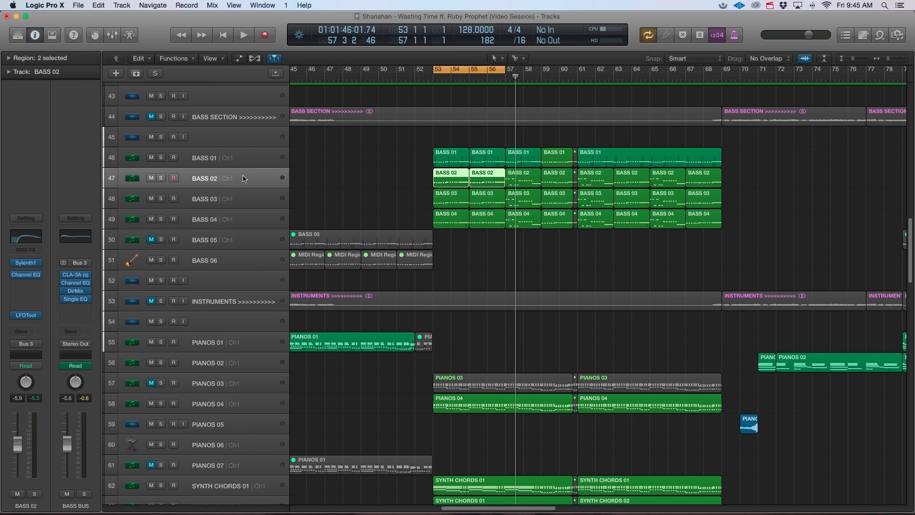
- Select and solo the BASS 01 track, and play the cycle range to hear it alone
{"action": "left_click", "coordinate": [227, 163]}
{"action": "left_click", "coordinate": [162, 157]}
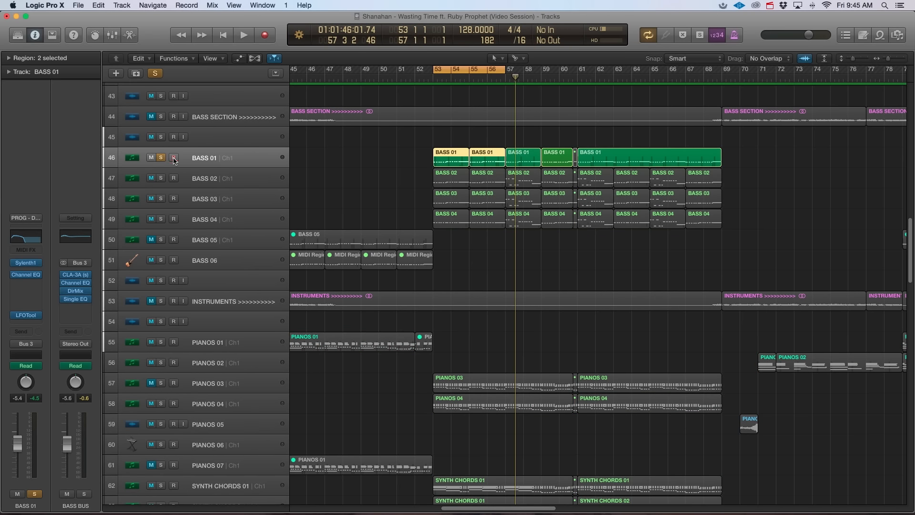
{"action": "key", "text": "space"}
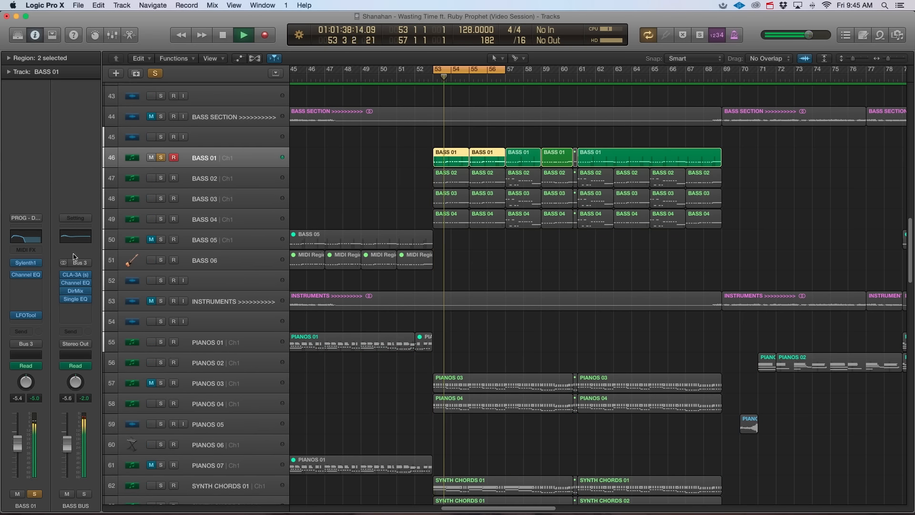
- In BASS 01's Channel EQ, turn on the analyzer, stop playback, and set the 320 Hz band to 255 Hz, -1.0 dB and the high cut to 230 Hz
{"action": "left_click", "coordinate": [26, 275]}
{"action": "left_click", "coordinate": [53, 216]}
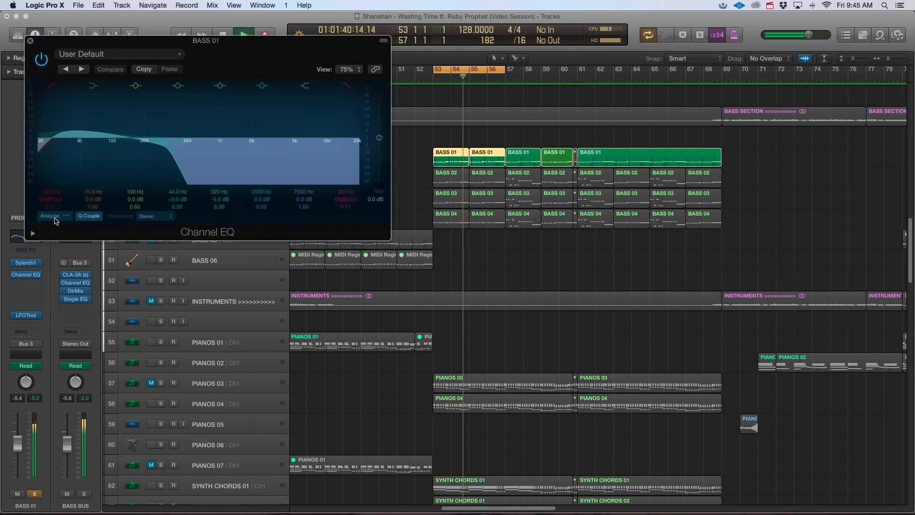
{"action": "key", "text": "space"}
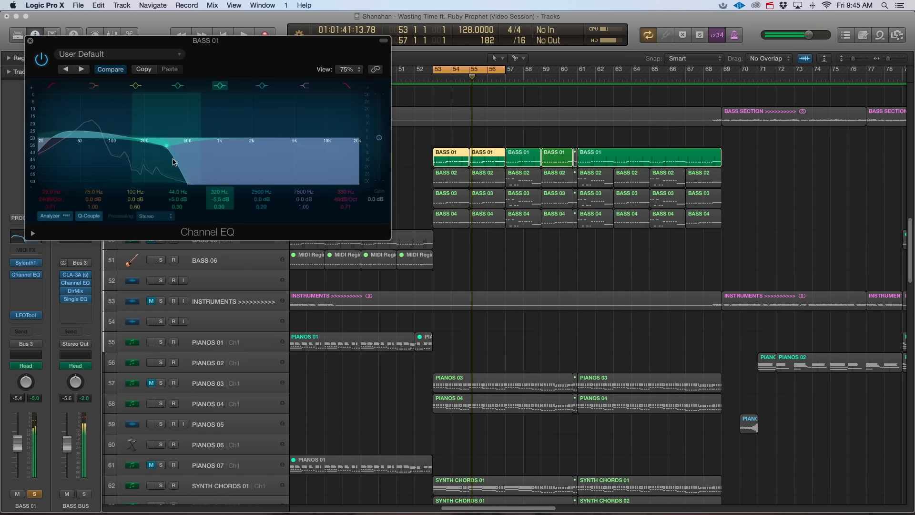
{"action": "left_click_drag", "start_coordinate": [171, 164], "coordinate": [157, 158]}
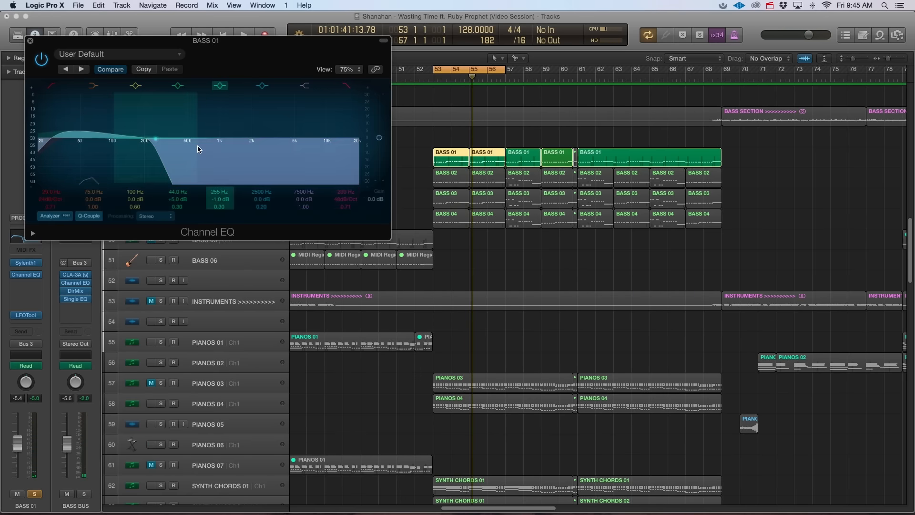
- Select the BASS 02 to BASS 04 regions, compare the BASS 01 and BASS 02 Channel EQ curves, and close both EQs
{"action": "left_click_drag", "start_coordinate": [416, 171], "coordinate": [722, 225]}
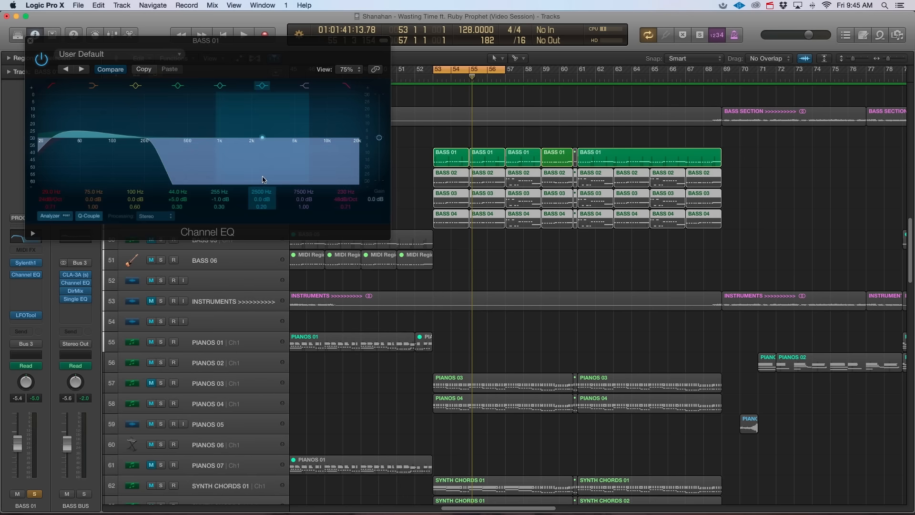
{"action": "left_click_drag", "start_coordinate": [261, 43], "coordinate": [590, 251]}
{"action": "left_click", "coordinate": [231, 180]}
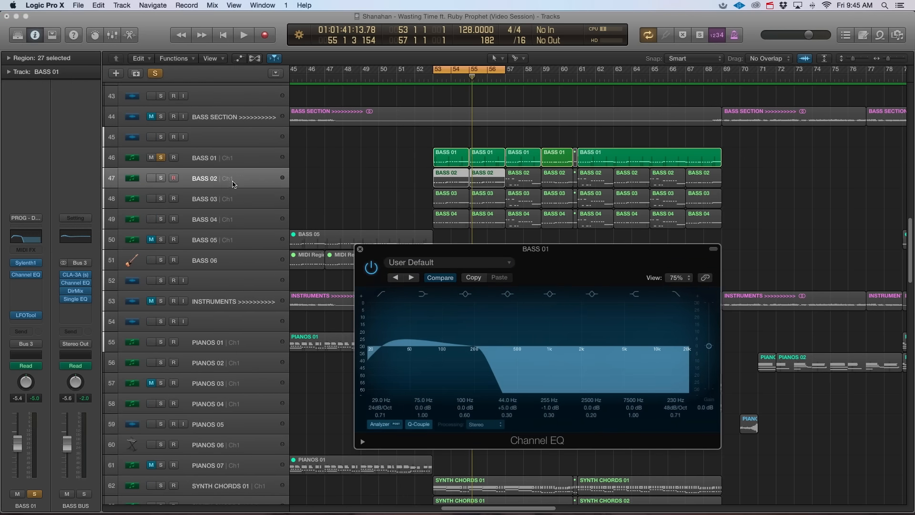
{"action": "left_click", "coordinate": [26, 275]}
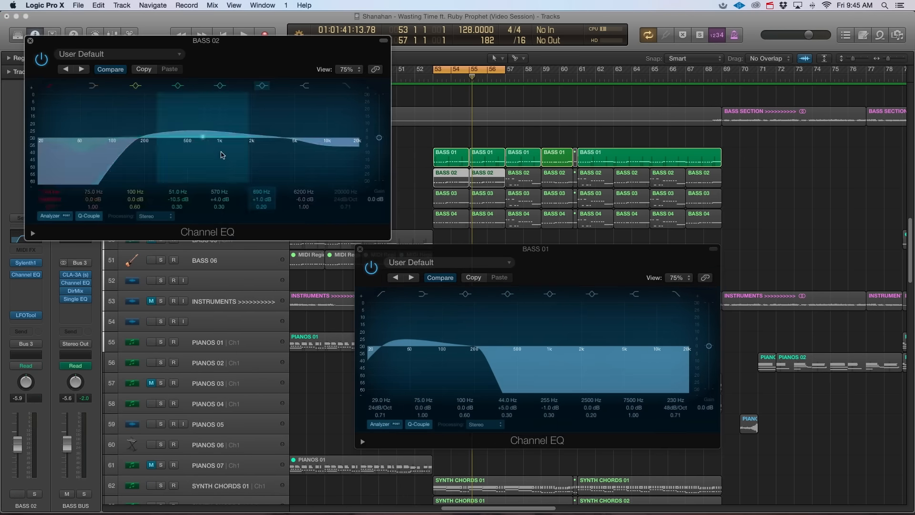
{"action": "left_click_drag", "start_coordinate": [200, 43], "coordinate": [535, 140]}
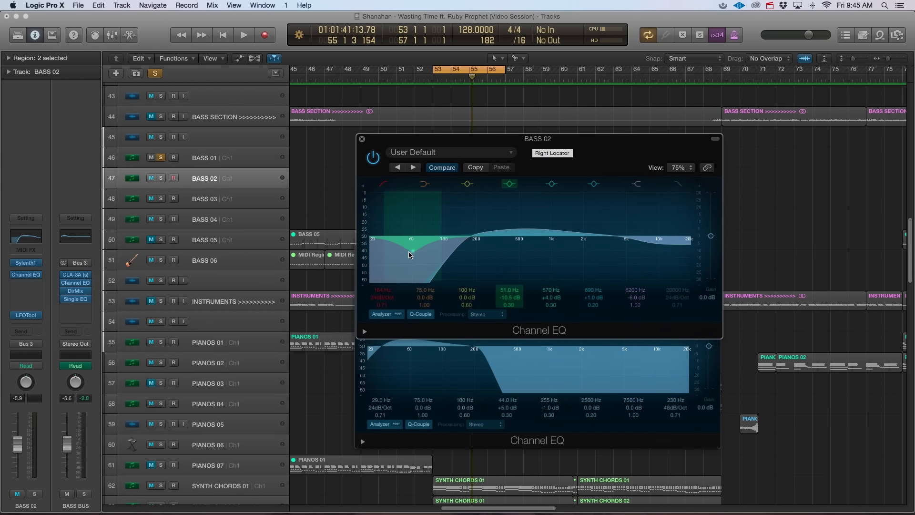
{"action": "left_click", "coordinate": [362, 139]}
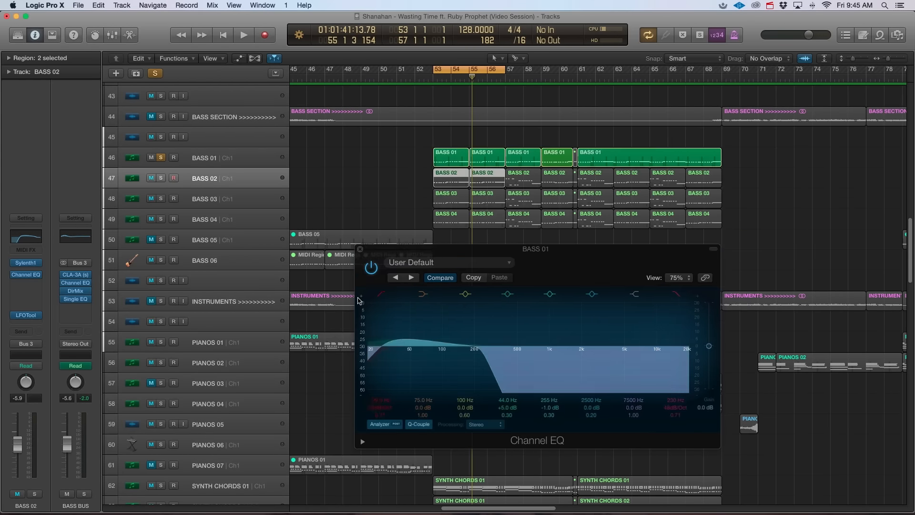
{"action": "left_click", "coordinate": [364, 254]}
- Solo BASS 02 alongside BASS 01, play the cycle range, add BASS 03 to the solo, and stop playback
{"action": "left_click", "coordinate": [161, 178]}
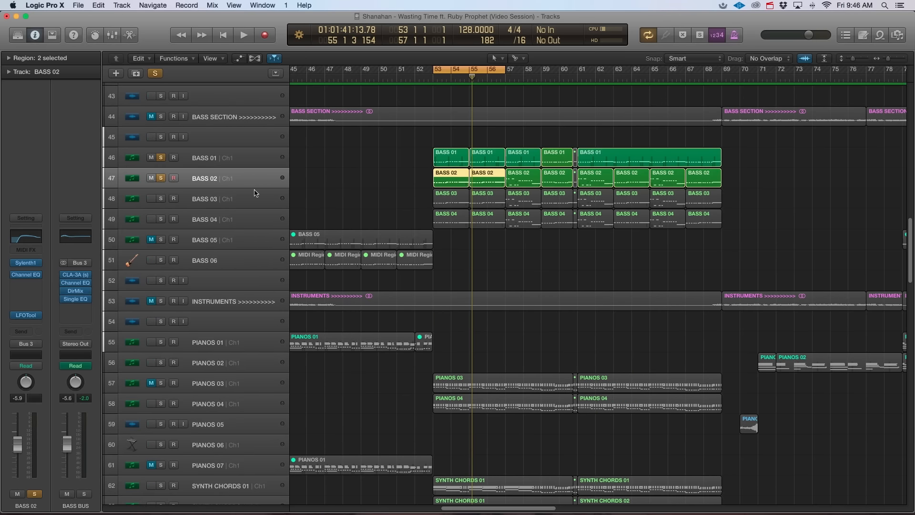
{"action": "key", "text": "space"}
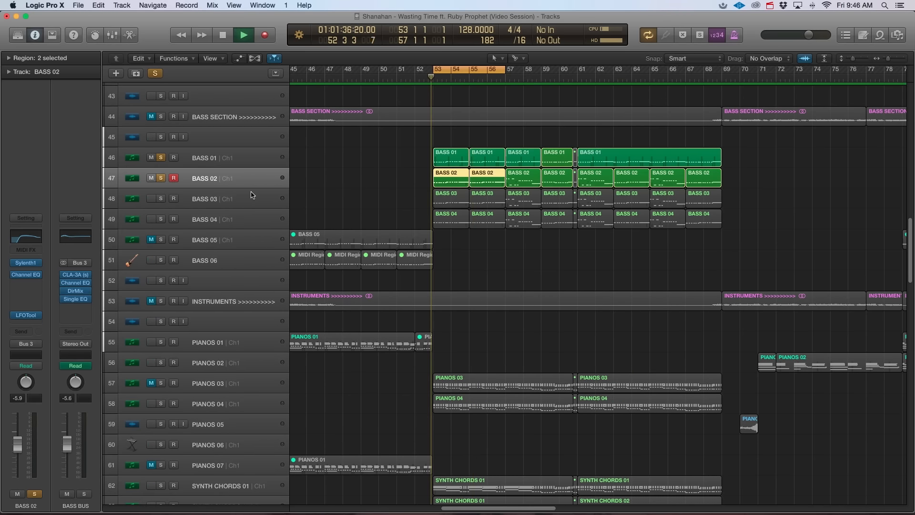
{"action": "left_click", "coordinate": [160, 198]}
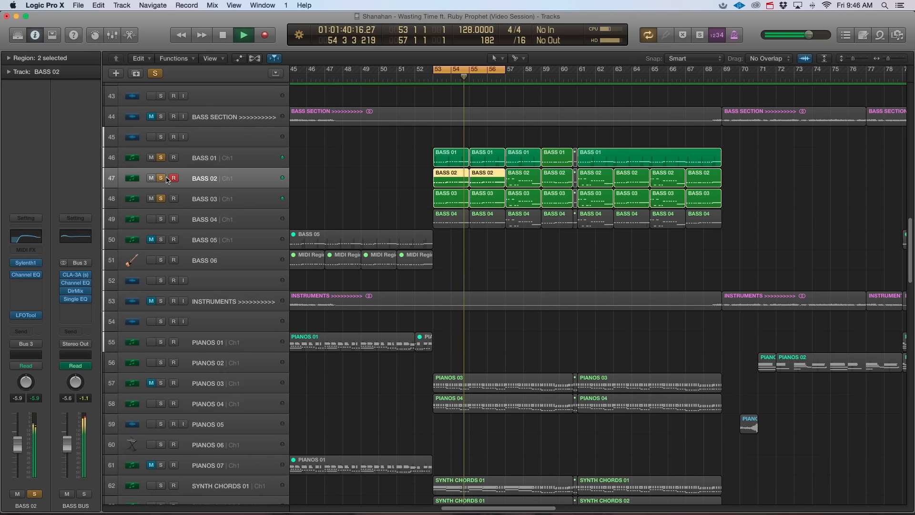
{"action": "left_click", "coordinate": [195, 205]}
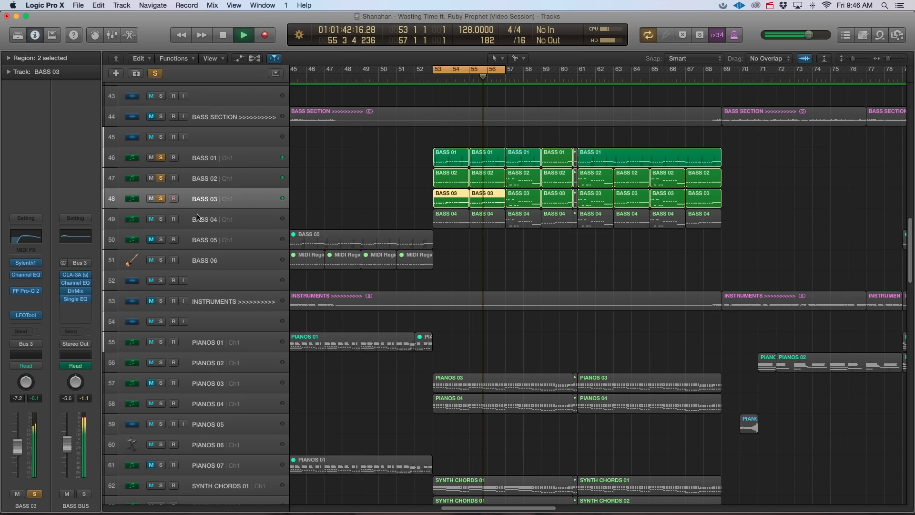
{"action": "key", "text": "space"}
- Clear the BASS 01 solo and select the BASS 02 track
{"action": "left_click", "coordinate": [161, 158]}
{"action": "left_click", "coordinate": [228, 185]}
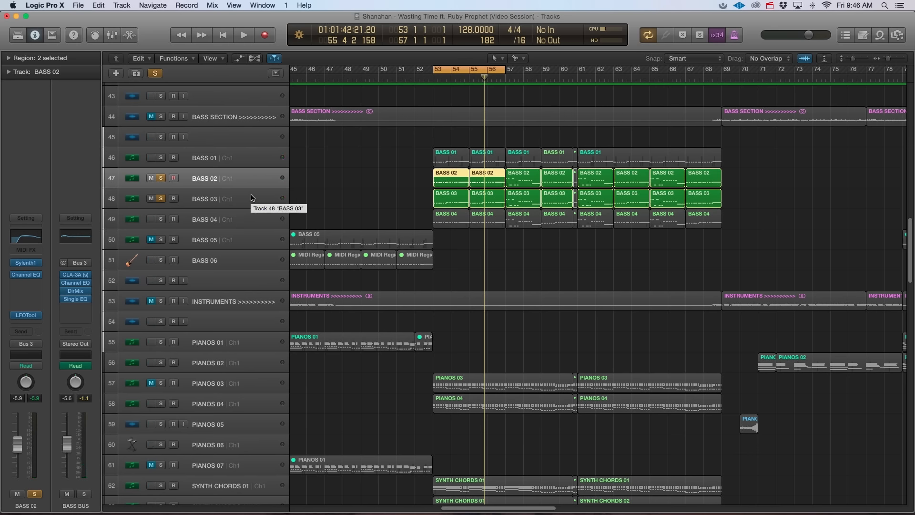
- Select the BASS 04 track, add it to the soloed BASS 02 and BASS 03, and play the cycle range
{"action": "left_click", "coordinate": [225, 199]}
{"action": "left_click", "coordinate": [179, 227]}
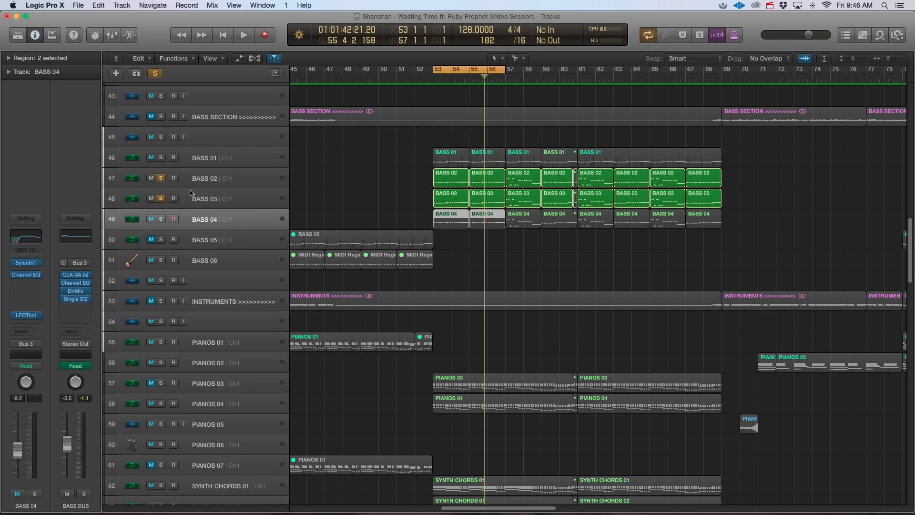
{"action": "left_click", "coordinate": [160, 221]}
{"action": "key", "text": "space"}
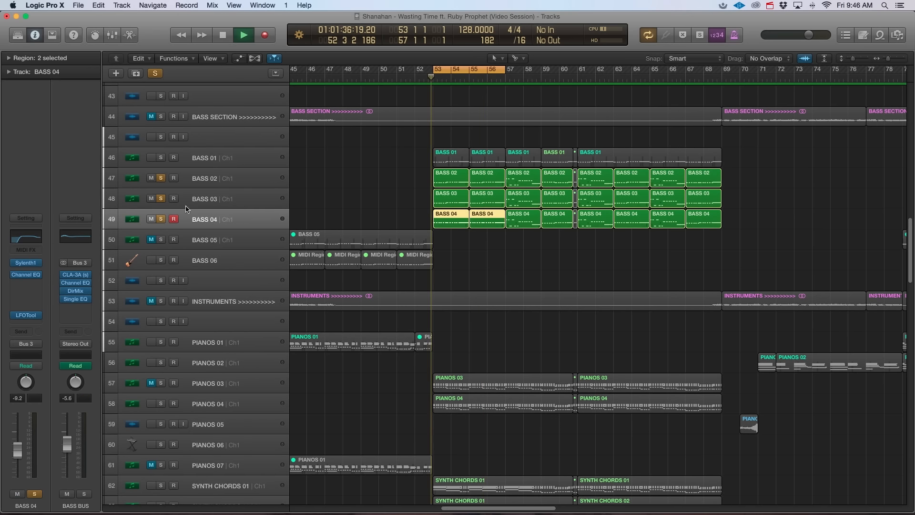
- Clear the BASS 03 and BASS 02 solos and play BASS 04 on its own
{"action": "left_click", "coordinate": [160, 198]}
{"action": "key", "text": "space"}
{"action": "left_click", "coordinate": [161, 178]}
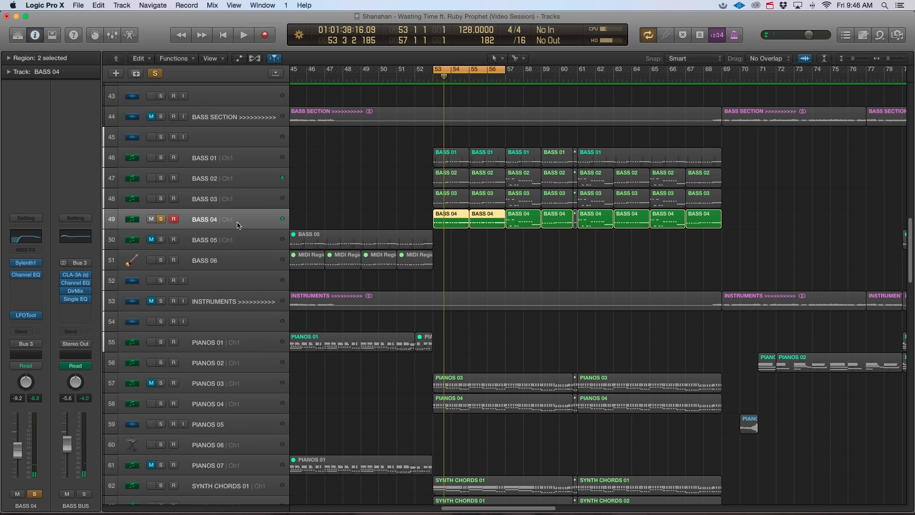
{"action": "key", "text": "space"}
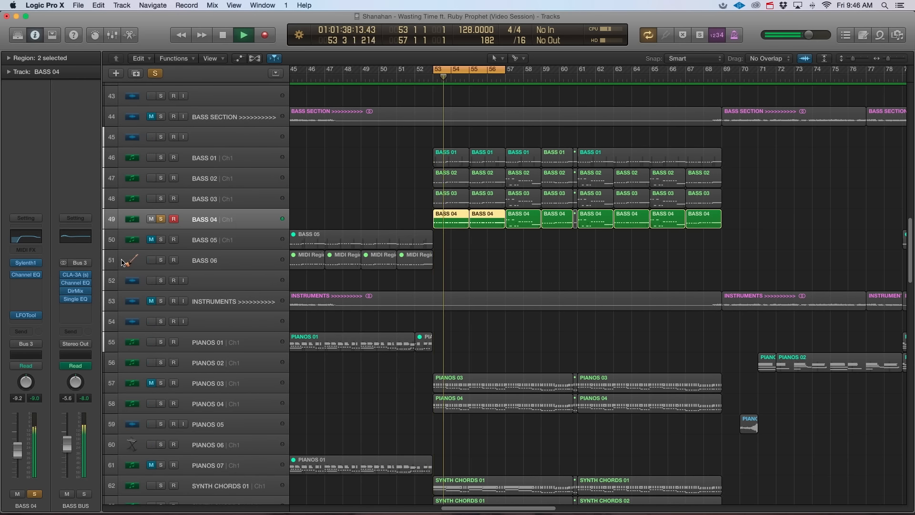
- Audition BASS 03 solo, view its Sylenth1 patch, close the synth, stop playback, and clear the solo
{"action": "left_click", "coordinate": [211, 200]}
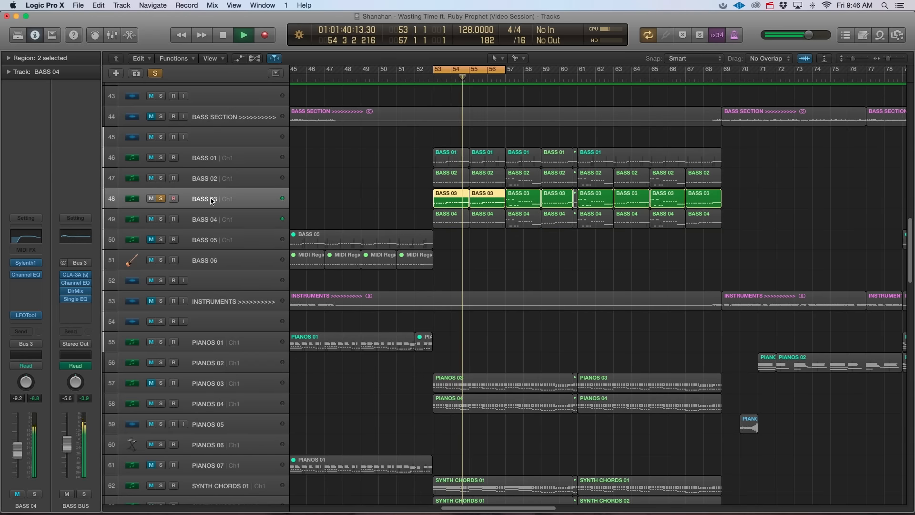
{"action": "left_click", "coordinate": [26, 263]}
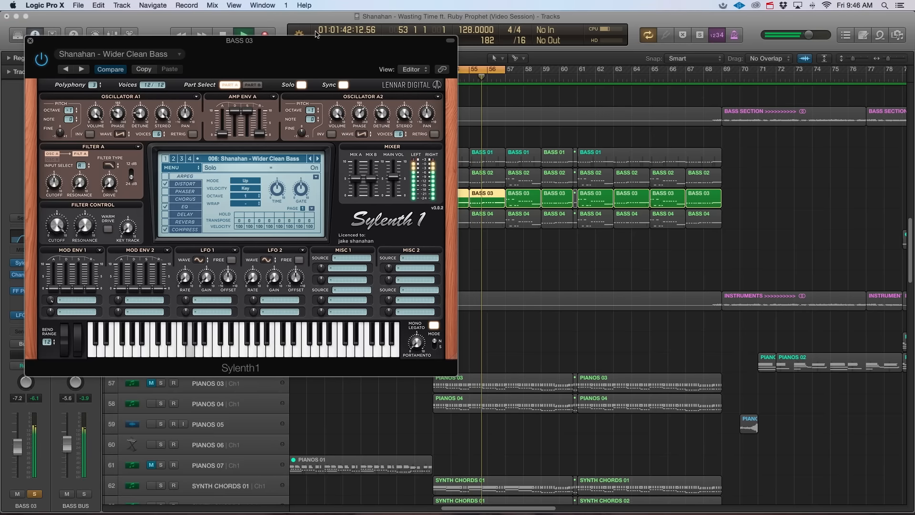
{"action": "left_click_drag", "start_coordinate": [316, 41], "coordinate": [667, 62]}
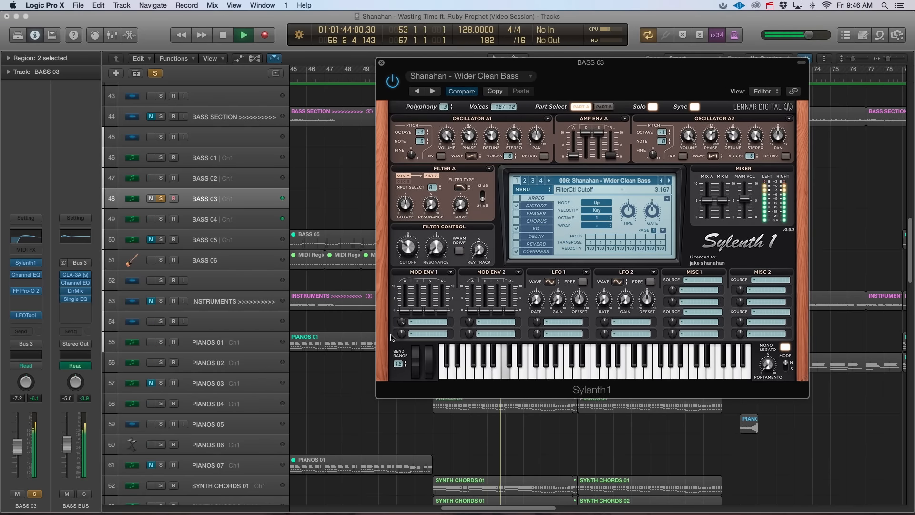
{"action": "left_click", "coordinate": [381, 63]}
{"action": "key", "text": "space"}
{"action": "left_click", "coordinate": [161, 201]}
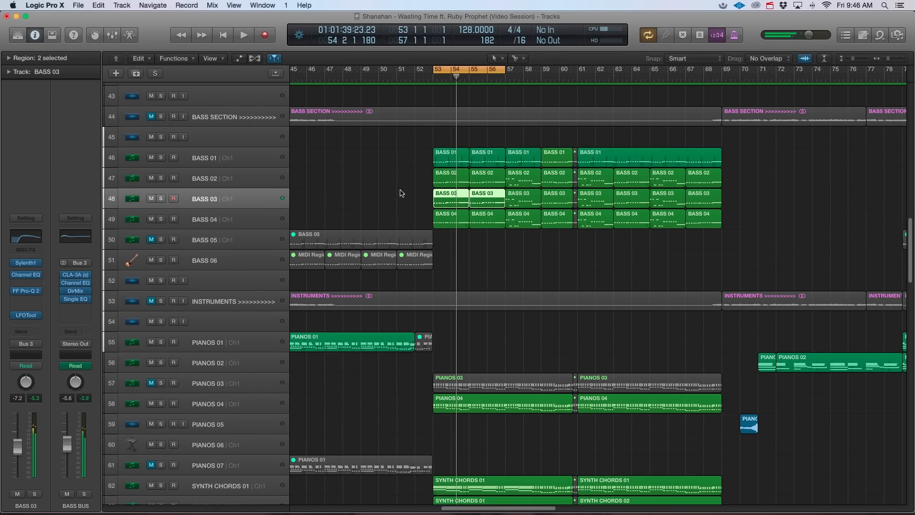
- View the Channel EQ curve on BASS 03 and close the EQ
{"action": "scroll", "coordinate": [401, 193], "scroll_direction": "down", "scroll_amount": 3}
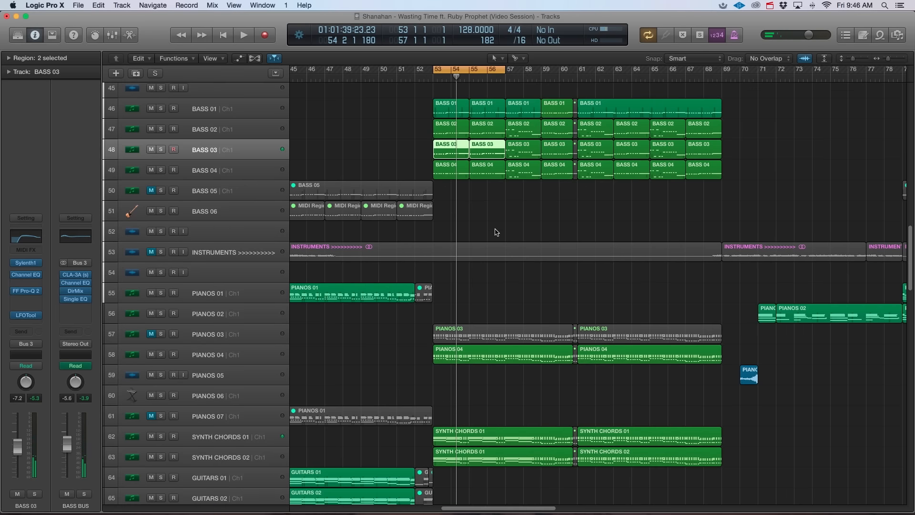
{"action": "scroll", "coordinate": [493, 228], "scroll_direction": "down", "scroll_amount": 1}
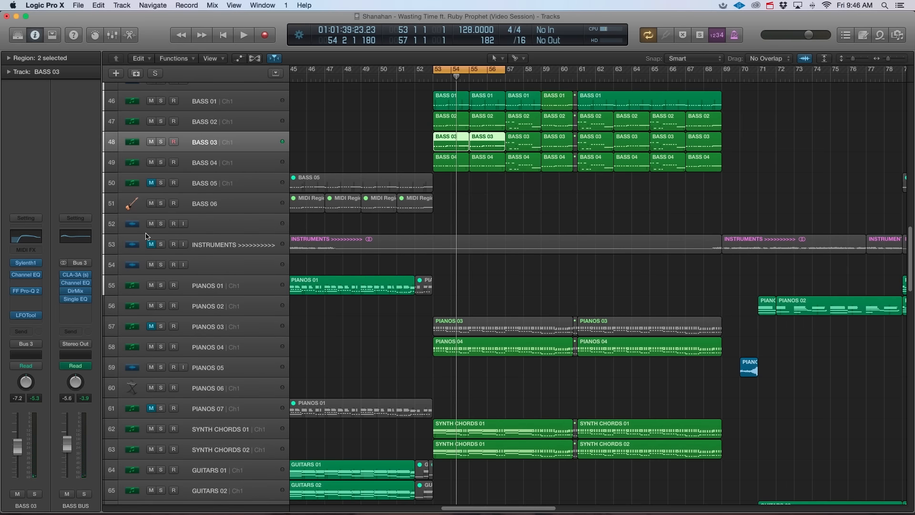
{"action": "left_click", "coordinate": [33, 242]}
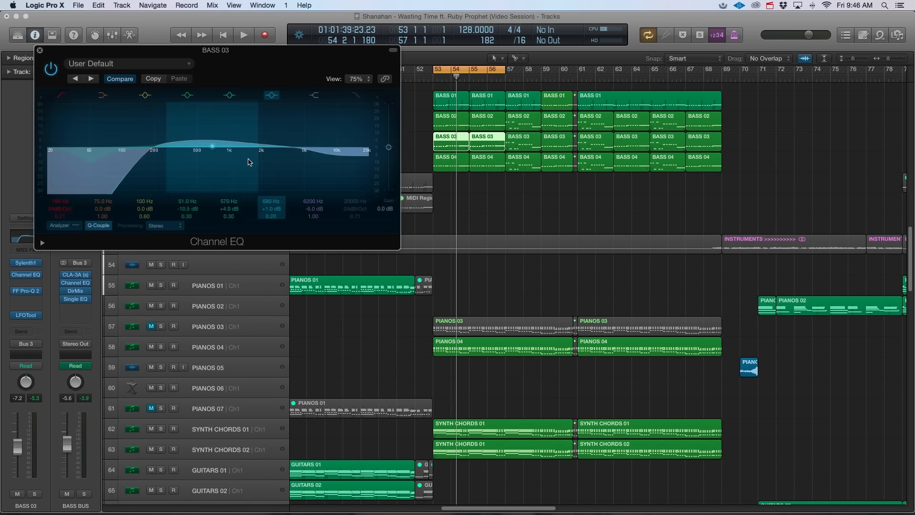
{"action": "left_click", "coordinate": [40, 50]}
- Select SYNTH CHORDS 01 and SYNTH CHORDS 02, view the Channel EQ of SYNTH CHORDS 02, and close it
{"action": "scroll", "coordinate": [445, 395], "scroll_direction": "down", "scroll_amount": 3}
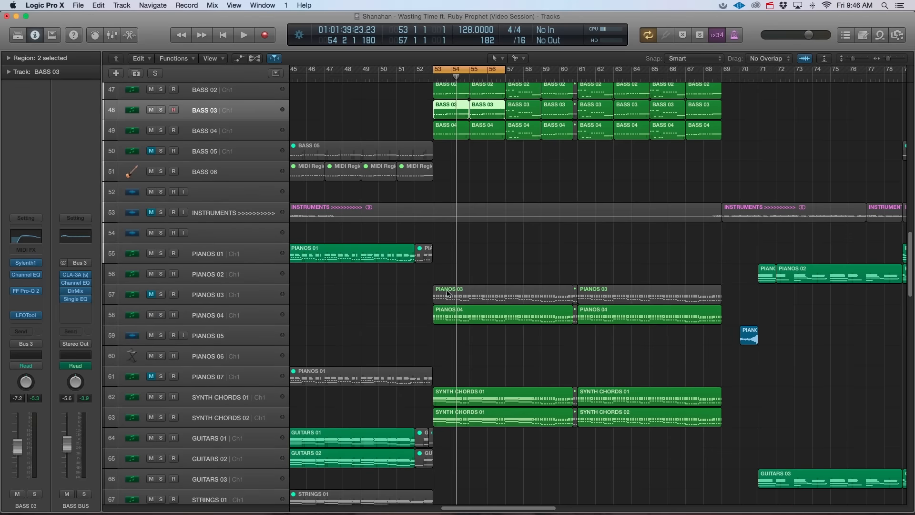
{"action": "left_click", "coordinate": [233, 397]}
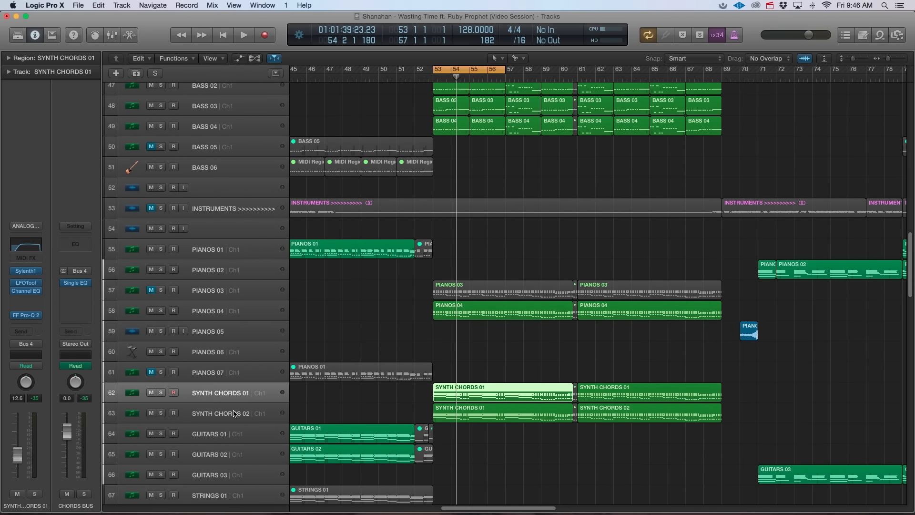
{"action": "left_click", "coordinate": [232, 414]}
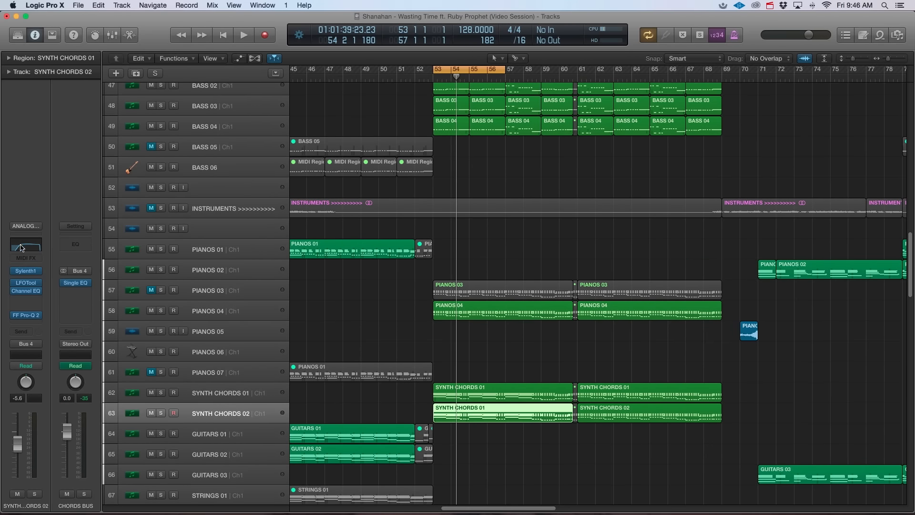
{"action": "left_click", "coordinate": [22, 246]}
{"action": "left_click", "coordinate": [30, 42]}
- Return to the bass section and select the BASS 03, BASS 02 and BASS 01 tracks in turn
{"action": "scroll", "coordinate": [504, 324], "scroll_direction": "up", "scroll_amount": 5}
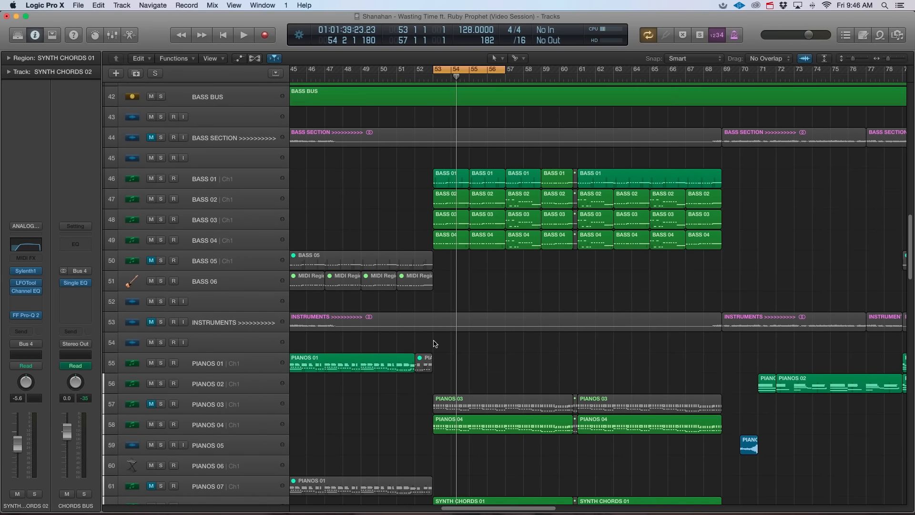
{"action": "scroll", "coordinate": [434, 343], "scroll_direction": "up", "scroll_amount": 3}
{"action": "scroll", "coordinate": [434, 351], "scroll_direction": "down", "scroll_amount": 8}
{"action": "scroll", "coordinate": [434, 355], "scroll_direction": "up", "scroll_amount": 5}
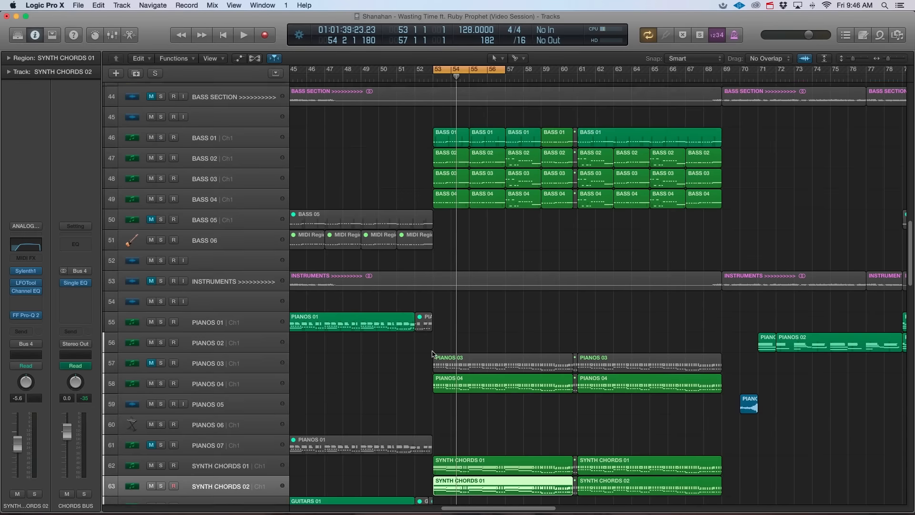
{"action": "left_click", "coordinate": [238, 251]}
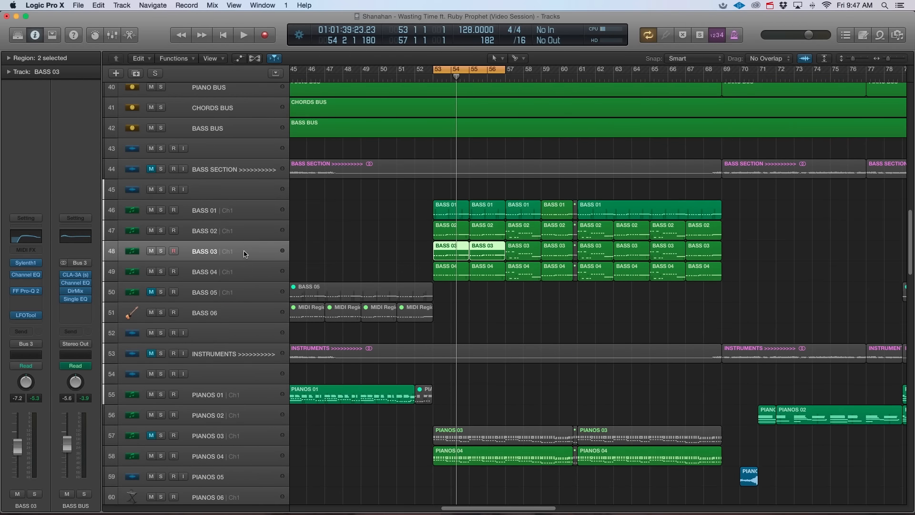
{"action": "left_click", "coordinate": [241, 231]}
{"action": "left_click", "coordinate": [236, 212]}
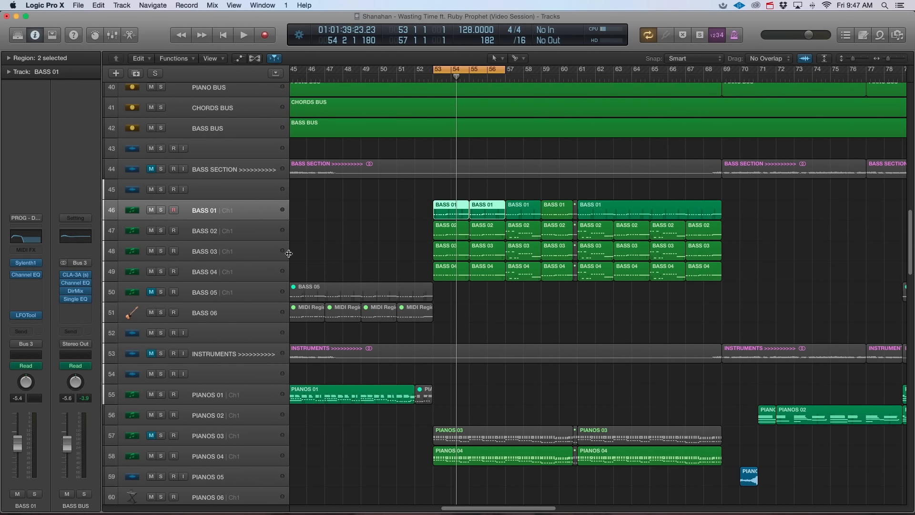
- Open the BASS BUS CLA-3A, Channel EQ and Direction Mixer and arrange the three windows side by side
{"action": "left_click", "coordinate": [75, 276]}
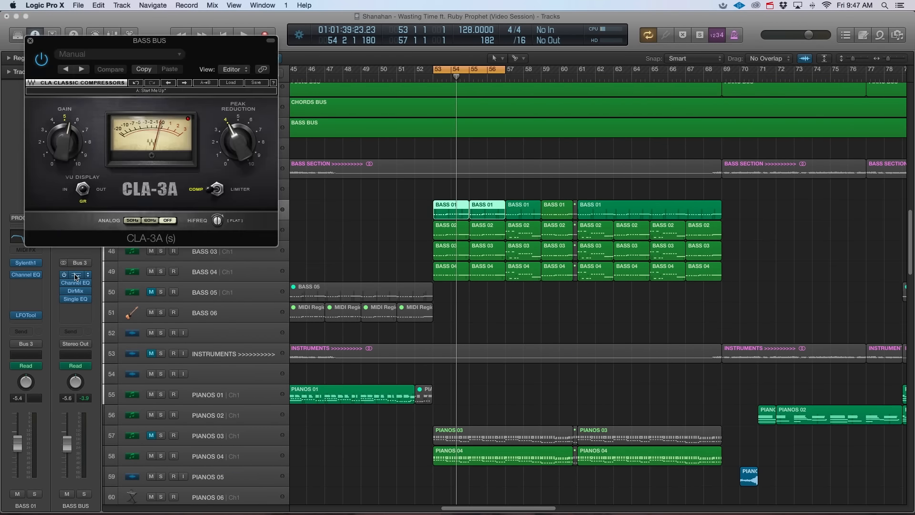
{"action": "left_click", "coordinate": [79, 285]}
{"action": "left_click_drag", "start_coordinate": [210, 51], "coordinate": [448, 47]}
{"action": "left_click", "coordinate": [77, 291]}
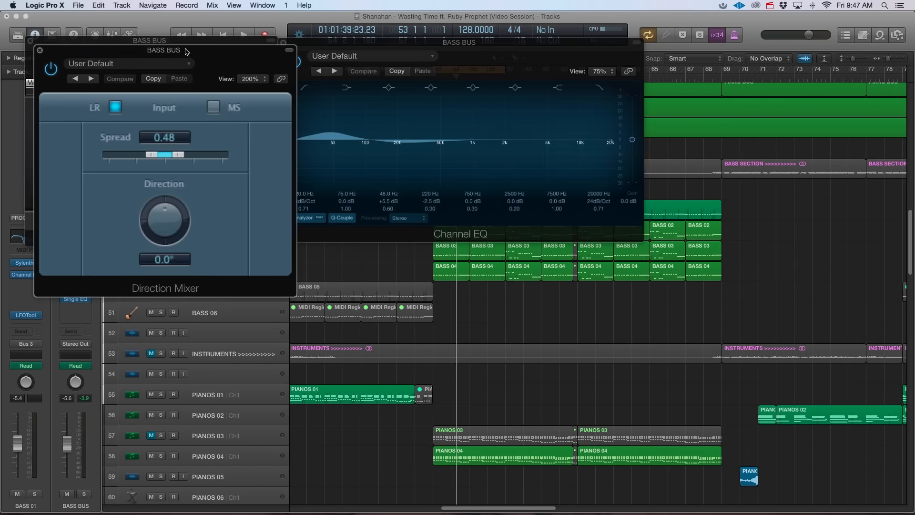
{"action": "left_click_drag", "start_coordinate": [186, 51], "coordinate": [792, 44]}
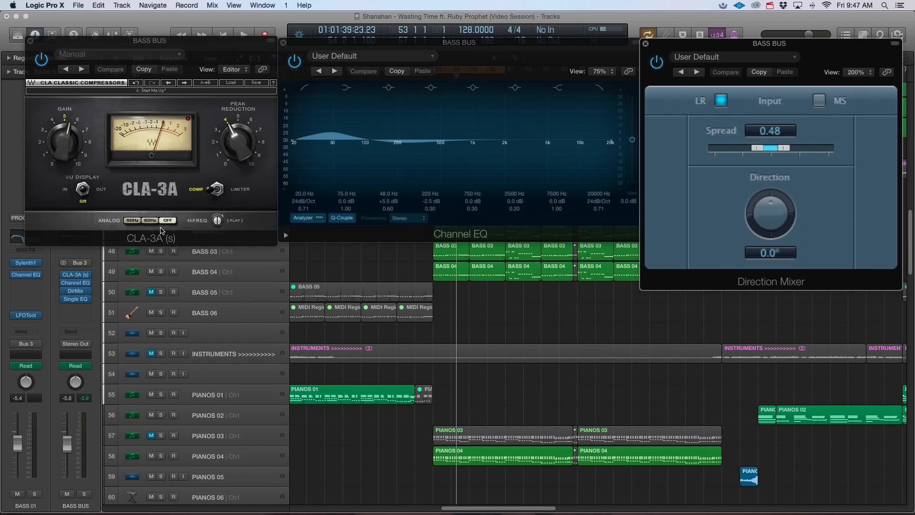
- View the BASS BUS Single EQ, close it, and close the bus's Channel EQ
{"action": "left_click", "coordinate": [76, 299]}
{"action": "left_click_drag", "start_coordinate": [139, 51], "coordinate": [389, 280]}
{"action": "left_click", "coordinate": [290, 279]}
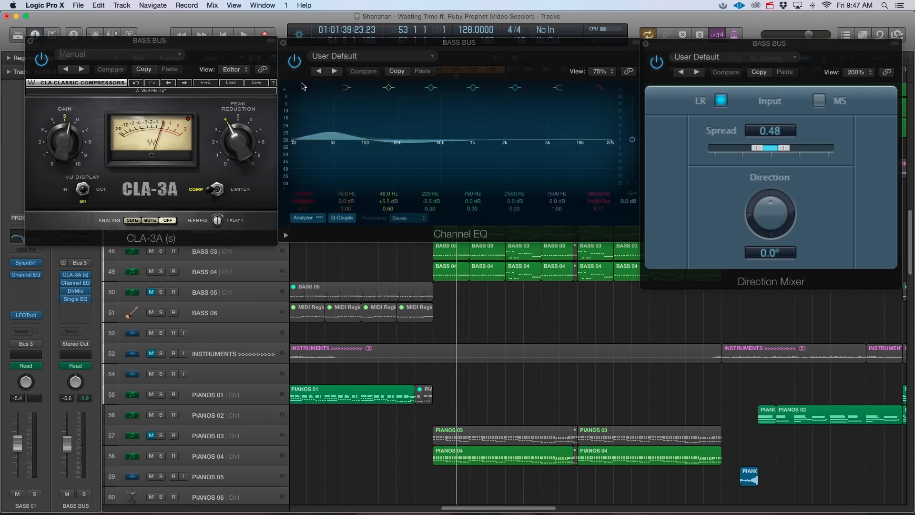
{"action": "left_click", "coordinate": [283, 43]}
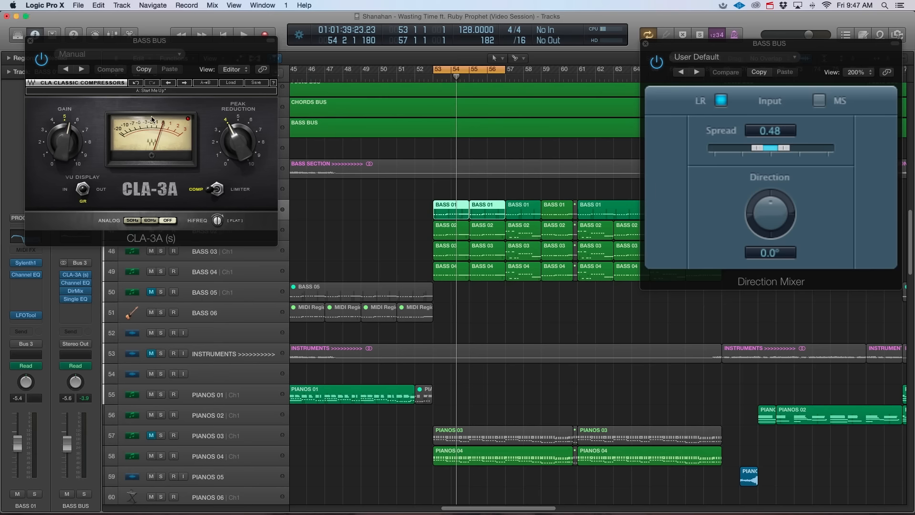
- Solo the BASS BUS, start playback, and reopen its Channel EQ below the other plug-in windows
{"action": "left_click", "coordinate": [84, 494]}
{"action": "key", "text": "space"}
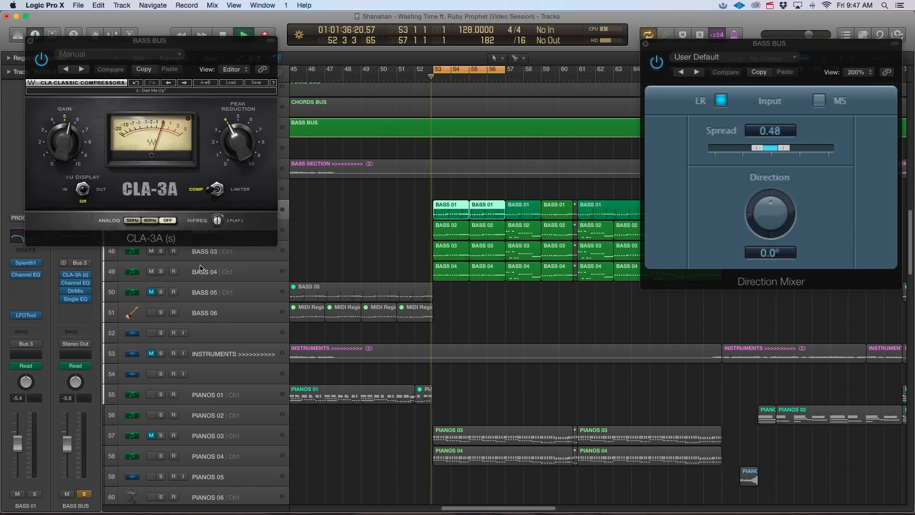
{"action": "left_click", "coordinate": [75, 283]}
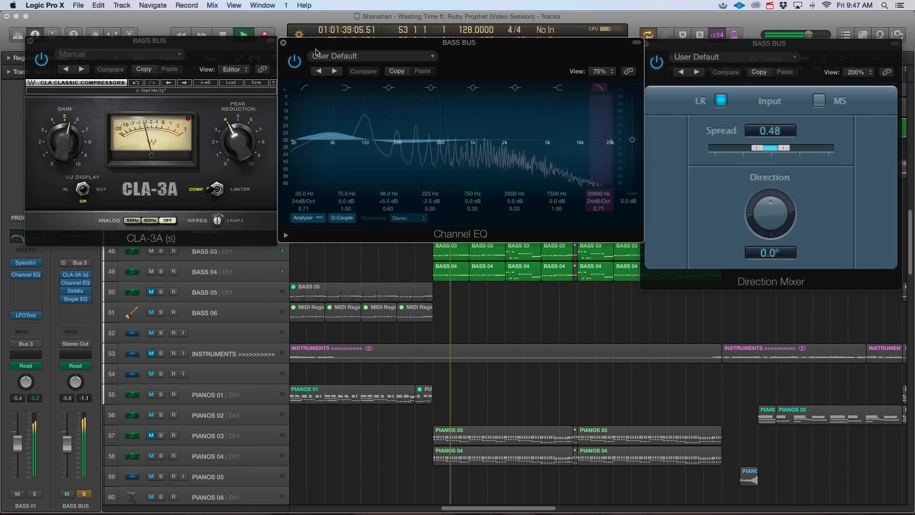
{"action": "left_click_drag", "start_coordinate": [340, 53], "coordinate": [361, 290]}
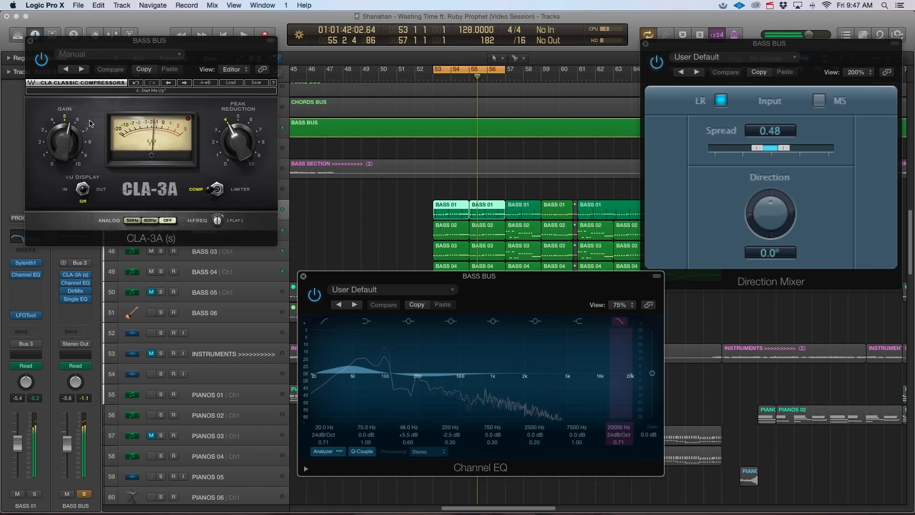
- Nudge the Peak Reduction on the BASS BUS CLA-3A, close it, deselect the regions, and briefly replay the cycle range
{"action": "left_click_drag", "start_coordinate": [237, 142], "coordinate": [236, 144]}
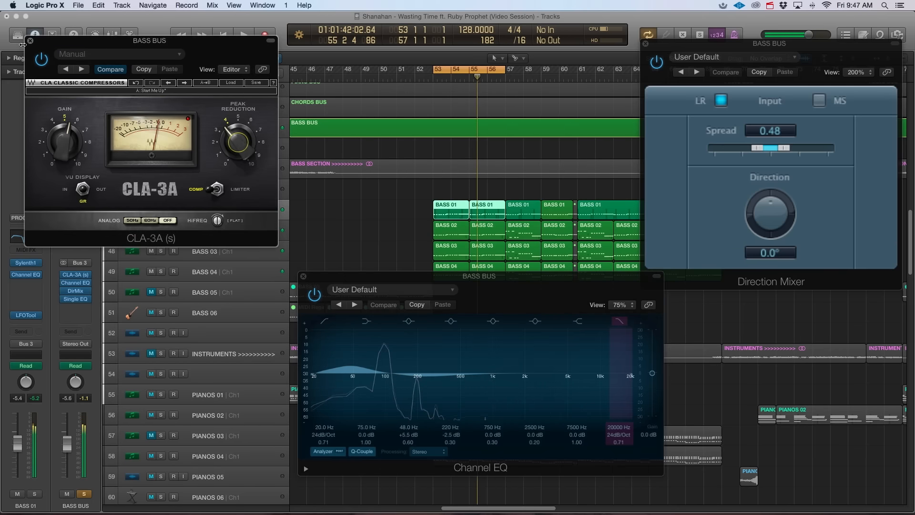
{"action": "left_click", "coordinate": [29, 40]}
{"action": "left_click", "coordinate": [354, 246]}
{"action": "key", "text": "space"}
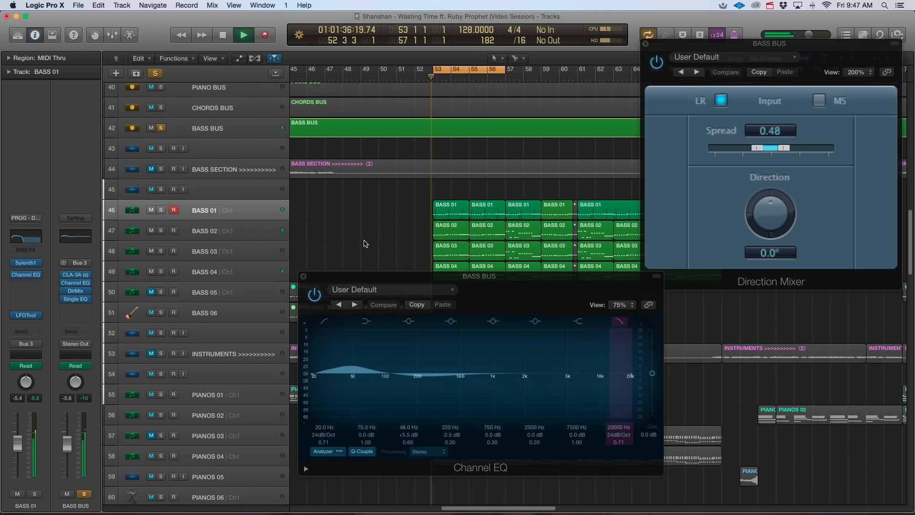
{"action": "key", "text": "space"}
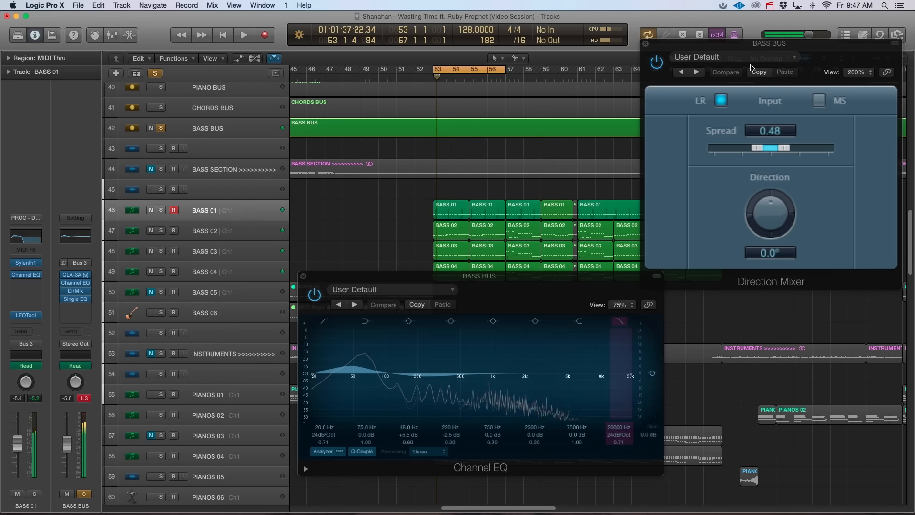
- Set the BASS BUS Direction Mixer spread to 0.52, select the bass regions in bars 53 to 56, and close both plug-in windows
{"action": "left_click_drag", "start_coordinate": [751, 51], "coordinate": [647, 82]}
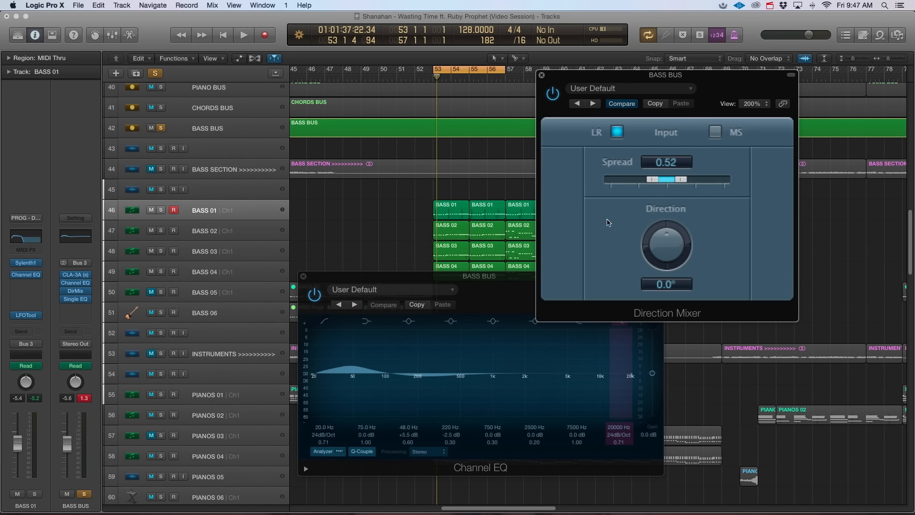
{"action": "left_click_drag", "start_coordinate": [451, 246], "coordinate": [479, 266]}
{"action": "left_click", "coordinate": [303, 276]}
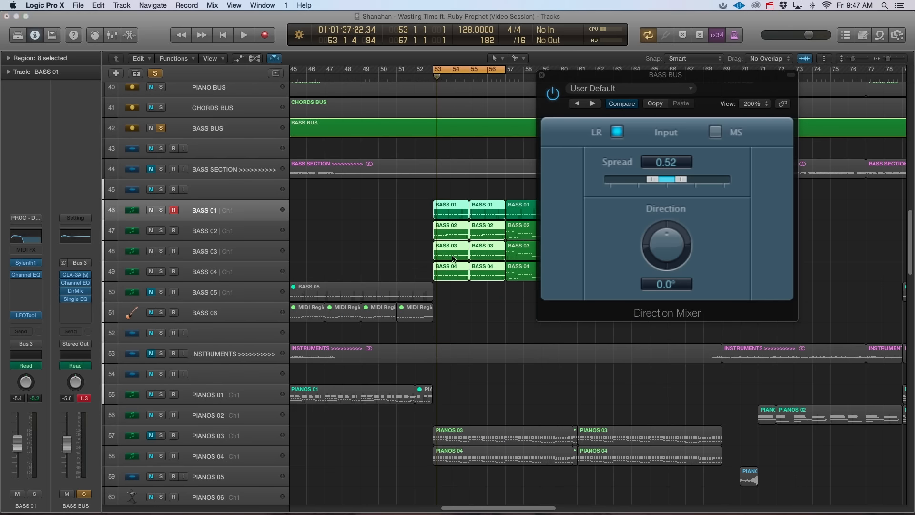
{"action": "left_click", "coordinate": [540, 75]}
- Step through the bass tracks from BASS 04 up to BASS 01, leaving BASS 01 selected
{"action": "scroll", "coordinate": [447, 245], "scroll_direction": "down", "scroll_amount": 4}
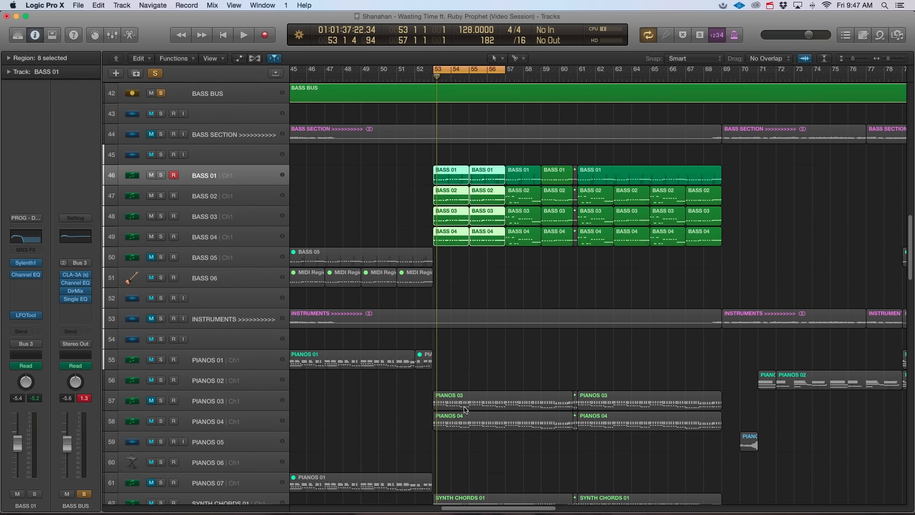
{"action": "scroll", "coordinate": [469, 302], "scroll_direction": "up", "scroll_amount": 4}
{"action": "left_click", "coordinate": [229, 281]}
{"action": "left_click", "coordinate": [234, 255]}
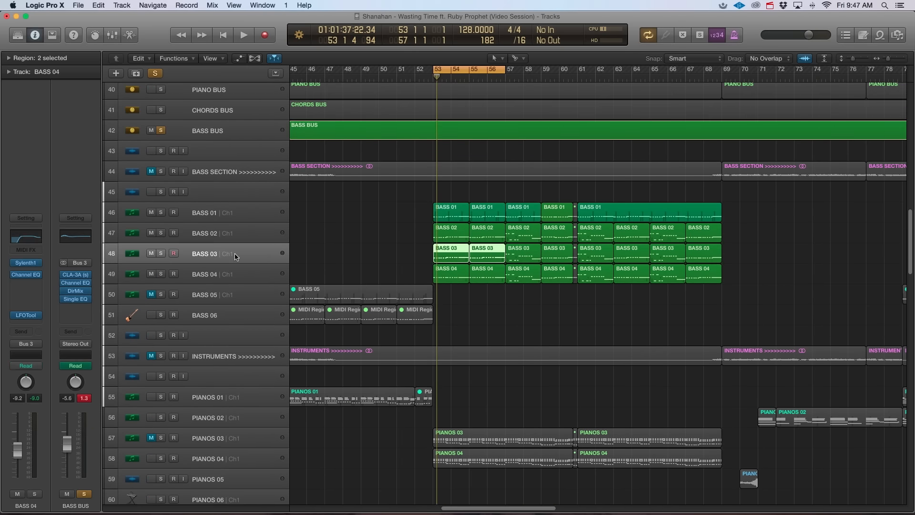
{"action": "left_click", "coordinate": [233, 234]}
{"action": "left_click", "coordinate": [233, 213]}
- Turn off cycle mode and place the playhead at bar 49
{"action": "scroll", "coordinate": [465, 126], "scroll_direction": "up", "scroll_amount": 3}
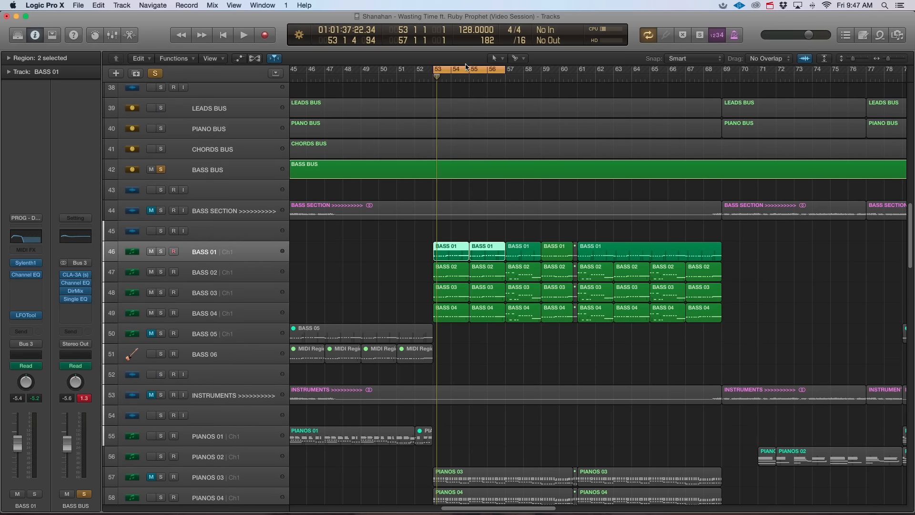
{"action": "left_click", "coordinate": [361, 76]}
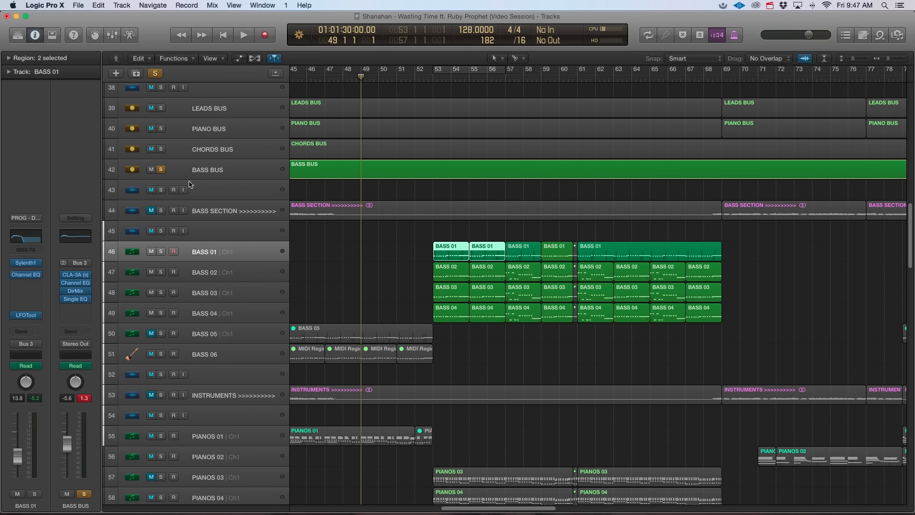
- Turn off solo on the BASS BUS and play the full mix from bar 49 into the drop
{"action": "left_click", "coordinate": [162, 170]}
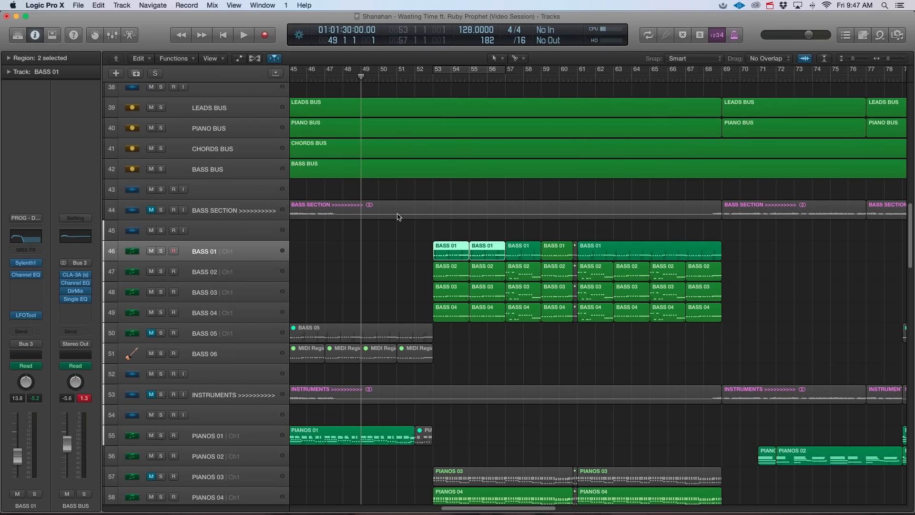
{"action": "scroll", "coordinate": [391, 223], "scroll_direction": "down", "scroll_amount": 2}
{"action": "key", "text": "space"}
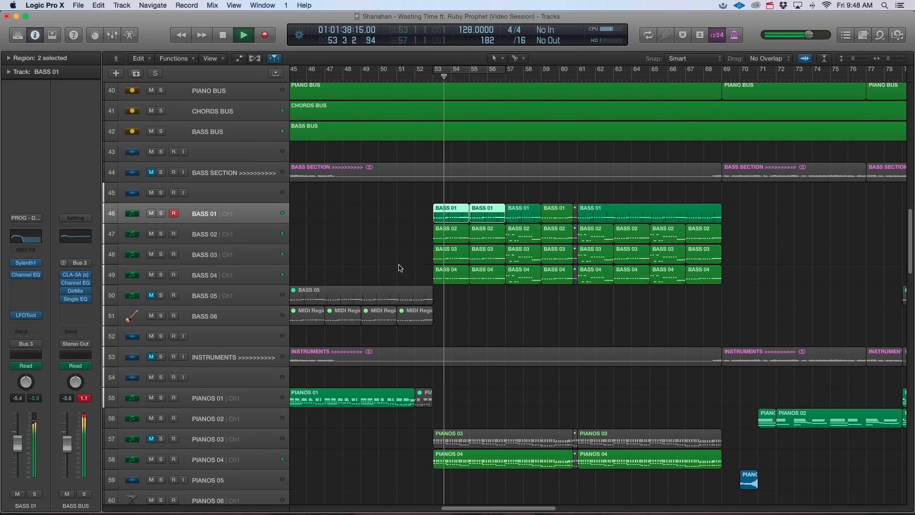
{"action": "scroll", "coordinate": [524, 259], "scroll_direction": "up", "scroll_amount": 4}
{"action": "scroll", "coordinate": [523, 259], "scroll_direction": "up", "scroll_amount": 20}
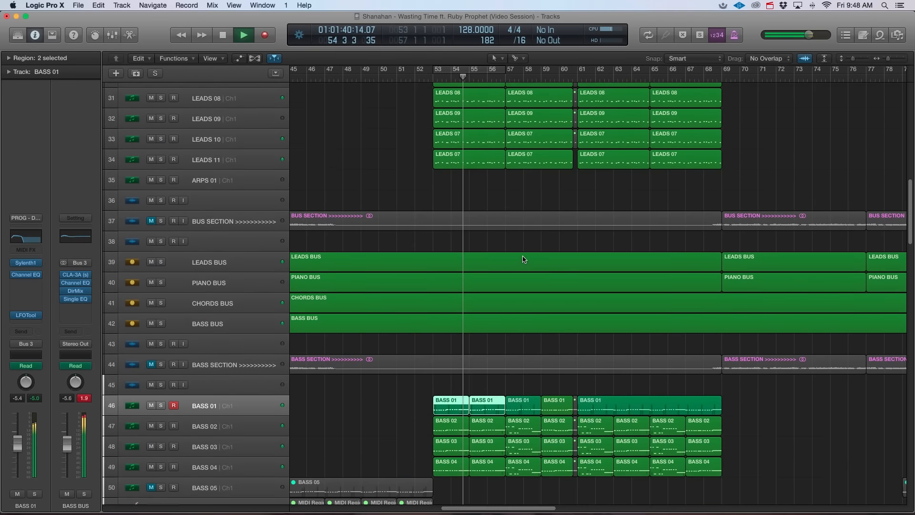
{"action": "scroll", "coordinate": [523, 255], "scroll_direction": "up", "scroll_amount": 8}
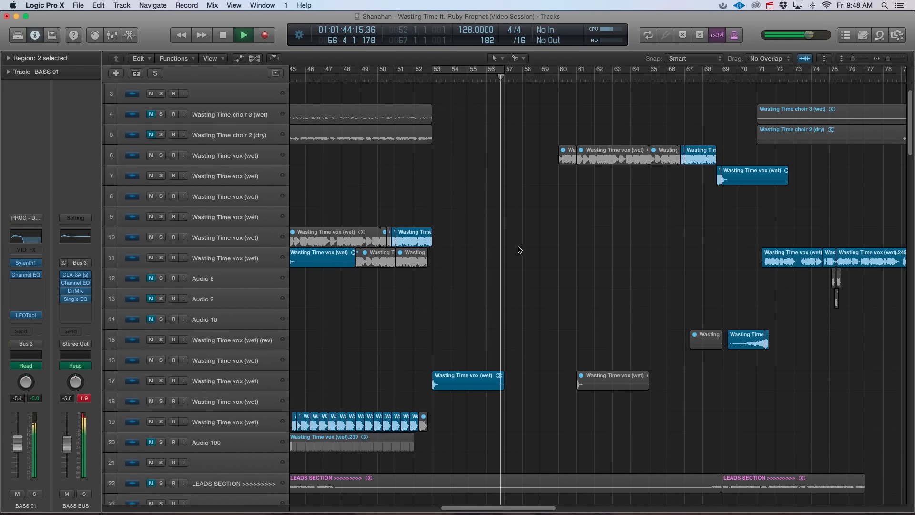
{"action": "scroll", "coordinate": [464, 196], "scroll_direction": "down", "scroll_amount": 20}
{"action": "scroll", "coordinate": [469, 216], "scroll_direction": "down", "scroll_amount": 20}
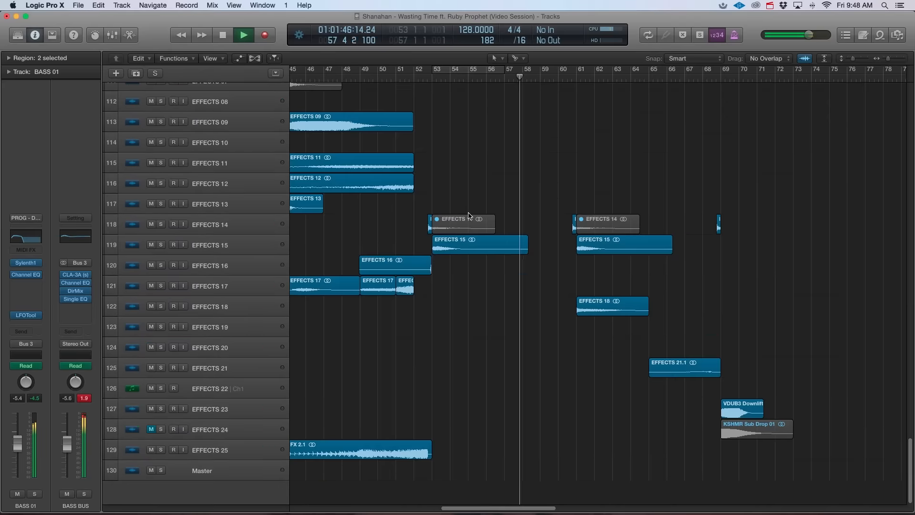
{"action": "scroll", "coordinate": [470, 218], "scroll_direction": "up", "scroll_amount": 10}
{"action": "key", "text": "space"}
- Examine the effects, noise rides, fills, claps, snares and kick tracks used in the drop
{"action": "scroll", "coordinate": [469, 218], "scroll_direction": "up", "scroll_amount": 10}
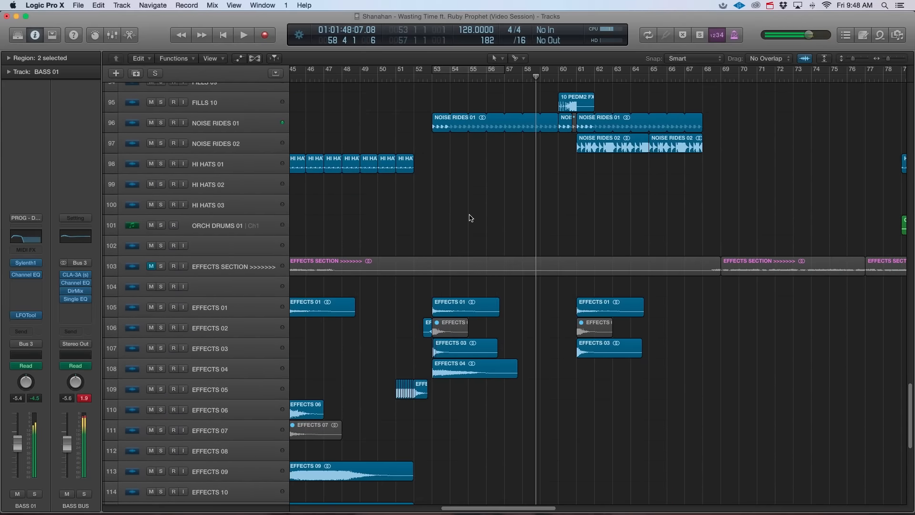
{"action": "scroll", "coordinate": [473, 214], "scroll_direction": "up", "scroll_amount": 10}
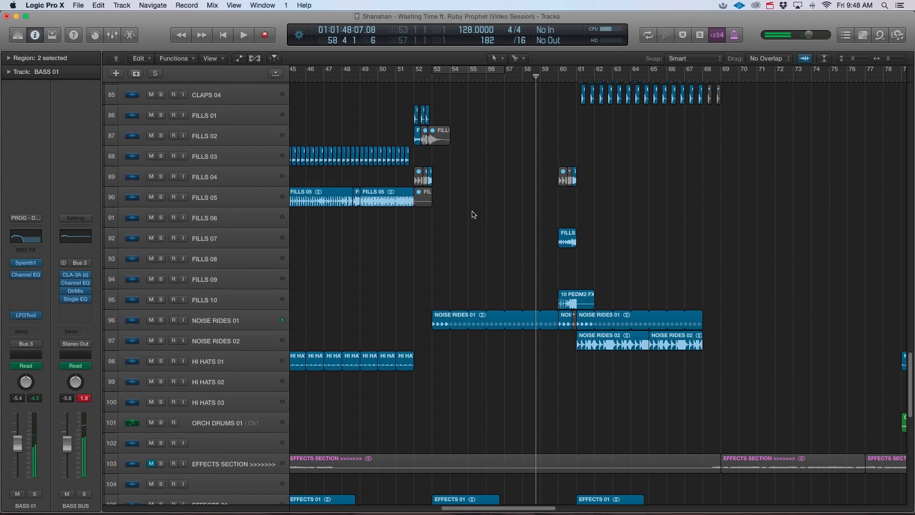
{"action": "scroll", "coordinate": [497, 217], "scroll_direction": "up", "scroll_amount": 3}
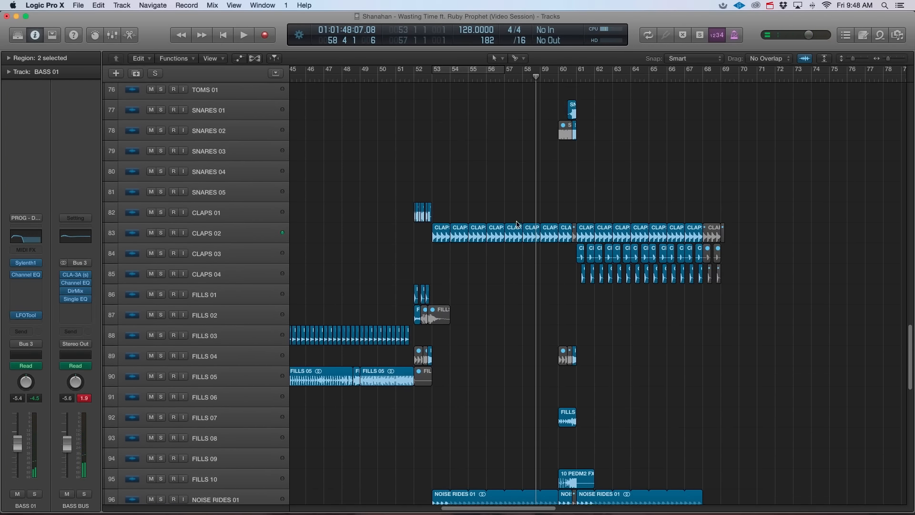
{"action": "scroll", "coordinate": [515, 221], "scroll_direction": "right", "scroll_amount": 1}
{"action": "scroll", "coordinate": [514, 221], "scroll_direction": "up", "scroll_amount": 8}
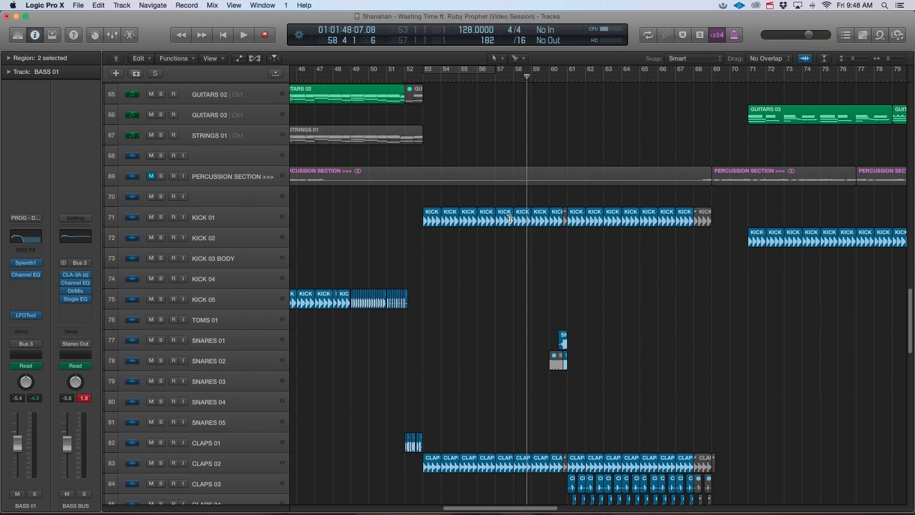
{"action": "scroll", "coordinate": [505, 220], "scroll_direction": "right", "scroll_amount": 1}
{"action": "scroll", "coordinate": [516, 280], "scroll_direction": "down", "scroll_amount": 5}
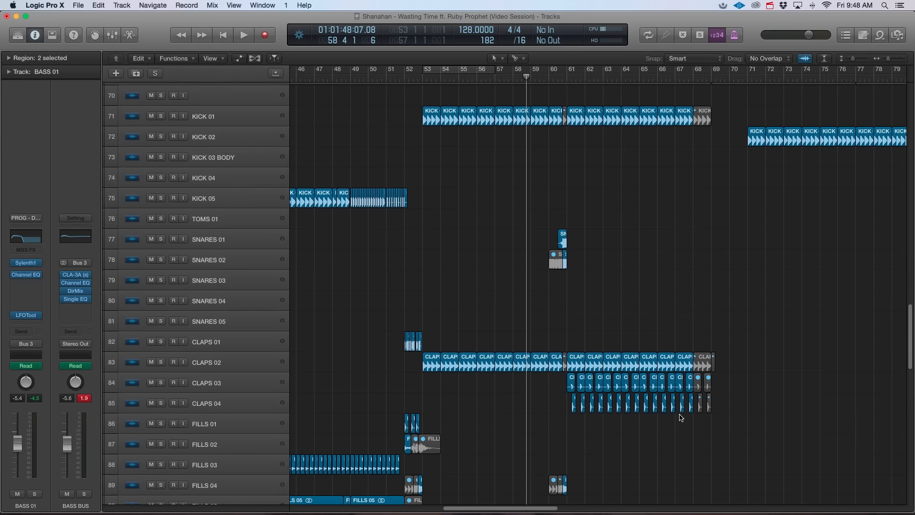
{"action": "scroll", "coordinate": [656, 360], "scroll_direction": "right", "scroll_amount": 2}
{"action": "scroll", "coordinate": [553, 303], "scroll_direction": "up", "scroll_amount": 15}
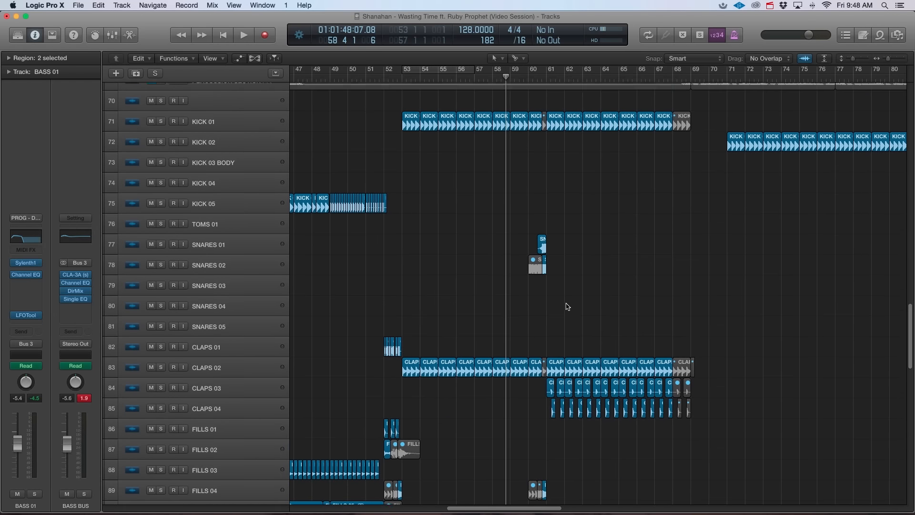
- Examine how the bass, piano, synth chord, percussion and lead tracks are layered from bar 53 onward
{"action": "scroll", "coordinate": [564, 315], "scroll_direction": "up", "scroll_amount": 8}
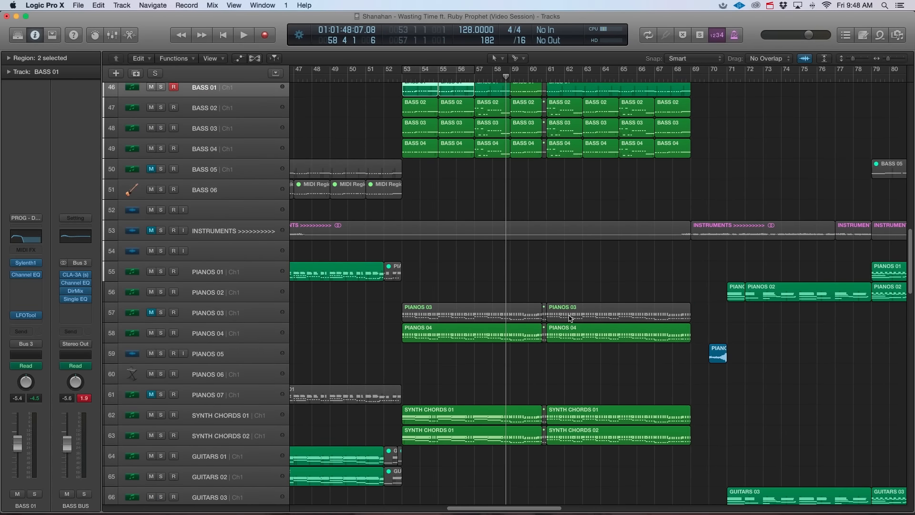
{"action": "scroll", "coordinate": [570, 317], "scroll_direction": "up", "scroll_amount": 2}
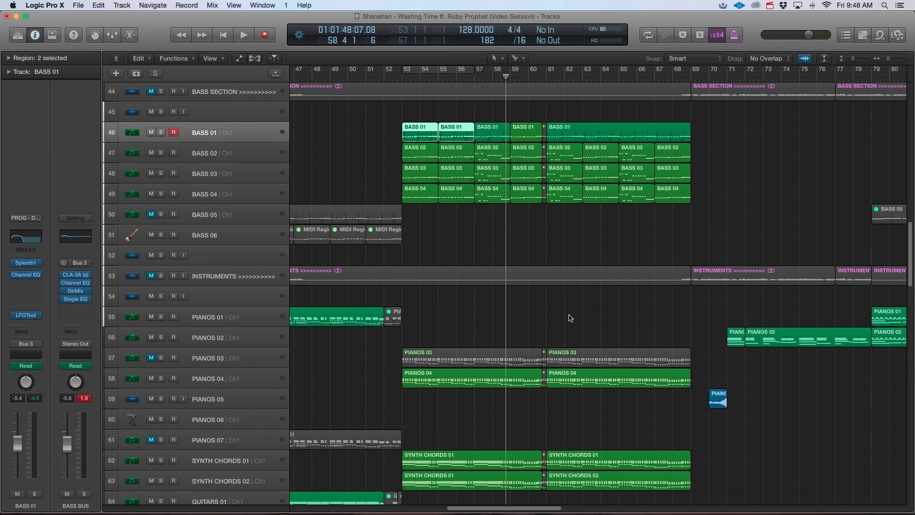
{"action": "scroll", "coordinate": [569, 318], "scroll_direction": "up", "scroll_amount": 3}
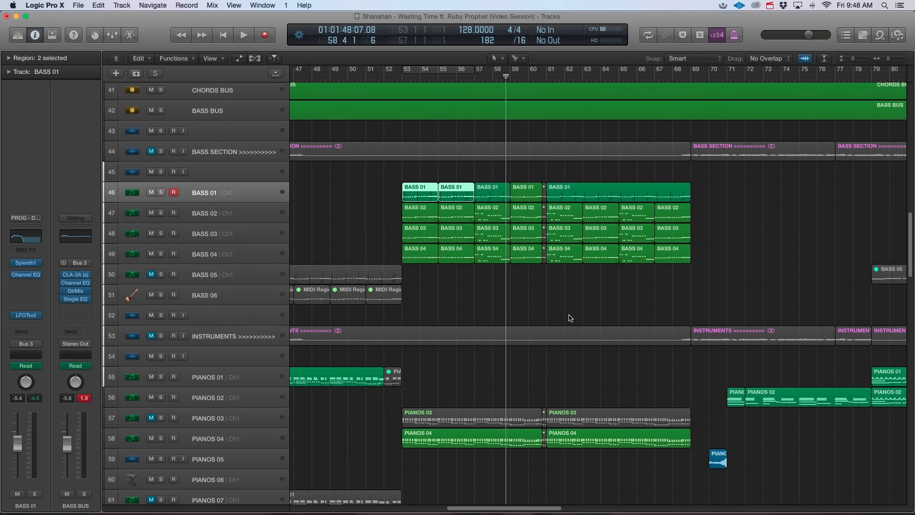
{"action": "scroll", "coordinate": [576, 331], "scroll_direction": "down", "scroll_amount": 6}
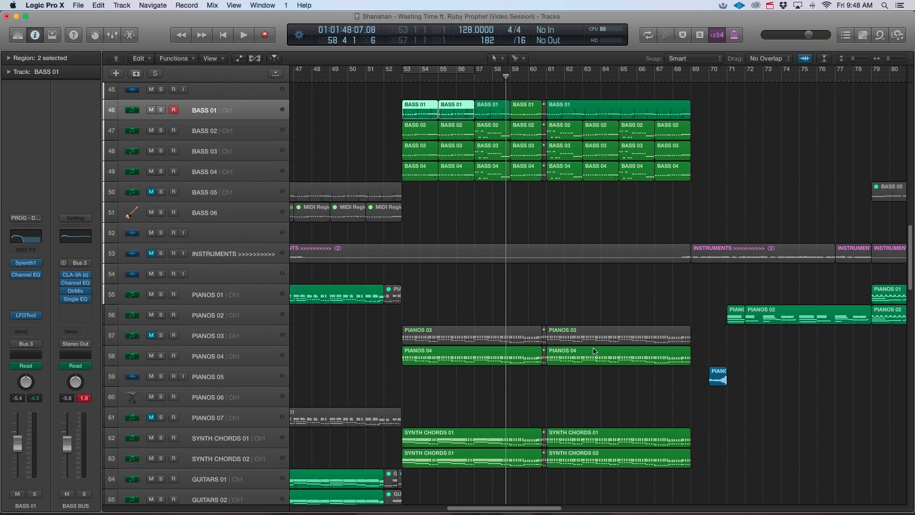
{"action": "scroll", "coordinate": [596, 353], "scroll_direction": "down", "scroll_amount": 20}
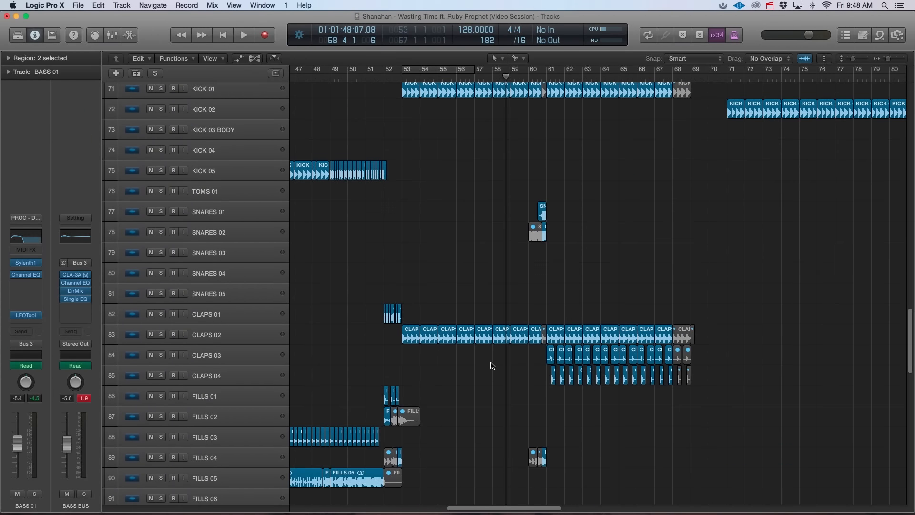
{"action": "scroll", "coordinate": [491, 365], "scroll_direction": "down", "scroll_amount": 7}
{"action": "scroll", "coordinate": [505, 366], "scroll_direction": "down", "scroll_amount": 4}
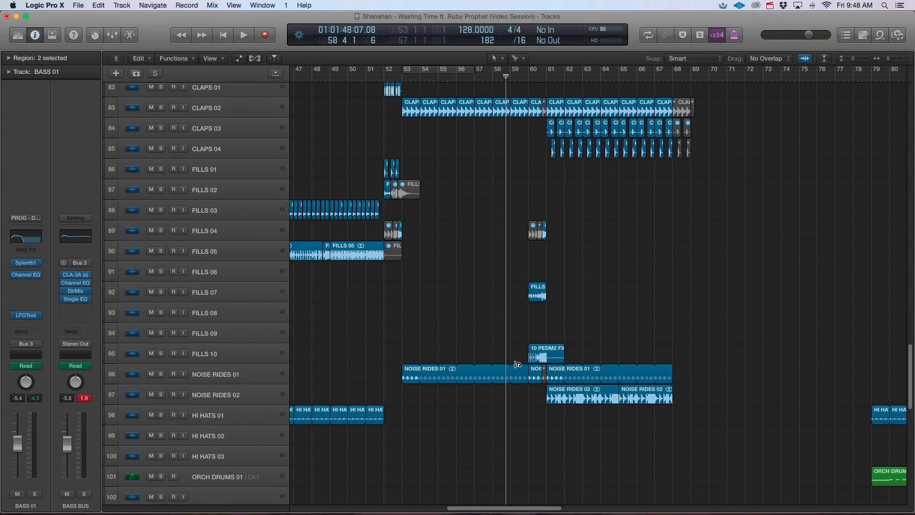
{"action": "scroll", "coordinate": [517, 367], "scroll_direction": "up", "scroll_amount": 20}
{"action": "scroll", "coordinate": [520, 357], "scroll_direction": "up", "scroll_amount": 10}
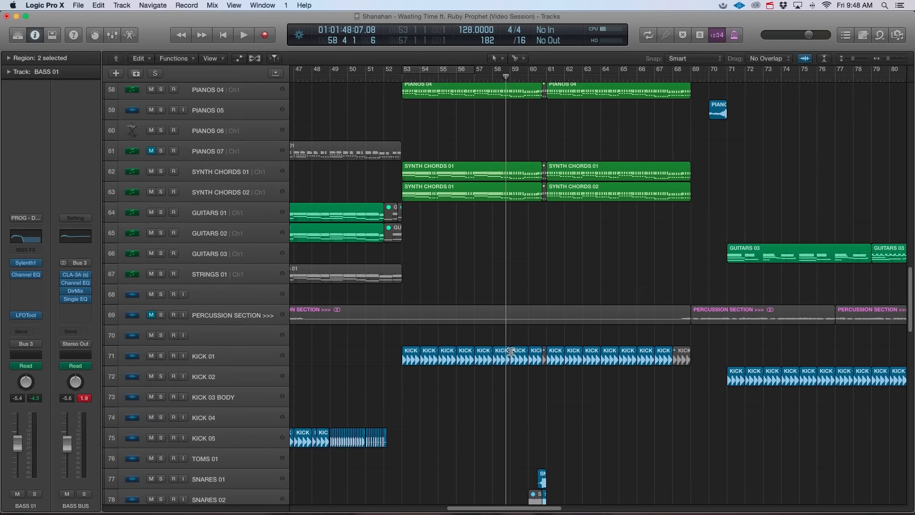
{"action": "scroll", "coordinate": [502, 341], "scroll_direction": "up", "scroll_amount": 20}
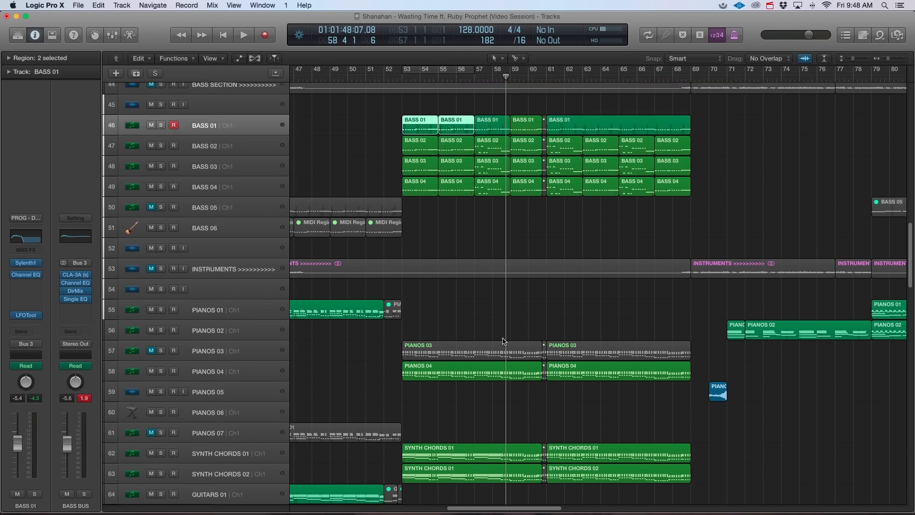
{"action": "scroll", "coordinate": [501, 341], "scroll_direction": "up", "scroll_amount": 10}
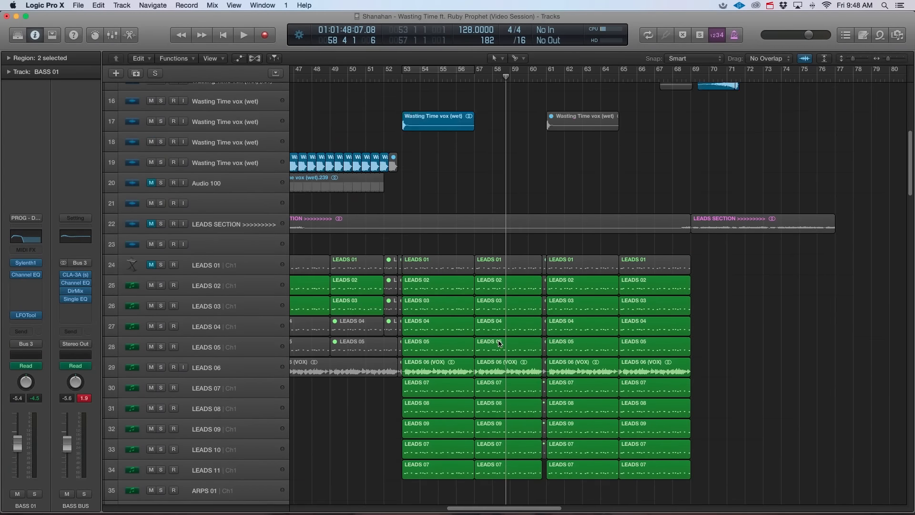
- Turn on the cycle for bars 53 to 56 and move the vox track with the bar 53 region up to track 12
{"action": "scroll", "coordinate": [537, 429], "scroll_direction": "up", "scroll_amount": 8}
{"action": "scroll", "coordinate": [537, 429], "scroll_direction": "up", "scroll_amount": 1}
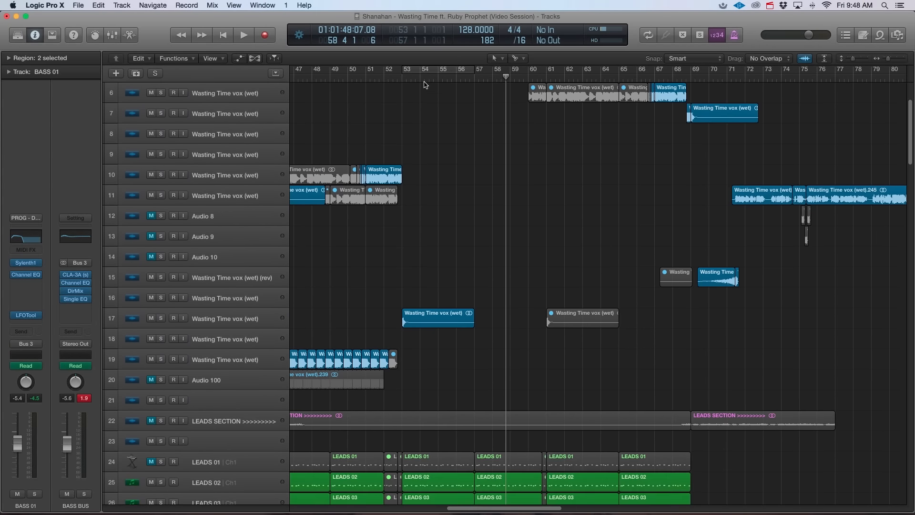
{"action": "scroll", "coordinate": [487, 245], "scroll_direction": "down", "scroll_amount": 4}
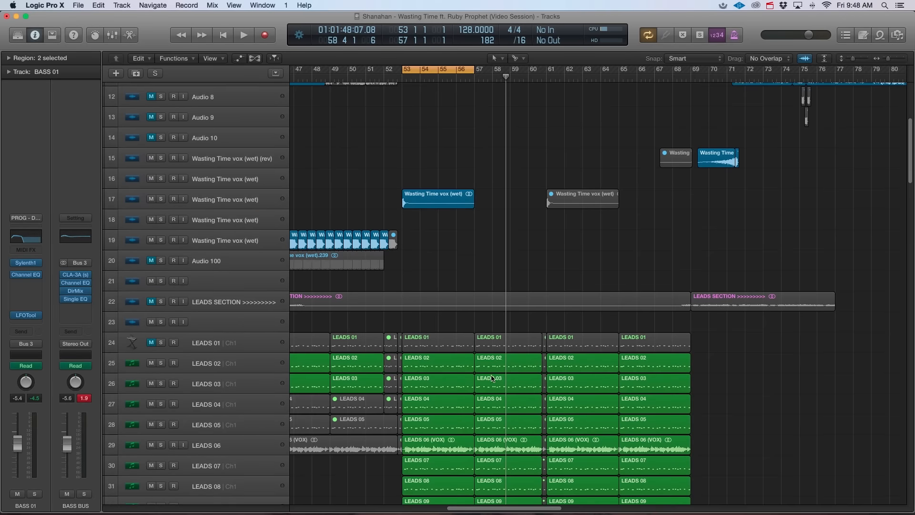
{"action": "scroll", "coordinate": [493, 363], "scroll_direction": "down", "scroll_amount": 5}
{"action": "scroll", "coordinate": [453, 292], "scroll_direction": "up", "scroll_amount": 3}
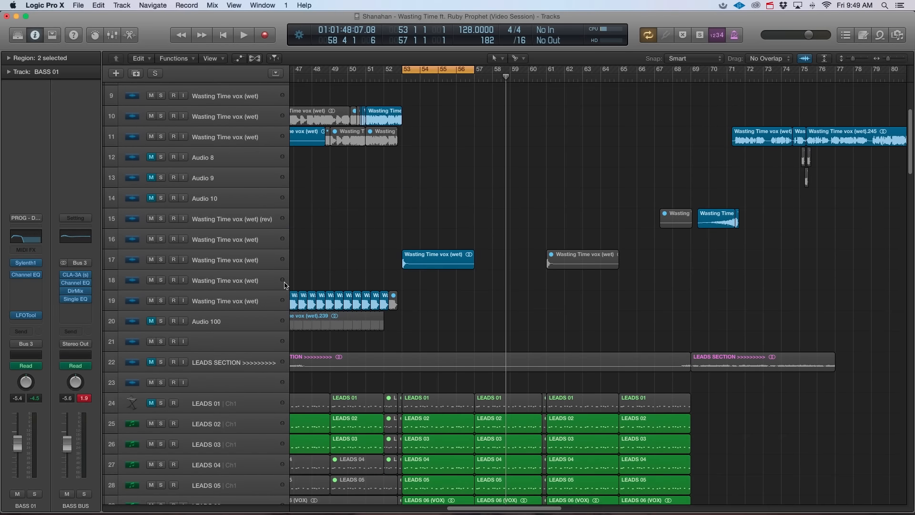
{"action": "left_click_drag", "start_coordinate": [238, 259], "coordinate": [256, 164]}
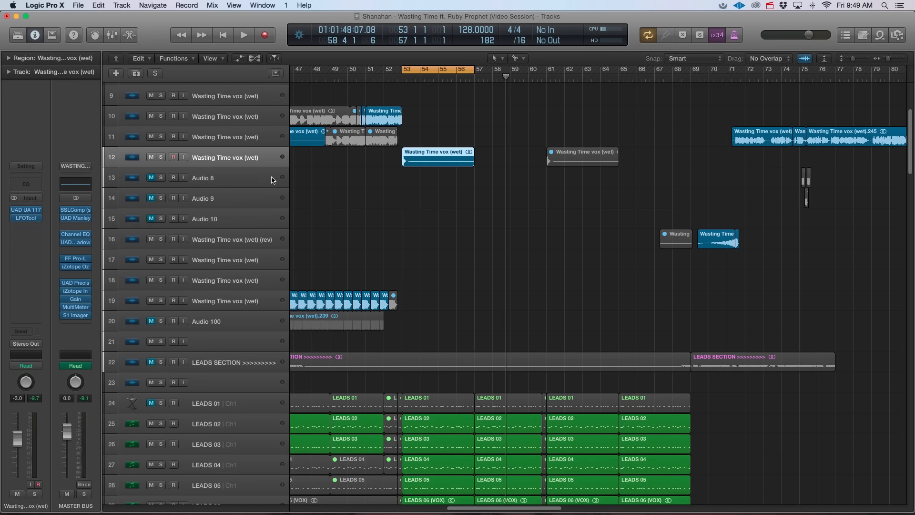
- Open the LFOTool on the vox track 12 and slightly lower the dip point of its SIDE CHAIN 4 curve
{"action": "left_click", "coordinate": [26, 218]}
{"action": "left_click_drag", "start_coordinate": [185, 41], "coordinate": [560, 223]}
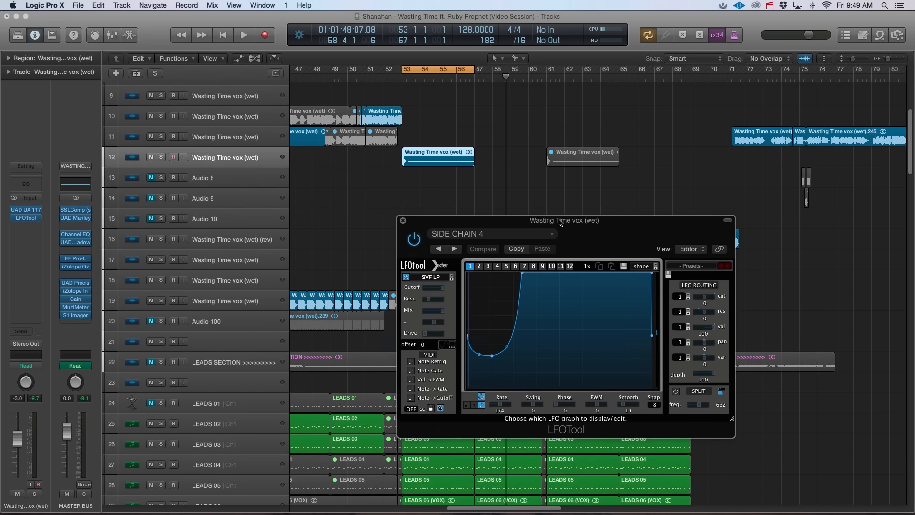
{"action": "left_click", "coordinate": [489, 351]}
- Solo vox track 12, audition the cycle range while viewing the LFOTool graph, and close the plug-in
{"action": "left_click", "coordinate": [161, 158]}
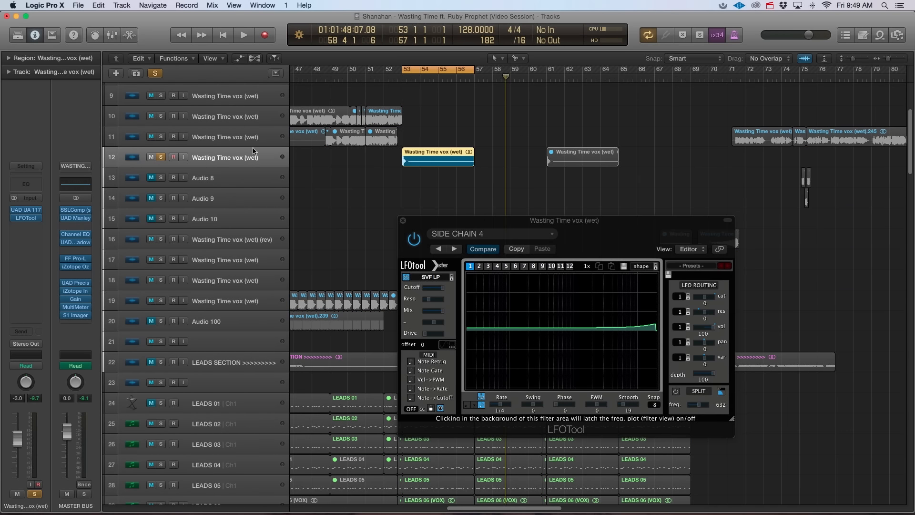
{"action": "key", "text": "space"}
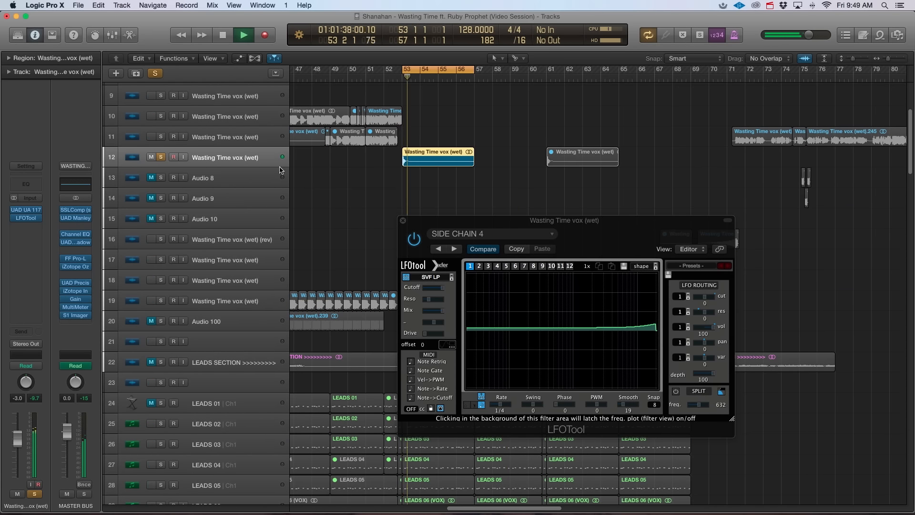
{"action": "left_click", "coordinate": [500, 387]}
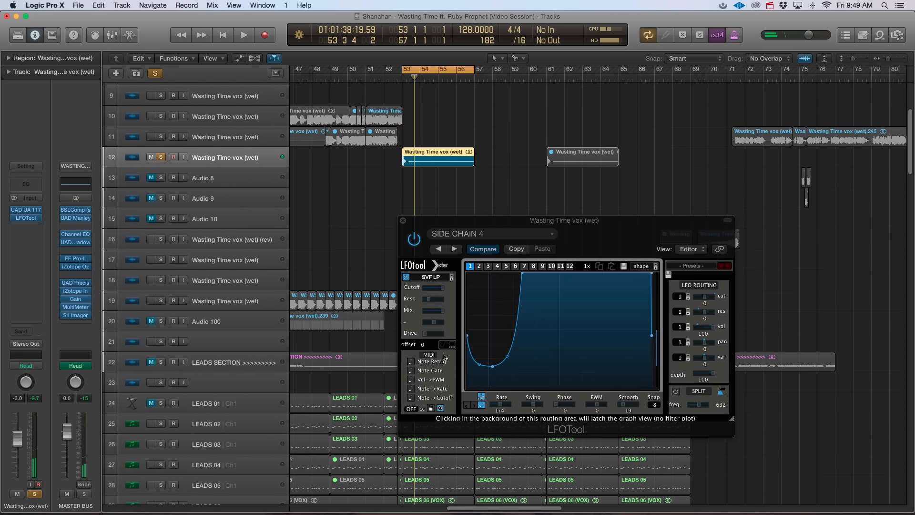
{"action": "key", "text": "space"}
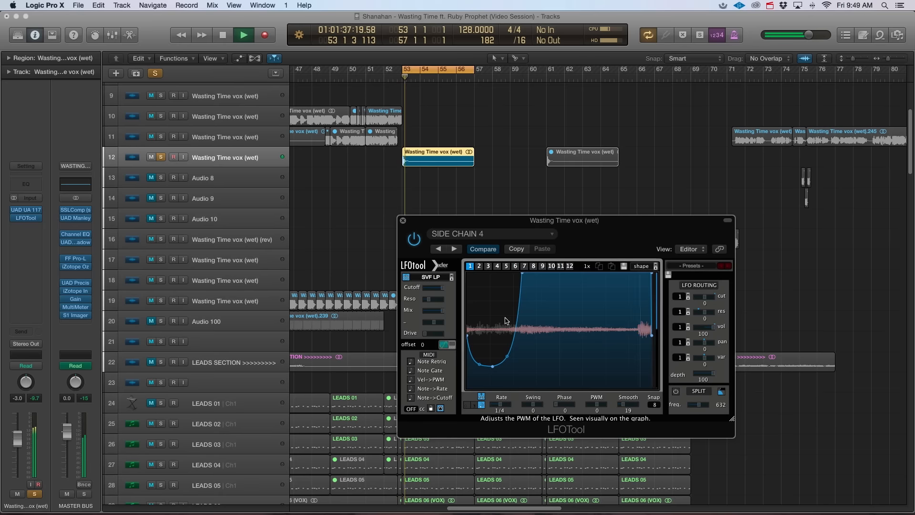
{"action": "key", "text": "space"}
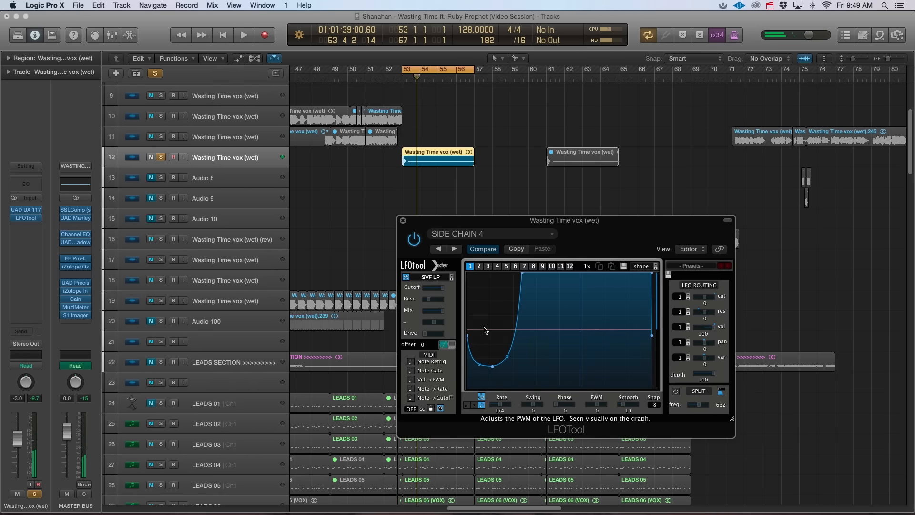
{"action": "left_click", "coordinate": [403, 220]}
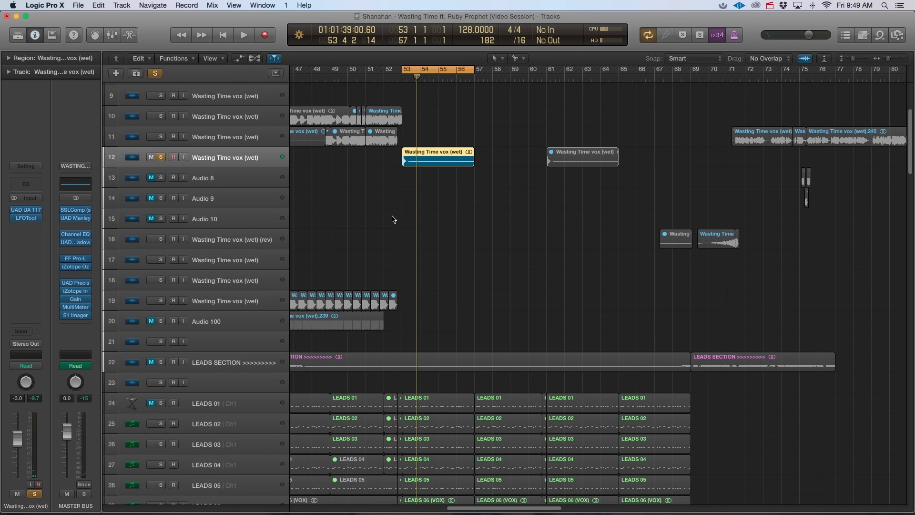
- Solo vox tracks 10 and 11 as well, extend the cycle start to bar 52, and audition the vocals
{"action": "left_click", "coordinate": [160, 137]}
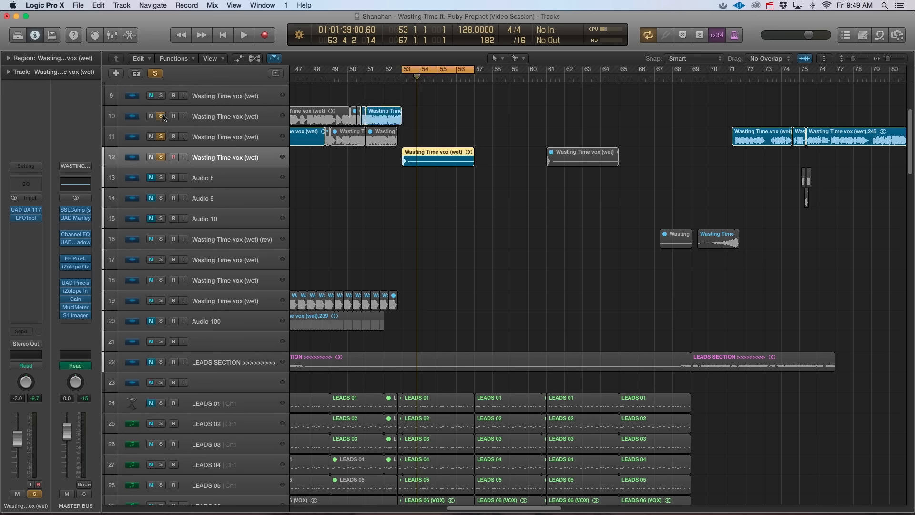
{"action": "left_click_drag", "start_coordinate": [404, 70], "coordinate": [387, 72]}
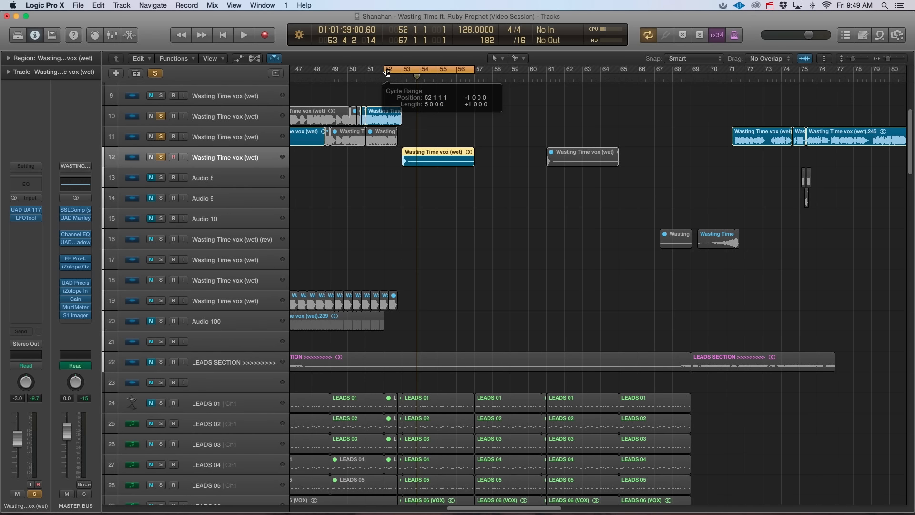
{"action": "key", "text": "space"}
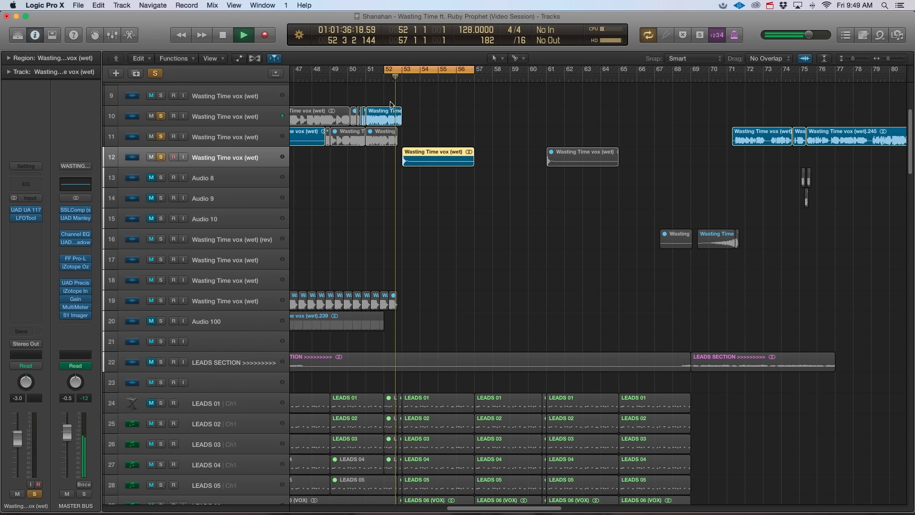
{"action": "key", "text": "space"}
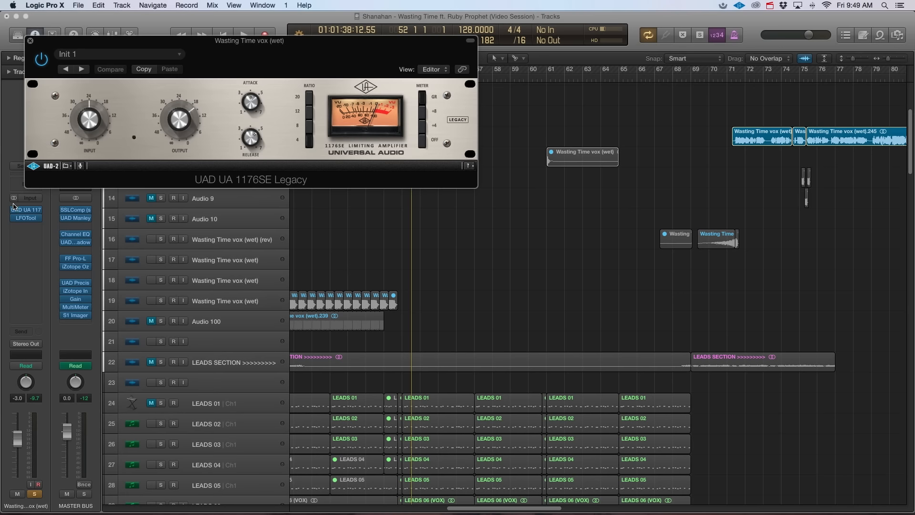
- Close the UAD 1176SE plug-in, turn off the solos on the vox tracks, and select vox track 10
{"action": "left_click", "coordinate": [30, 41]}
{"action": "scroll", "coordinate": [253, 194], "scroll_direction": "up", "scroll_amount": 5}
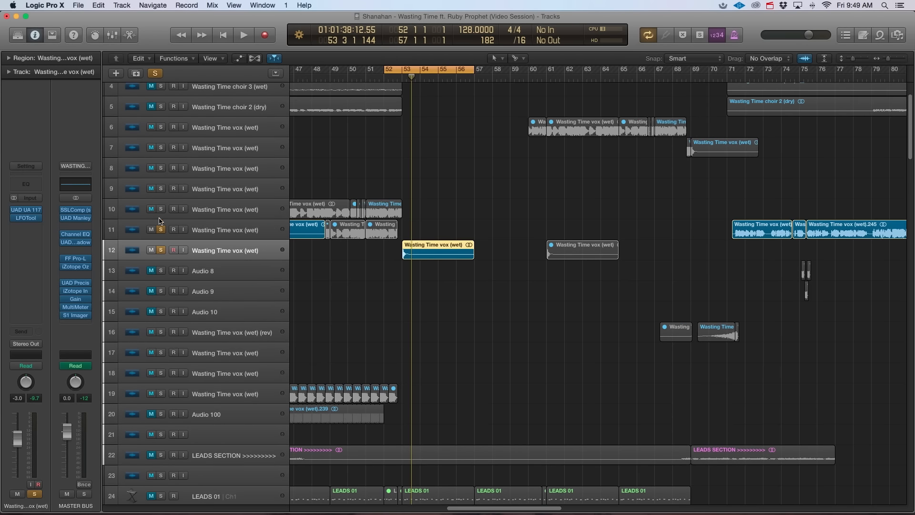
{"action": "left_click", "coordinate": [160, 229]}
{"action": "left_click", "coordinate": [160, 250]}
{"action": "scroll", "coordinate": [234, 252], "scroll_direction": "up", "scroll_amount": 3}
{"action": "left_click", "coordinate": [239, 272]}
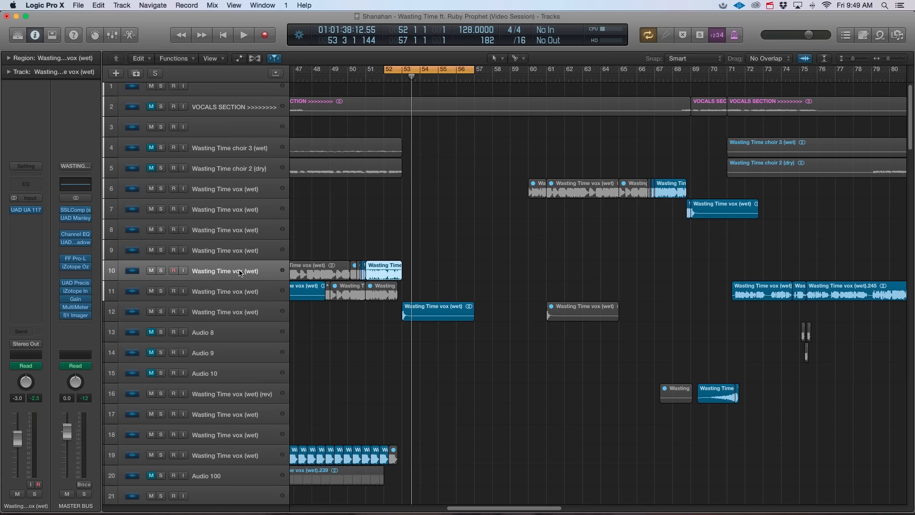
{"action": "scroll", "coordinate": [241, 277], "scroll_direction": "up", "scroll_amount": 1}
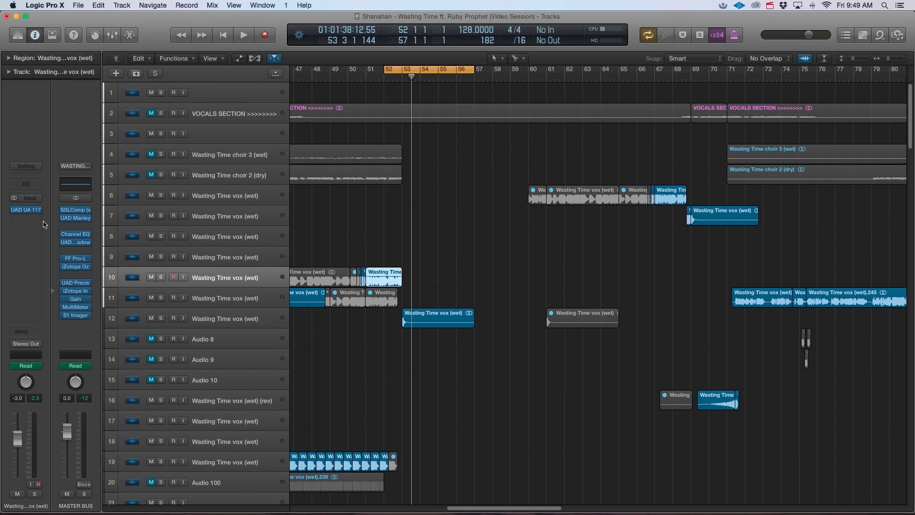
- Move the cycle to bars 49 to 52, unmute and solo the choir 3 (wet) and choir 2 (dry) tracks, and audition them
{"action": "left_click", "coordinate": [247, 156]}
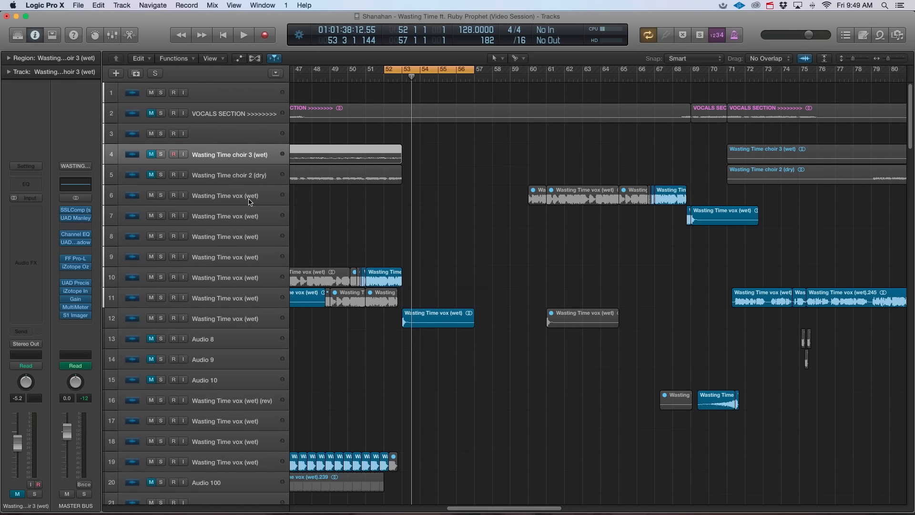
{"action": "left_click", "coordinate": [247, 177]}
{"action": "scroll", "coordinate": [358, 133], "scroll_direction": "left", "scroll_amount": 2}
{"action": "left_click_drag", "start_coordinate": [364, 71], "coordinate": [441, 71]}
{"action": "scroll", "coordinate": [333, 143], "scroll_direction": "left", "scroll_amount": 5}
{"action": "left_click", "coordinate": [152, 175]}
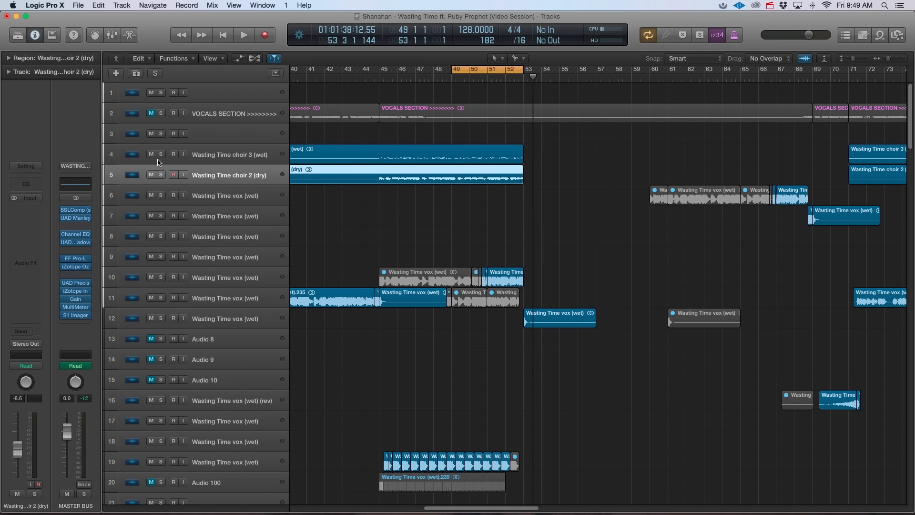
{"action": "left_click", "coordinate": [162, 175]}
{"action": "key", "text": "space"}
{"action": "left_click", "coordinate": [162, 175]}
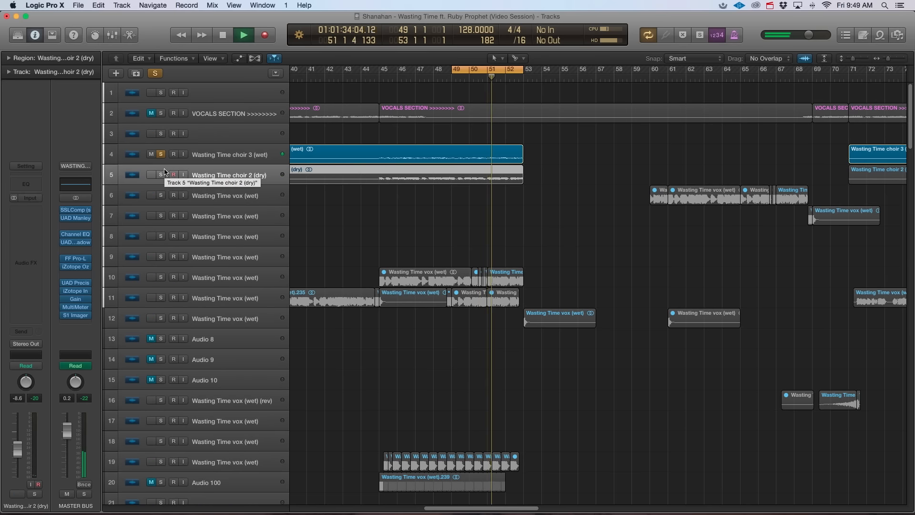
- Stop playback, clear the choir solo, and mute both the choir 3 (wet) and choir 2 (dry) tracks
{"action": "key", "text": "space"}
{"action": "left_click", "coordinate": [160, 155]}
{"action": "left_click", "coordinate": [151, 154]}
{"action": "left_click", "coordinate": [151, 175]}
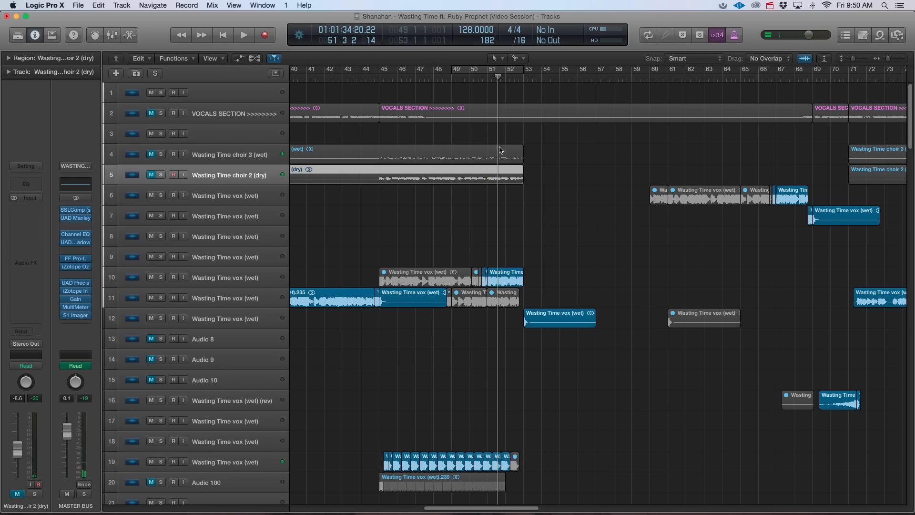
- Set the cycle range to bars 53 to 60 for the drop
{"action": "scroll", "coordinate": [493, 201], "scroll_direction": "down", "scroll_amount": 8}
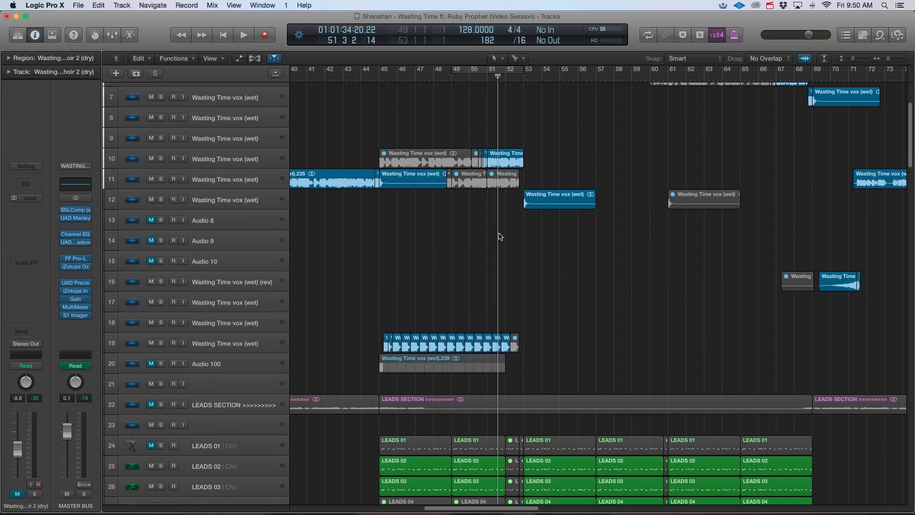
{"action": "scroll", "coordinate": [500, 266], "scroll_direction": "down", "scroll_amount": 5}
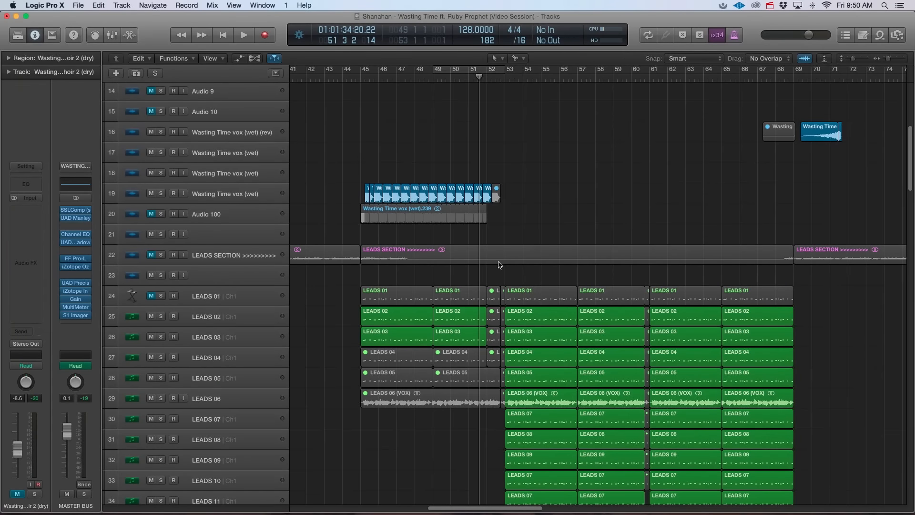
{"action": "scroll", "coordinate": [499, 265], "scroll_direction": "down", "scroll_amount": 7}
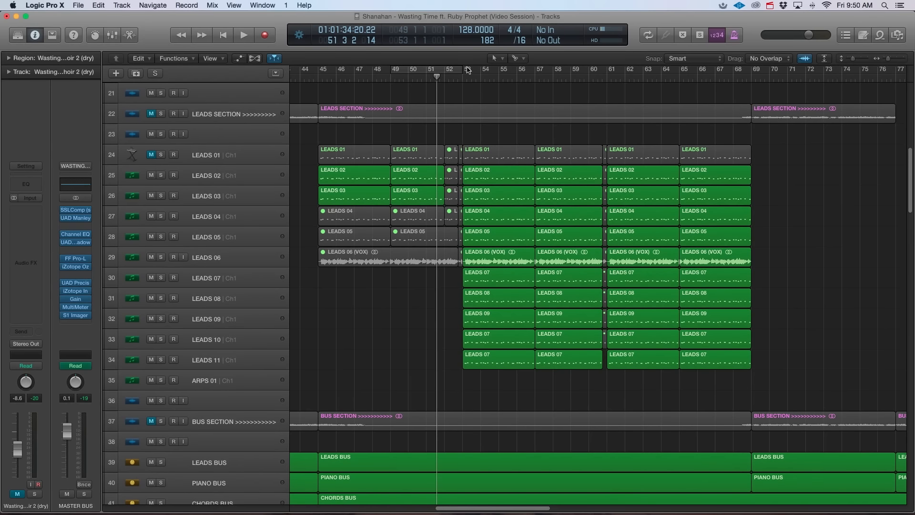
{"action": "left_click_drag", "start_coordinate": [464, 72], "coordinate": [606, 72]}
- Select the LEADS BUS track, look through the bass, instrument and percussion sections, and turn off the cycle
{"action": "scroll", "coordinate": [579, 272], "scroll_direction": "down", "scroll_amount": 6}
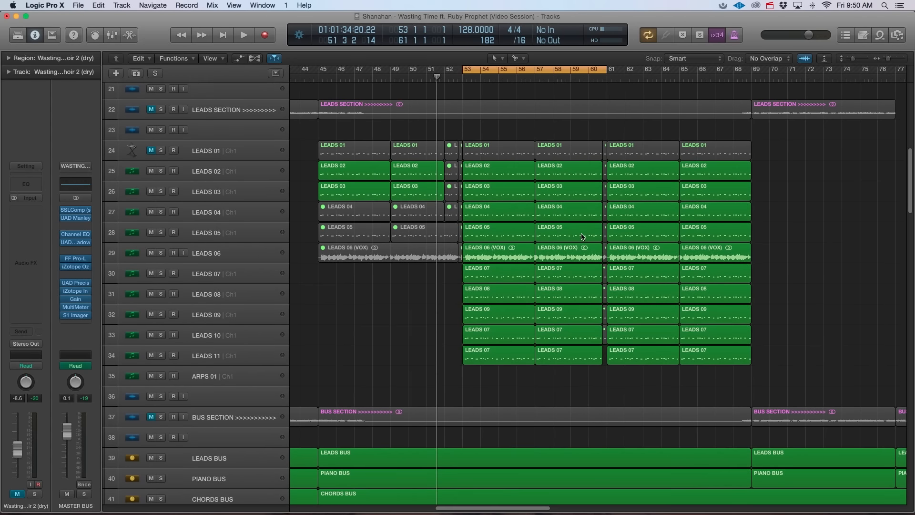
{"action": "scroll", "coordinate": [579, 272], "scroll_direction": "down", "scroll_amount": 8}
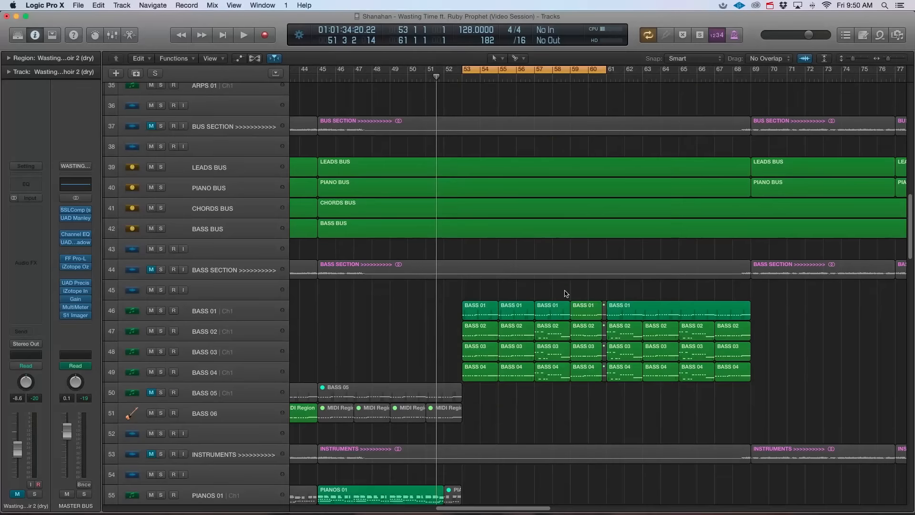
{"action": "scroll", "coordinate": [322, 204], "scroll_direction": "down", "scroll_amount": 1}
{"action": "left_click", "coordinate": [244, 165]}
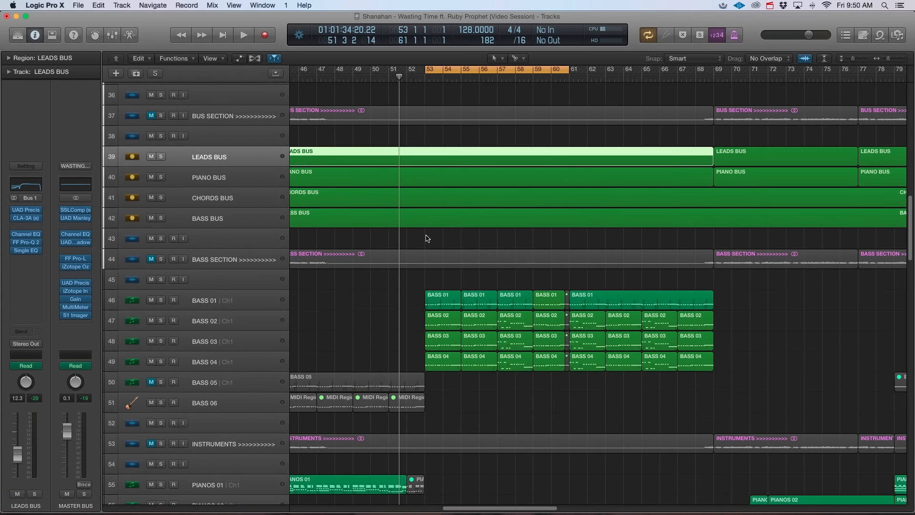
{"action": "scroll", "coordinate": [506, 331], "scroll_direction": "down", "scroll_amount": 14}
{"action": "scroll", "coordinate": [506, 331], "scroll_direction": "down", "scroll_amount": 12}
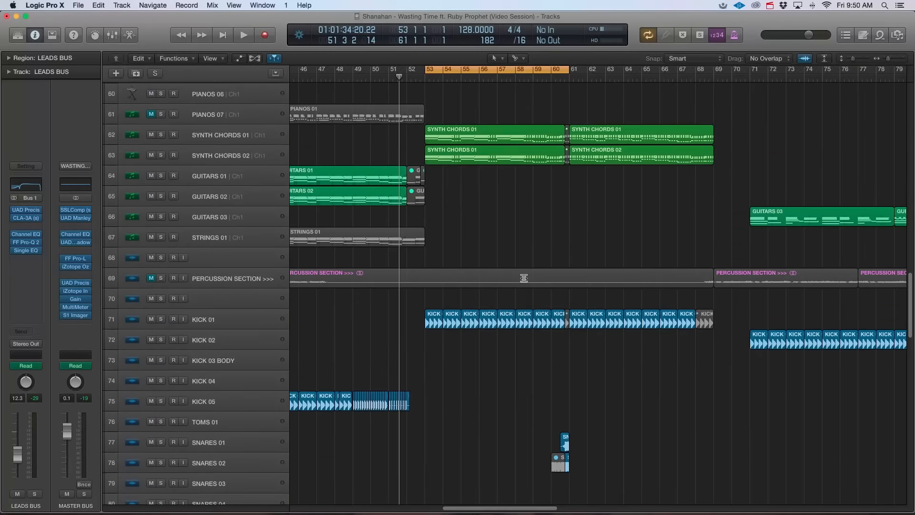
{"action": "left_click", "coordinate": [521, 72]}
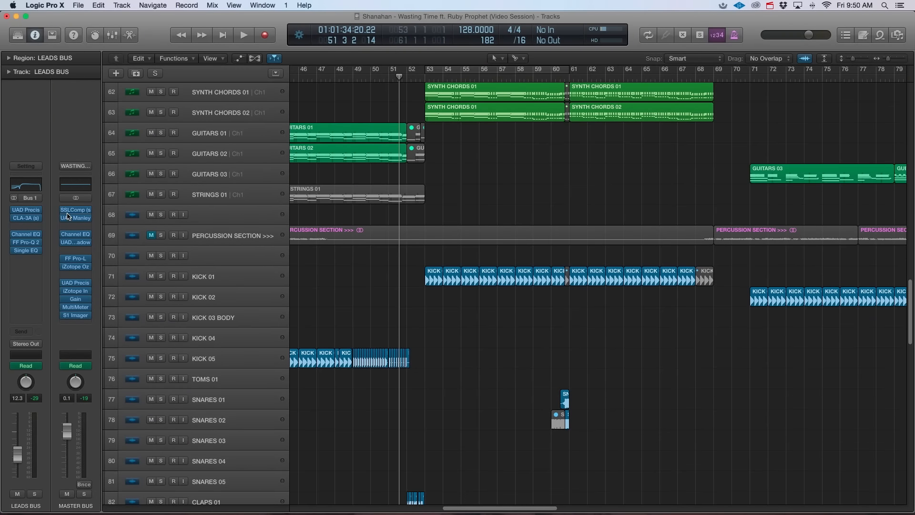
{"action": "scroll", "coordinate": [333, 282], "scroll_direction": "up", "scroll_amount": 2}
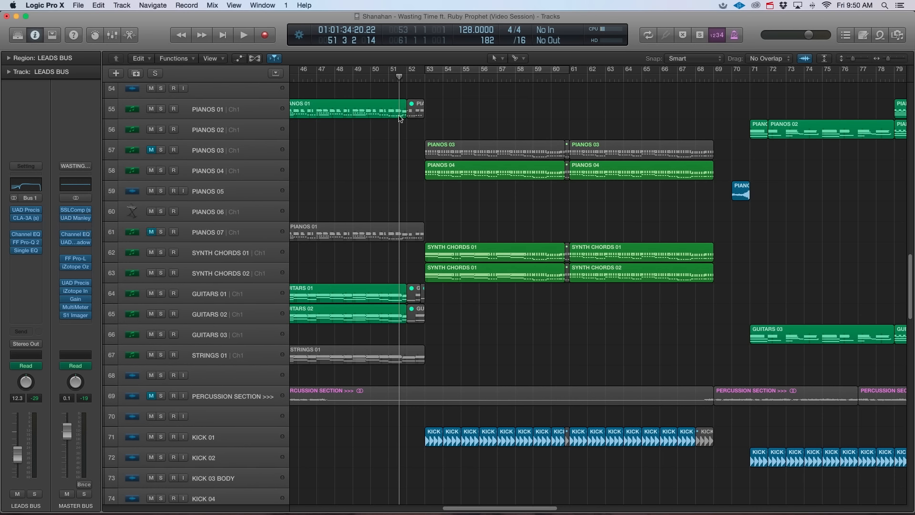
- Turn on the drop's cycle, audition it with the master bus's UAD Shadow Hills Mastering Compressor open, and close the plug-in
{"action": "left_click", "coordinate": [463, 69]}
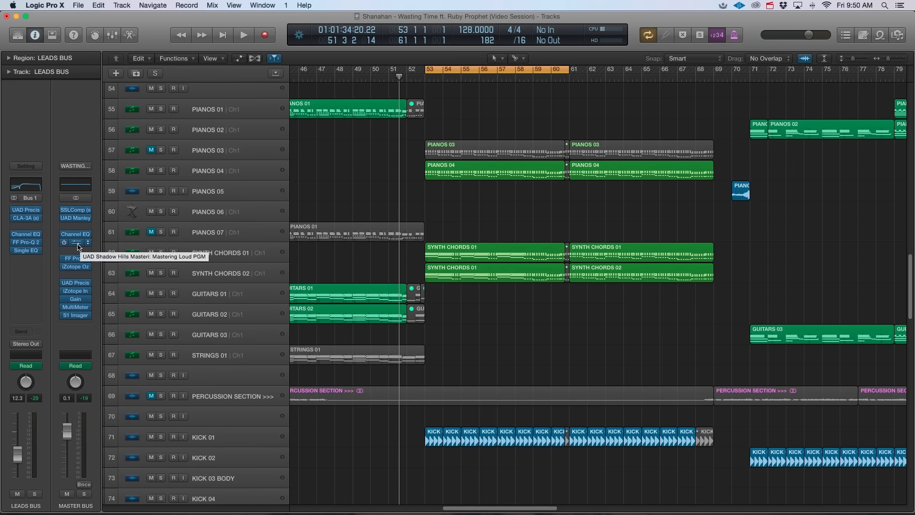
{"action": "key", "text": "v"}
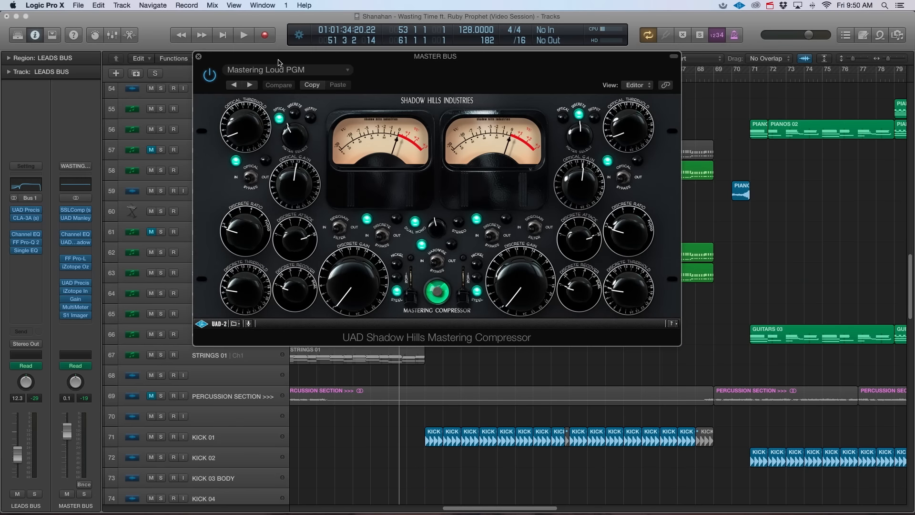
{"action": "left_click_drag", "start_coordinate": [279, 62], "coordinate": [400, 75]}
{"action": "key", "text": "space"}
{"action": "mouse_move", "coordinate": [66, 246]}
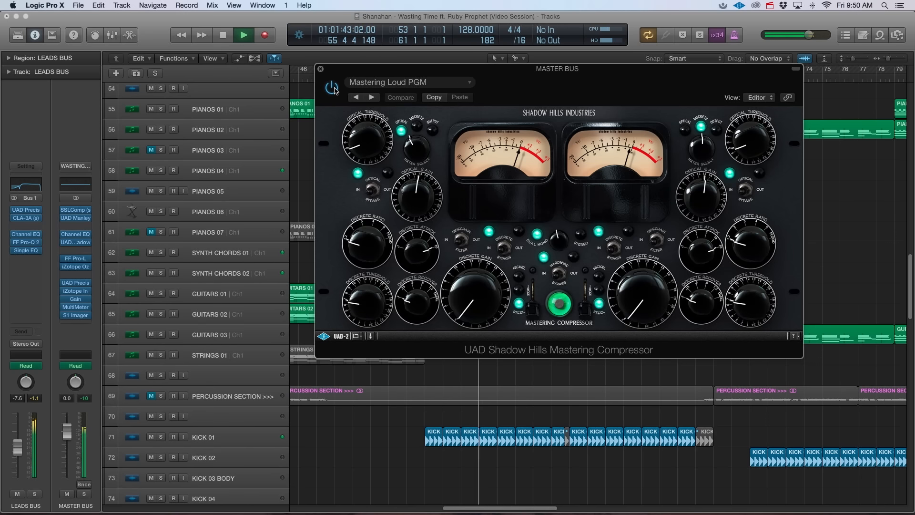
{"action": "key", "text": "space"}
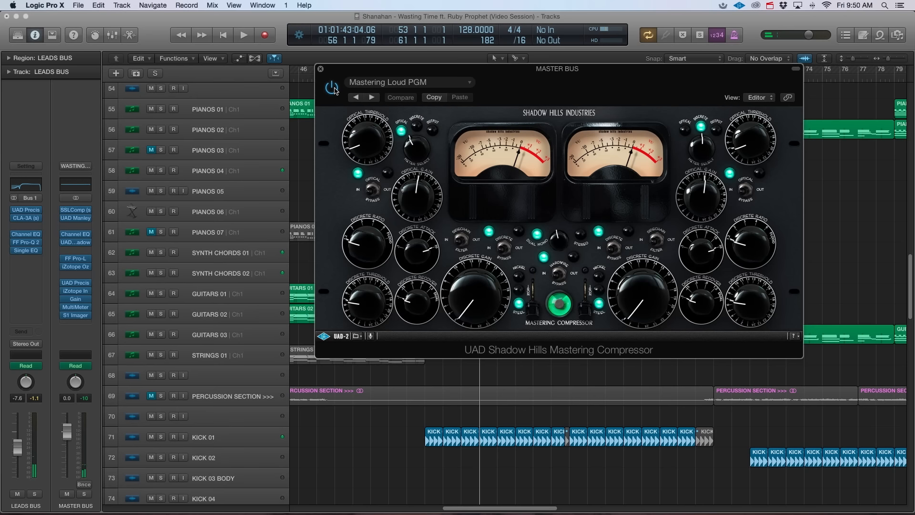
{"action": "left_click", "coordinate": [321, 68]}
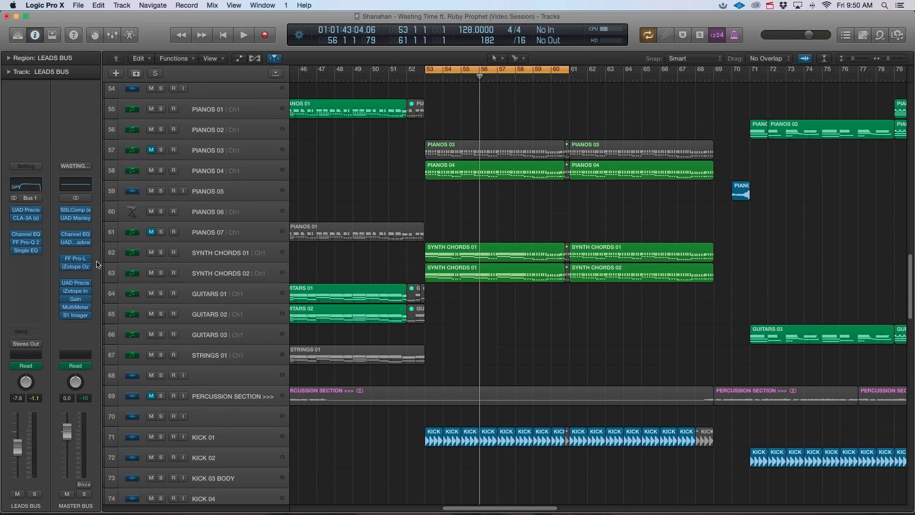
- Open the FF Pro-L limiter on the master bus, set its gain to +3.64 dB during playback, and close it
{"action": "left_click", "coordinate": [79, 259]}
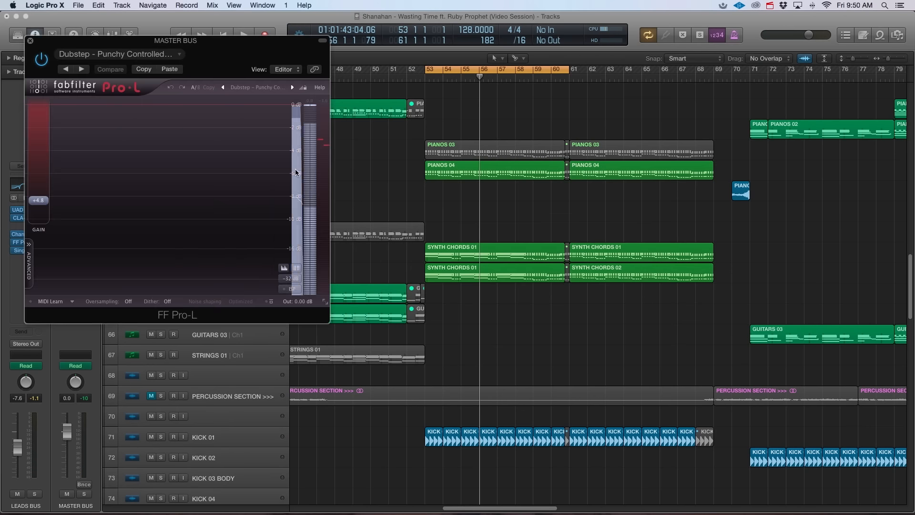
{"action": "left_click_drag", "start_coordinate": [263, 50], "coordinate": [681, 143]}
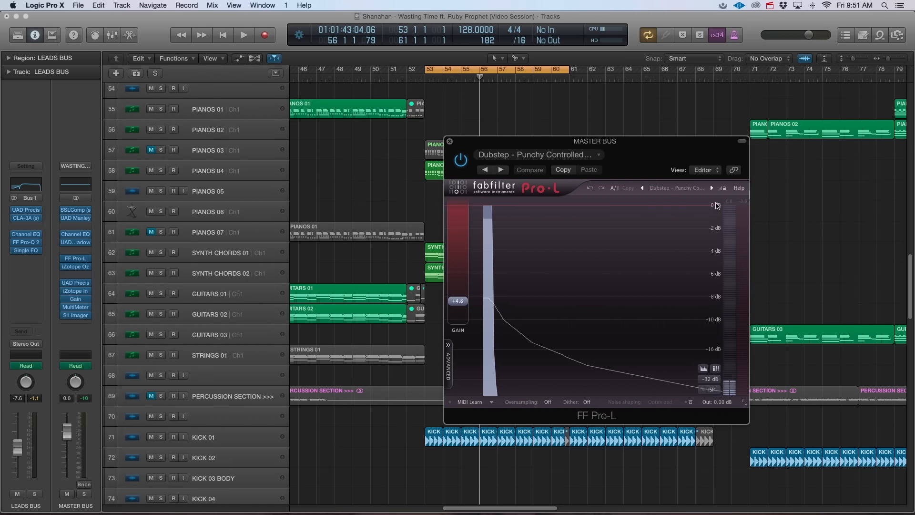
{"action": "key", "text": "space"}
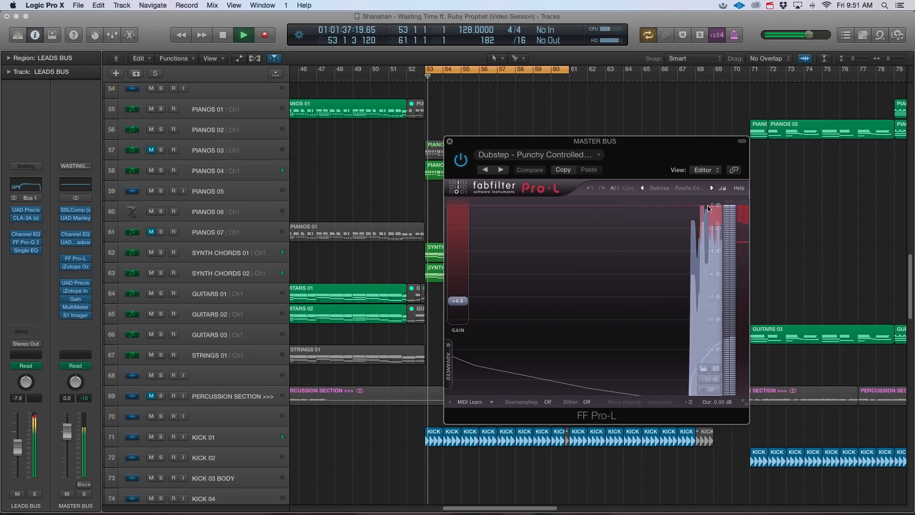
{"action": "mouse_move", "coordinate": [464, 302]}
{"action": "left_click_drag", "start_coordinate": [464, 302], "coordinate": [464, 307]}
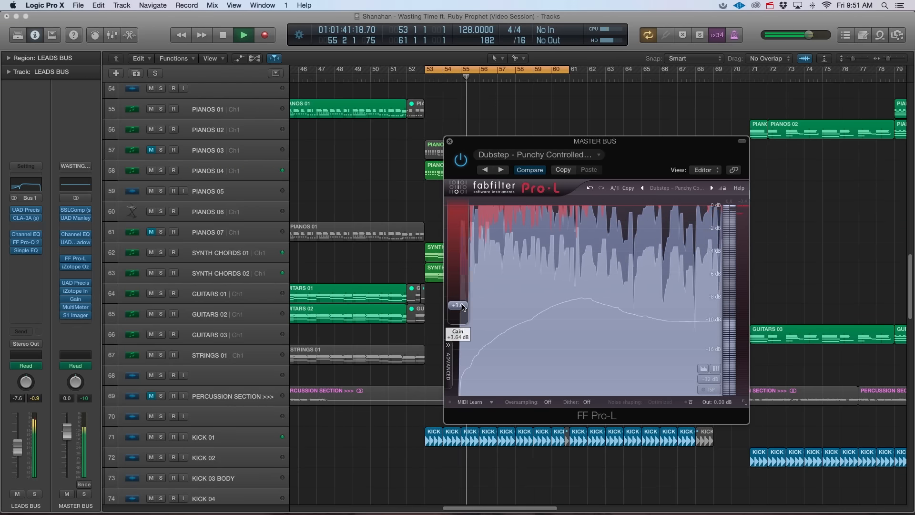
{"action": "key", "text": "space"}
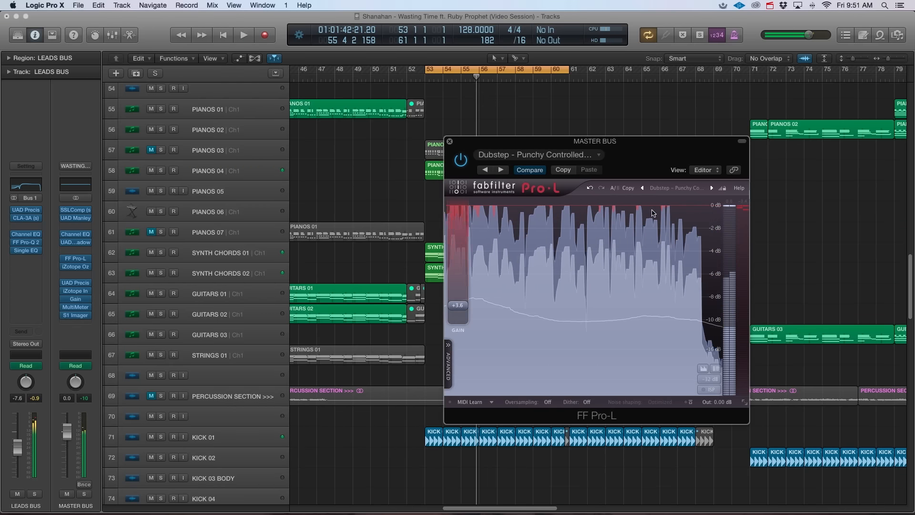
{"action": "left_click", "coordinate": [450, 142]}
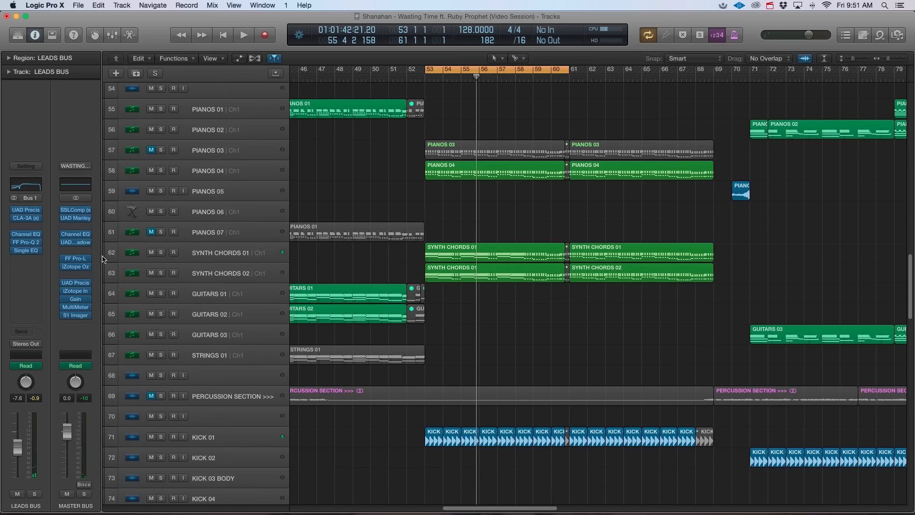
- Open the UAD Precision Maximizer on the master bus and compare the drop with the plug-in bypassed and active
{"action": "double_click", "coordinate": [79, 284]}
{"action": "left_click_drag", "start_coordinate": [212, 64], "coordinate": [492, 151]}
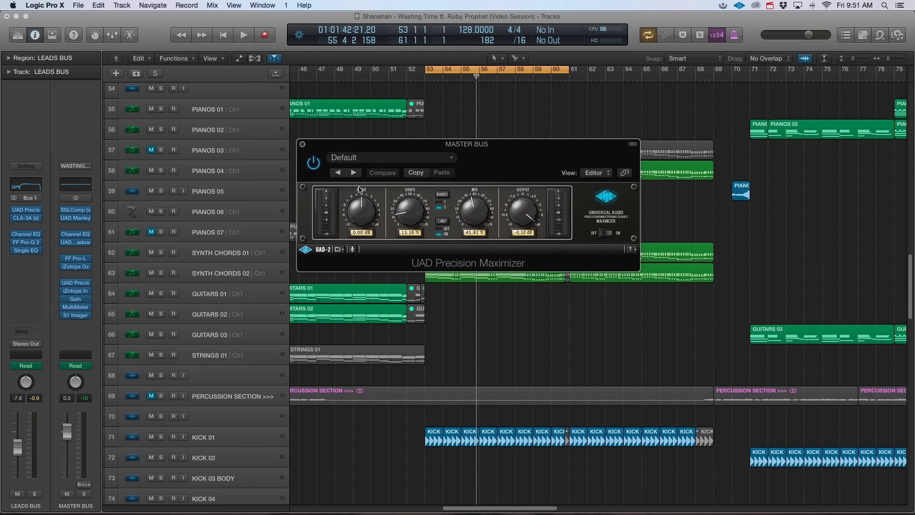
{"action": "key", "text": "space"}
{"action": "left_click", "coordinate": [314, 163]}
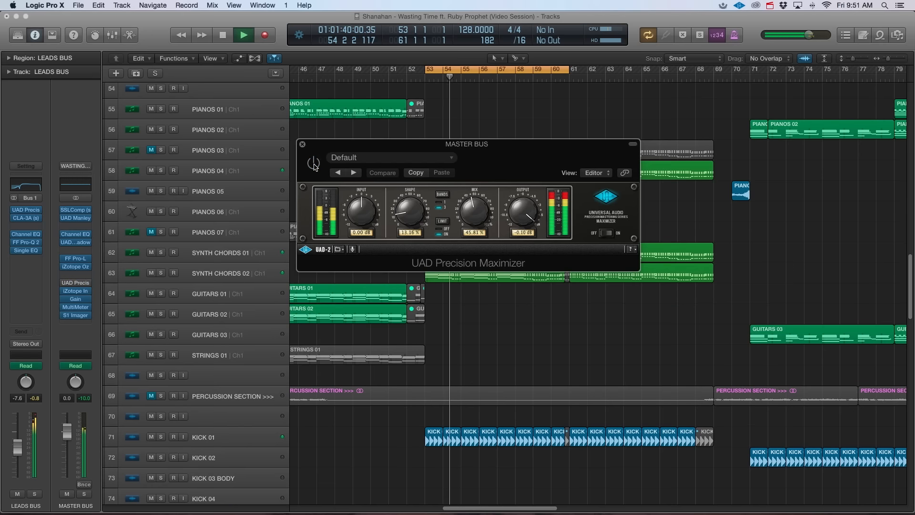
{"action": "left_click", "coordinate": [314, 163]}
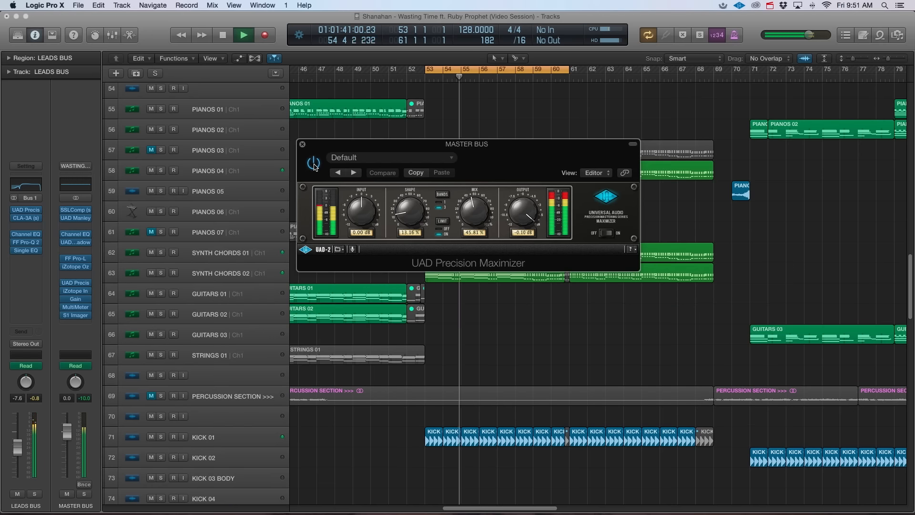
- Check the master bus levels in the MultiMeter during playback, and close both it and the Precision Maximizer
{"action": "left_click", "coordinate": [71, 307]}
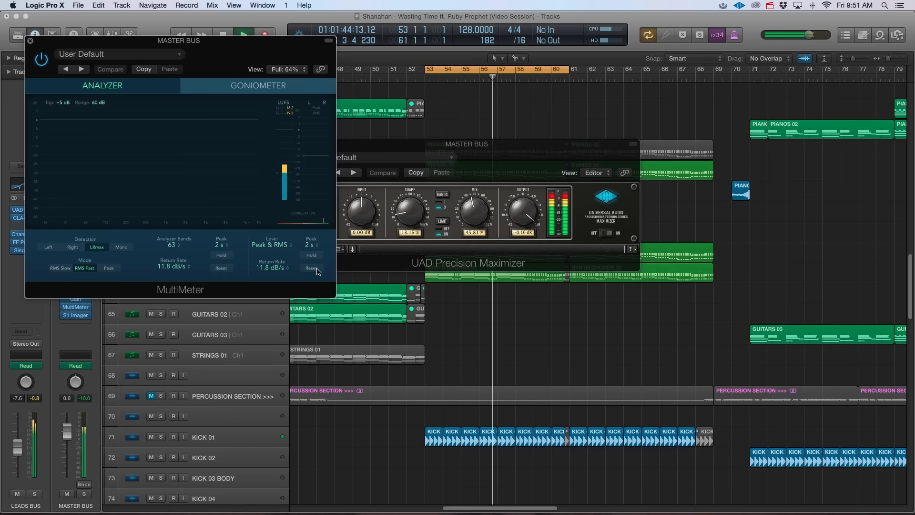
{"action": "left_click", "coordinate": [29, 42]}
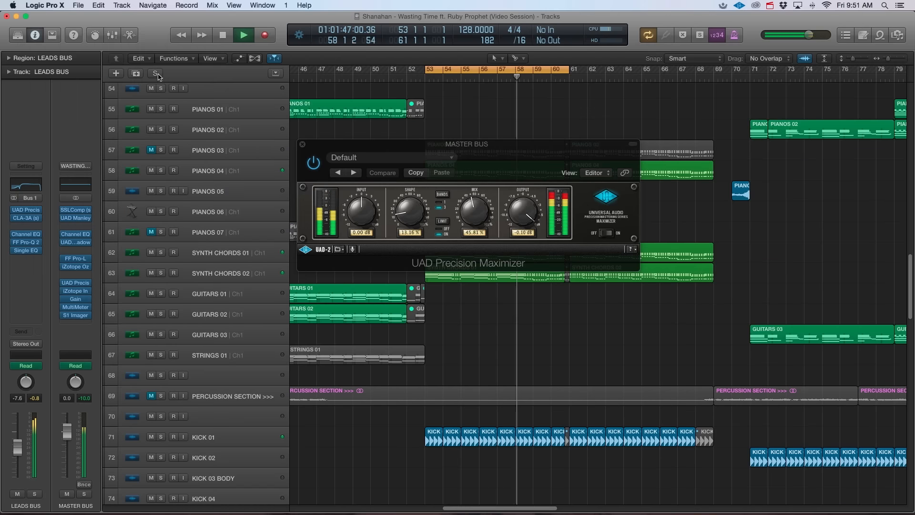
{"action": "left_click", "coordinate": [303, 145]}
- View the SSLComp settings with the Squash preset on the master bus and close the plug-in
{"action": "left_click", "coordinate": [73, 212]}
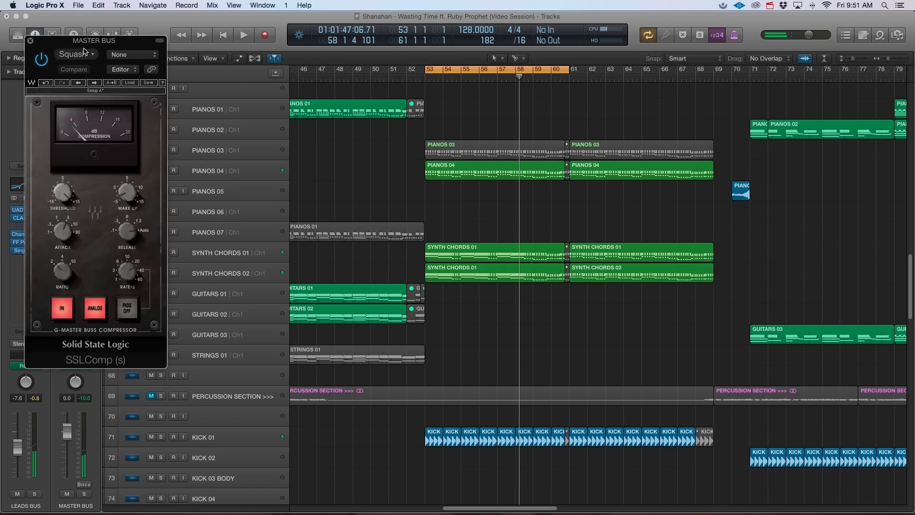
{"action": "left_click_drag", "start_coordinate": [82, 41], "coordinate": [304, 56]}
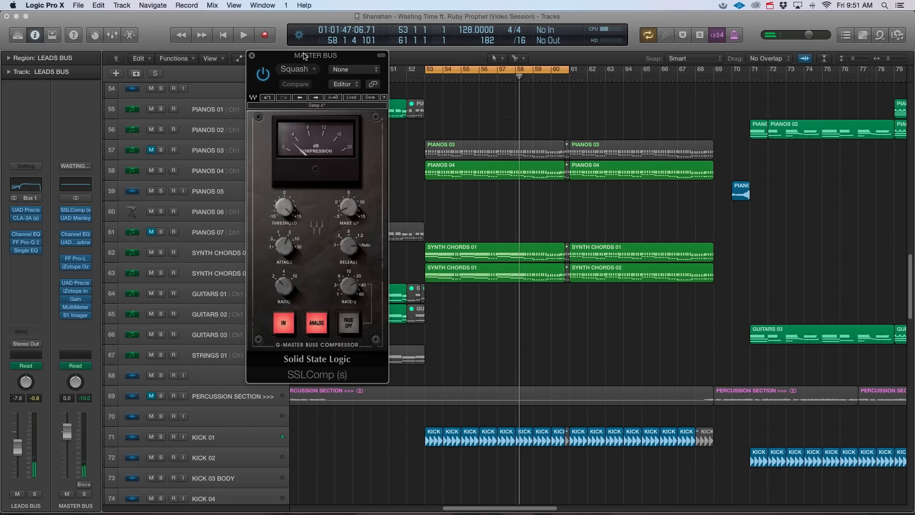
{"action": "left_click", "coordinate": [252, 56]}
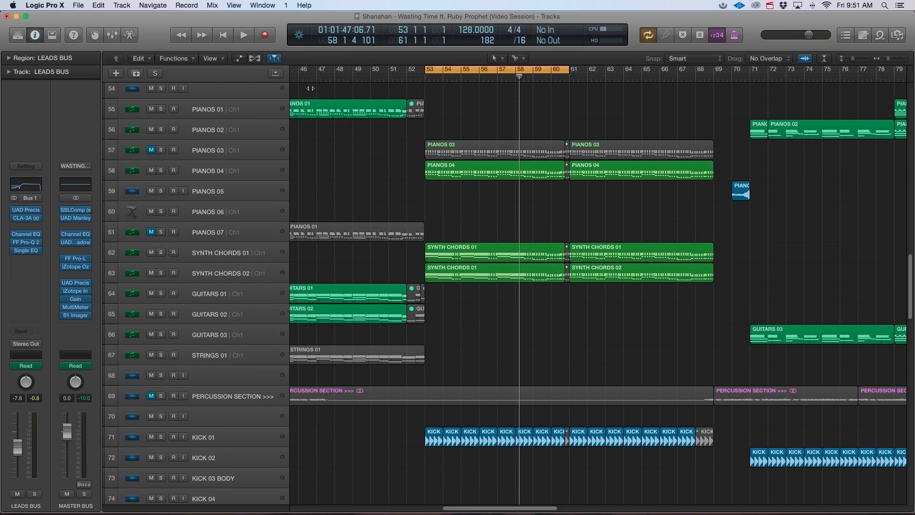
- Turn off the cycle over the drop and move the playhead back to bar 44
{"action": "scroll", "coordinate": [355, 233], "scroll_direction": "up", "scroll_amount": 10}
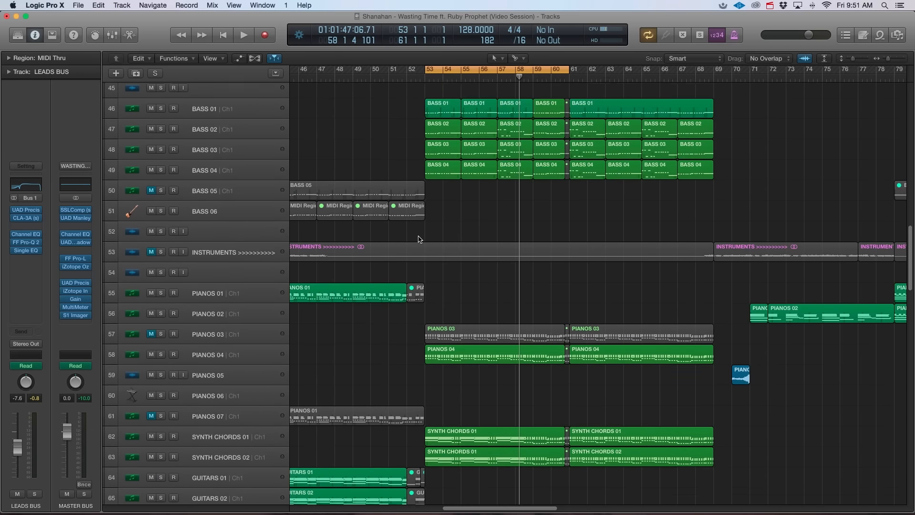
{"action": "scroll", "coordinate": [430, 256], "scroll_direction": "up", "scroll_amount": 3}
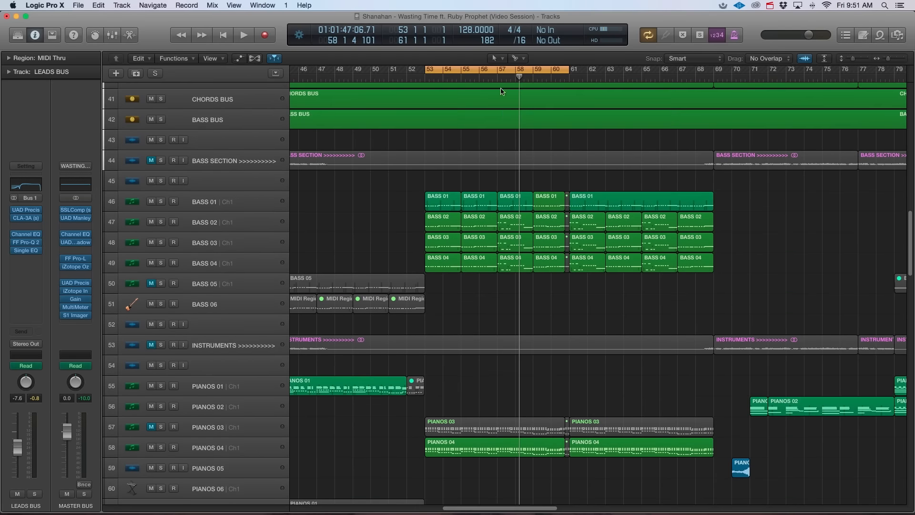
{"action": "key", "text": "c"}
{"action": "scroll", "coordinate": [458, 143], "scroll_direction": "up", "scroll_amount": 2}
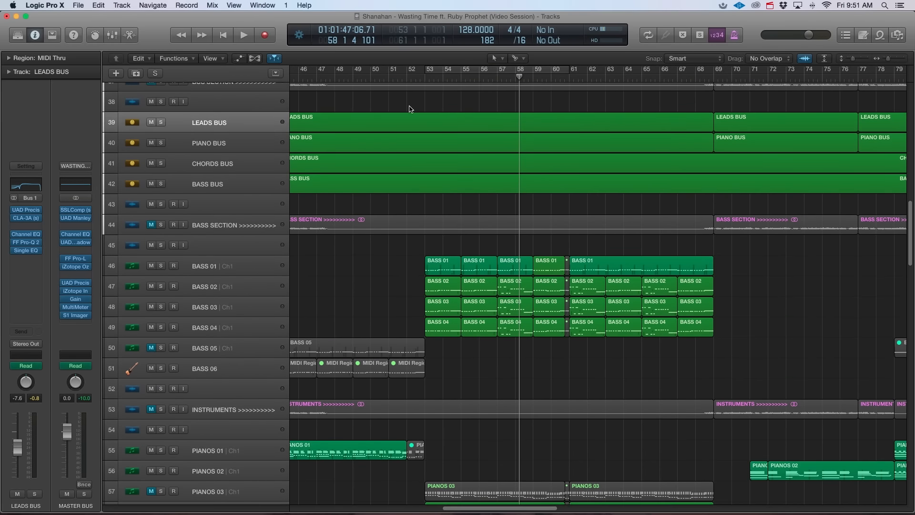
{"action": "left_click", "coordinate": [319, 79]}
{"action": "scroll", "coordinate": [338, 124], "scroll_direction": "left", "scroll_amount": 5}
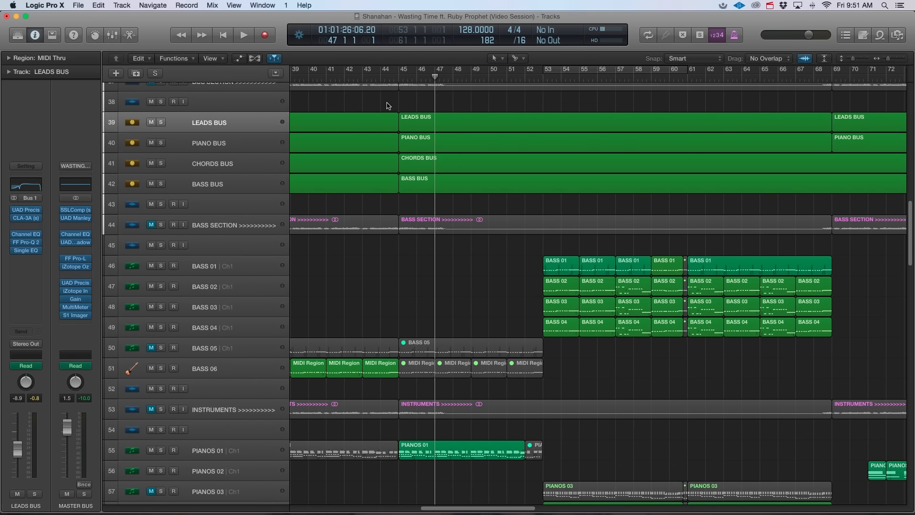
{"action": "left_click", "coordinate": [388, 80]}
- Set the cycle range to bars 45 through 48 and select the GUITARS 01 and GUITARS 02 tracks in turn
{"action": "scroll", "coordinate": [402, 200], "scroll_direction": "down", "scroll_amount": 5}
{"action": "scroll", "coordinate": [402, 200], "scroll_direction": "down", "scroll_amount": 15}
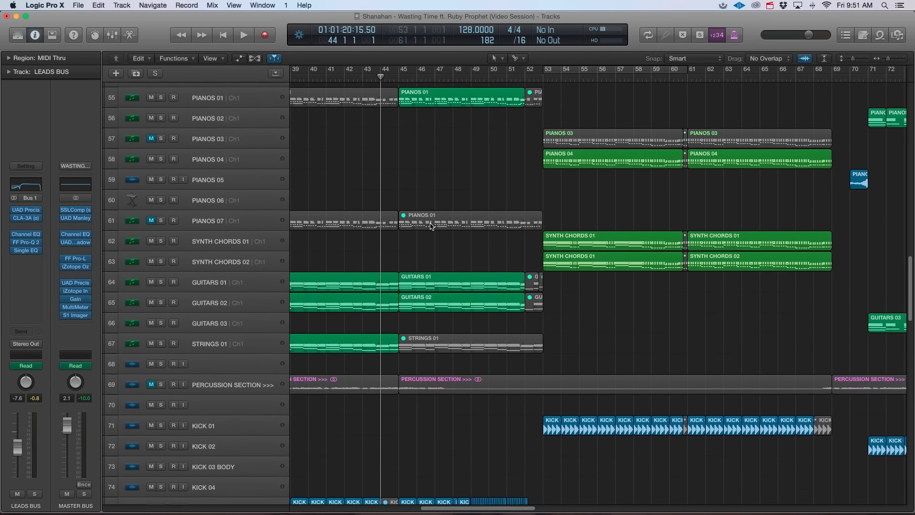
{"action": "left_click", "coordinate": [212, 239]}
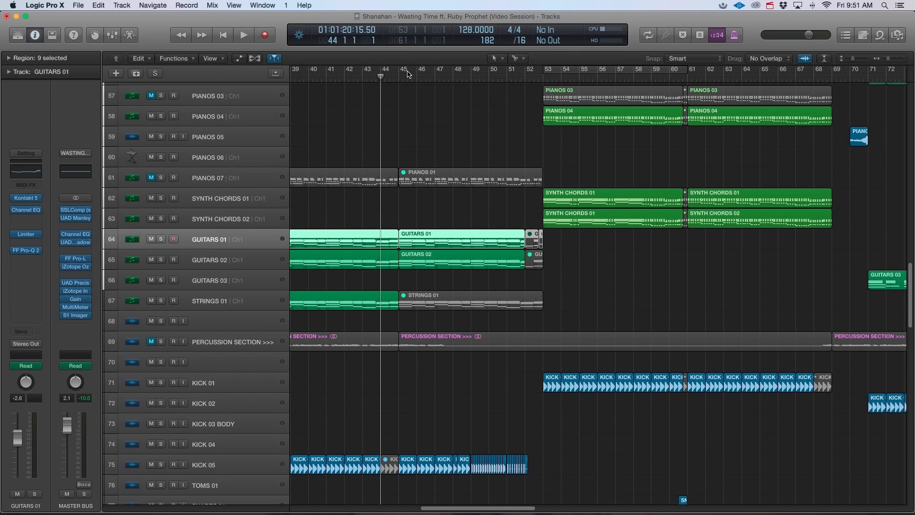
{"action": "left_click_drag", "start_coordinate": [408, 74], "coordinate": [470, 75]}
{"action": "scroll", "coordinate": [301, 246], "scroll_direction": "down", "scroll_amount": 1}
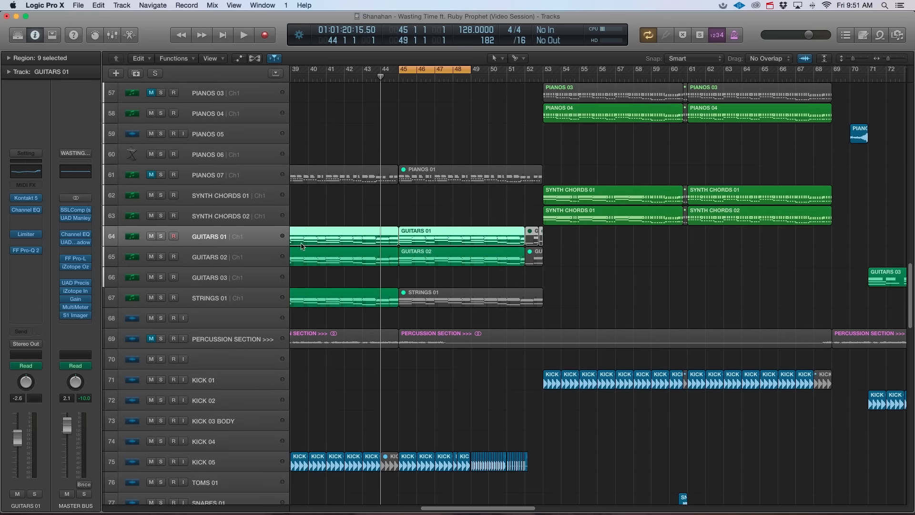
{"action": "left_click", "coordinate": [243, 257]}
{"action": "left_click", "coordinate": [219, 236]}
{"action": "left_click", "coordinate": [245, 261]}
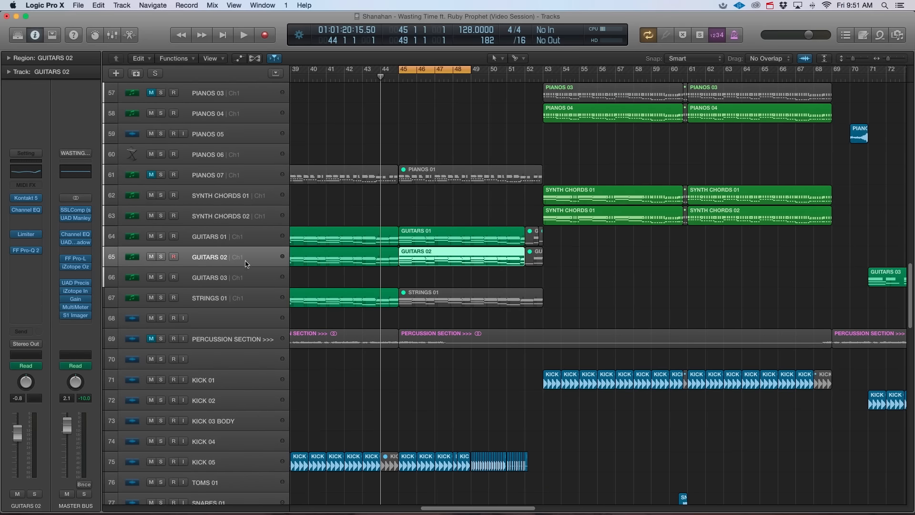
{"action": "scroll", "coordinate": [444, 277], "scroll_direction": "left", "scroll_amount": 5}
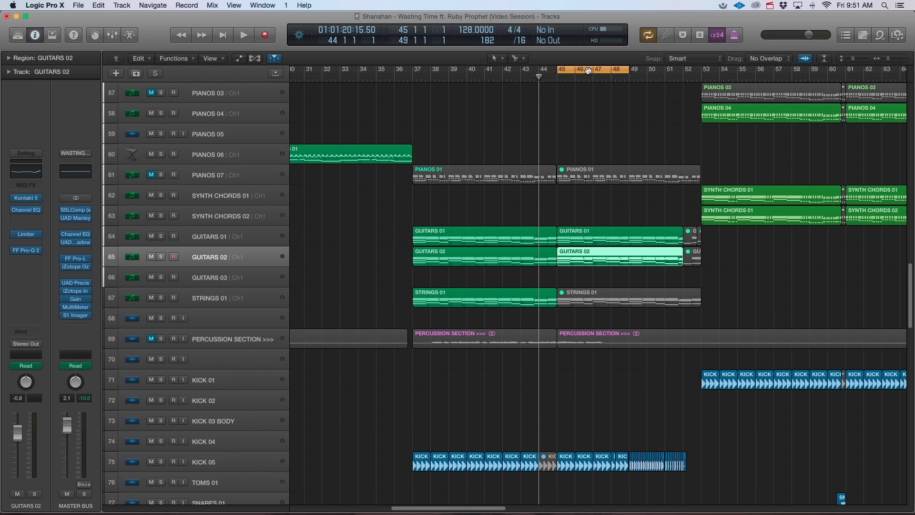
- Replace the current cycle range with one from bar 29 to bar 37 over the PIANOS 01 and PIANOS 02 regions
{"action": "left_click", "coordinate": [588, 70]}
{"action": "scroll", "coordinate": [408, 138], "scroll_direction": "left", "scroll_amount": 7}
{"action": "scroll", "coordinate": [629, 237], "scroll_direction": "up", "scroll_amount": 5}
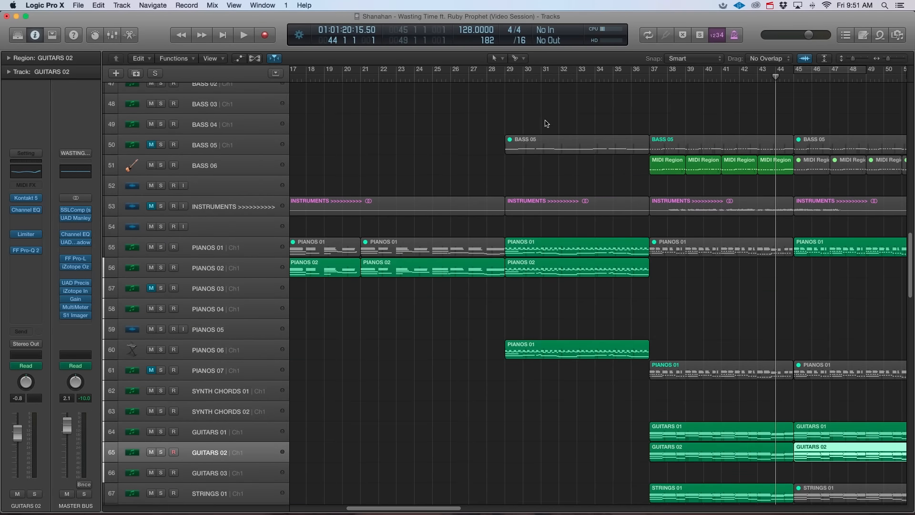
{"action": "left_click_drag", "start_coordinate": [515, 72], "coordinate": [650, 73]}
{"action": "scroll", "coordinate": [620, 215], "scroll_direction": "up", "scroll_amount": 3}
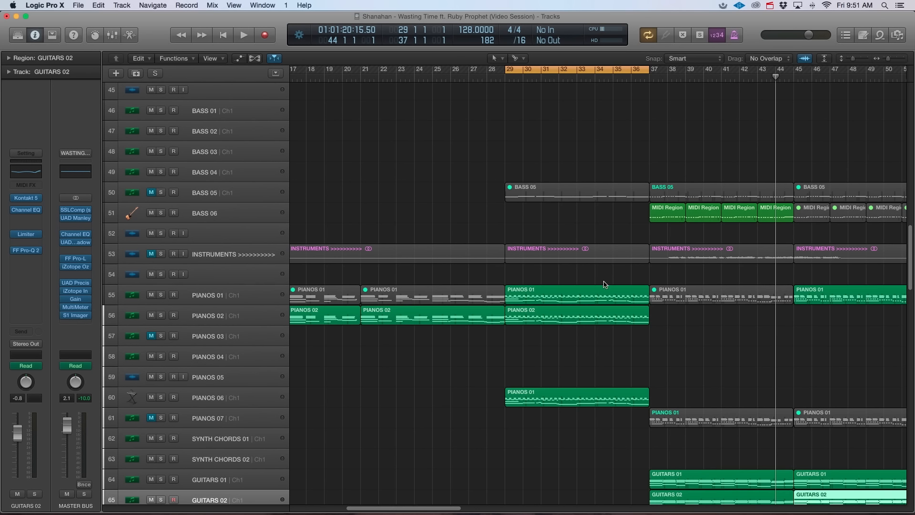
- Select the PIANOS 01 track, start playback of the cycled section, and solo and select PIANOS 02
{"action": "left_click_drag", "start_coordinate": [604, 281], "coordinate": [580, 340]}
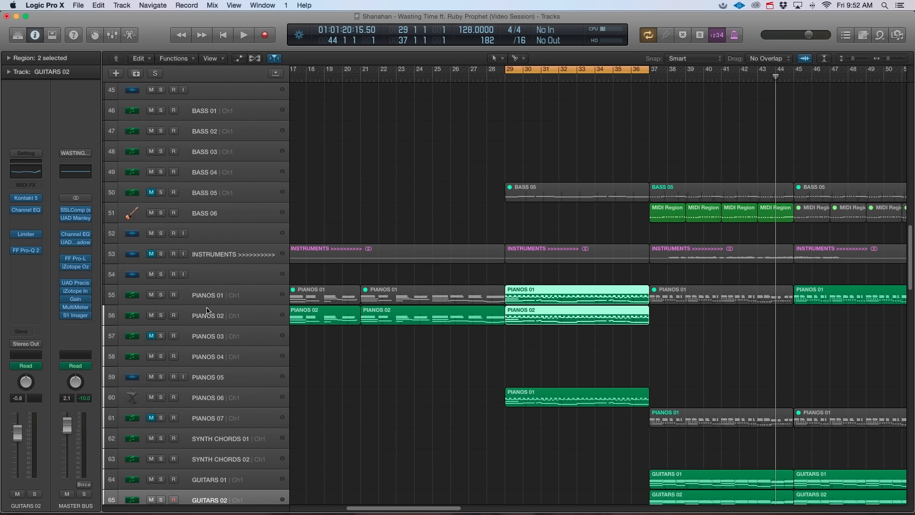
{"action": "left_click", "coordinate": [175, 303]}
{"action": "key", "text": "space"}
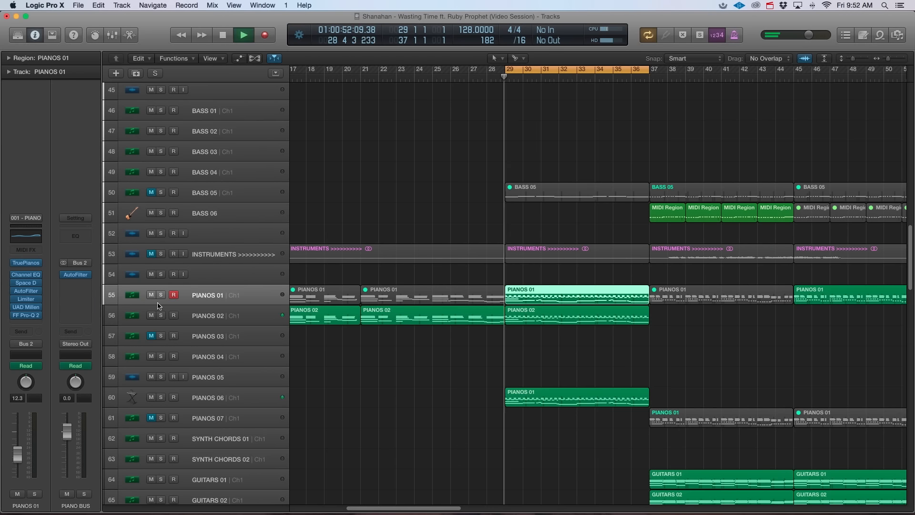
{"action": "left_click", "coordinate": [161, 315]}
{"action": "left_click", "coordinate": [192, 316]}
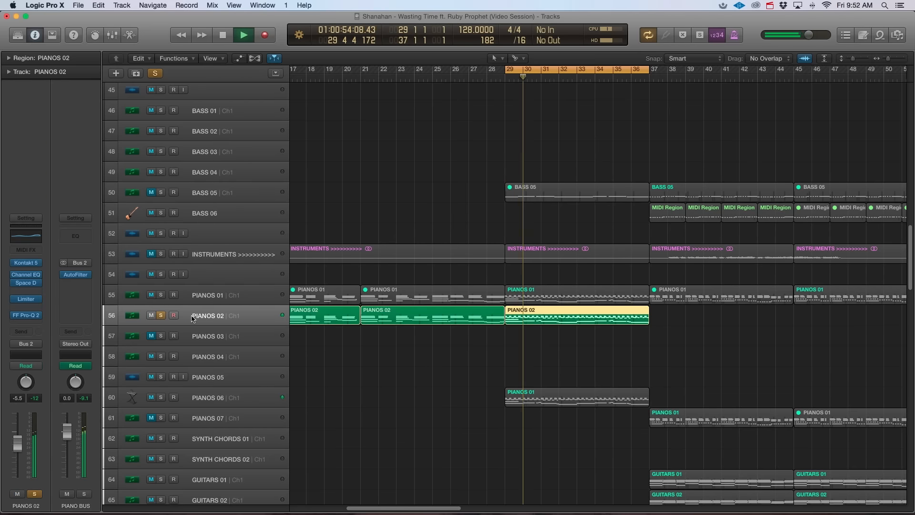
- Examine the upper chord notes of the bar 29 PIANOS 02 region in the Piano Roll without the controller area, and close the editor
{"action": "double_click", "coordinate": [562, 324]}
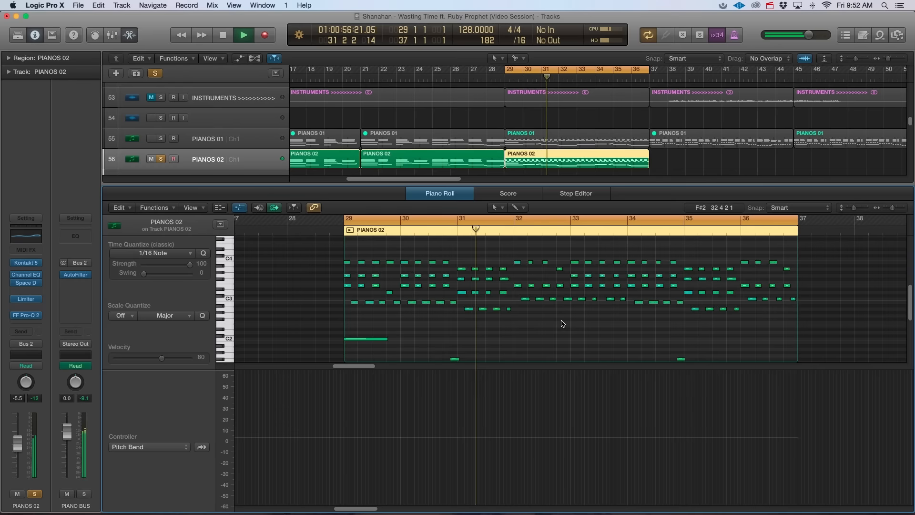
{"action": "left_click", "coordinate": [245, 210]}
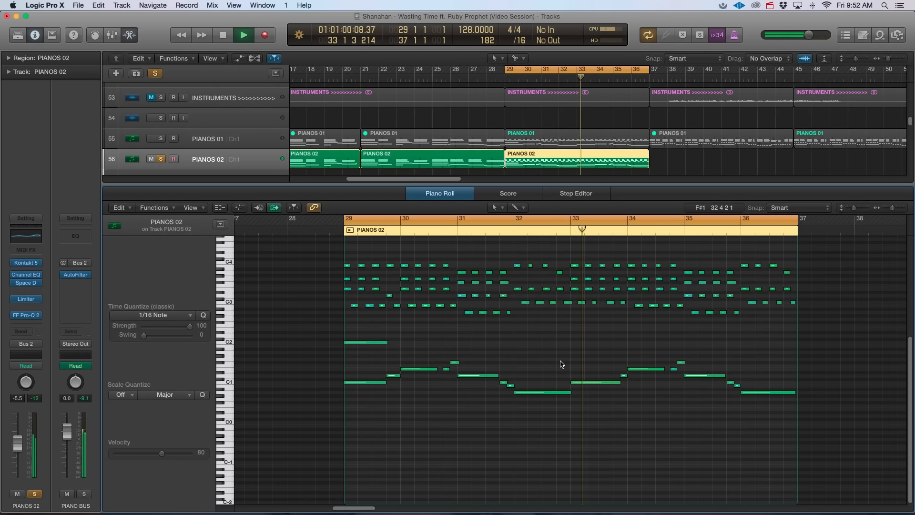
{"action": "key", "text": "space"}
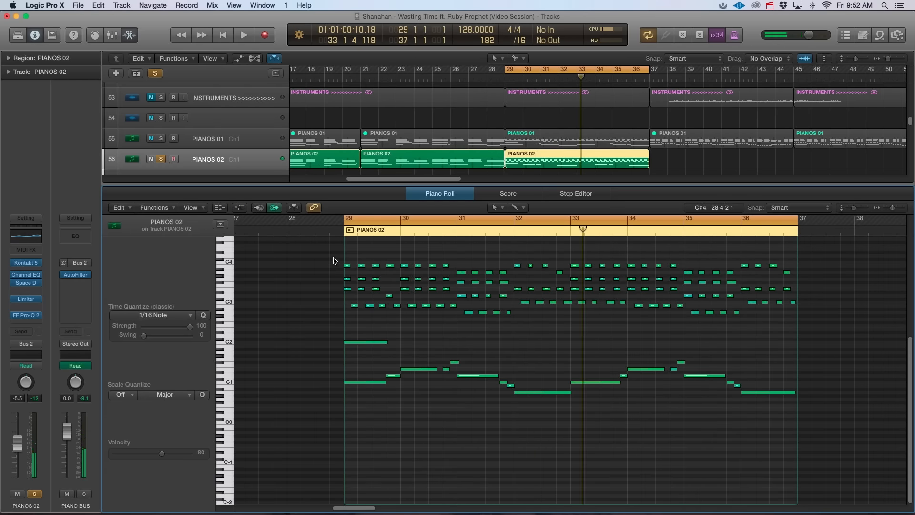
{"action": "left_click_drag", "start_coordinate": [333, 258], "coordinate": [780, 280]}
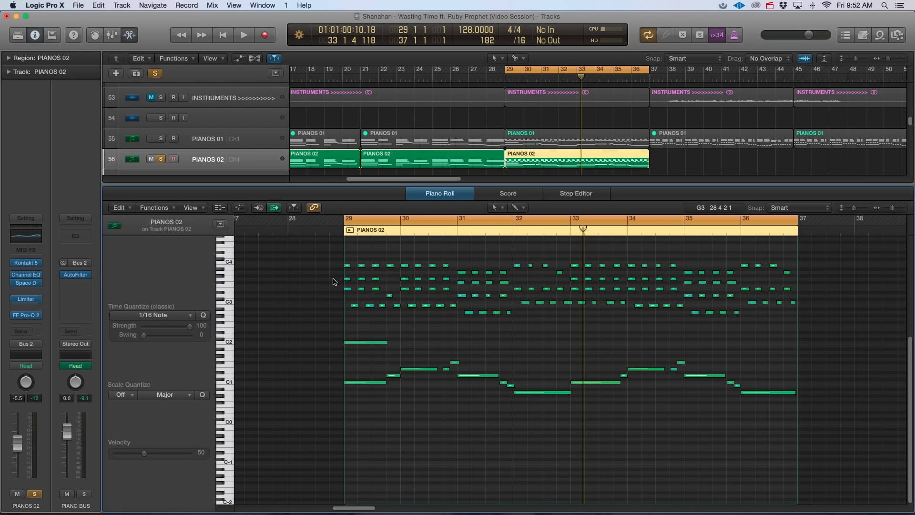
{"action": "left_click_drag", "start_coordinate": [326, 258], "coordinate": [411, 318]}
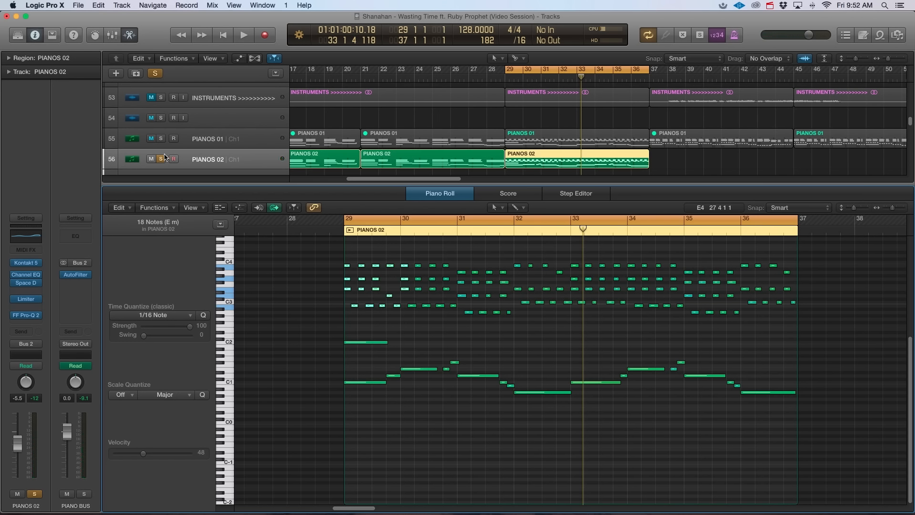
{"action": "left_click", "coordinate": [129, 36]}
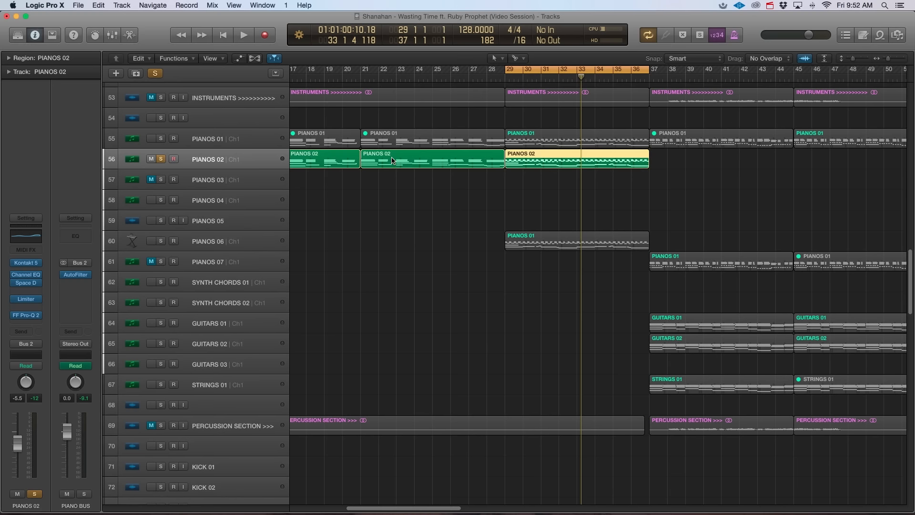
- Play the cycled section, unsolo PIANOS 02, and audition the PIANOS 06 track in solo before restoring the full mix
{"action": "key", "text": "space"}
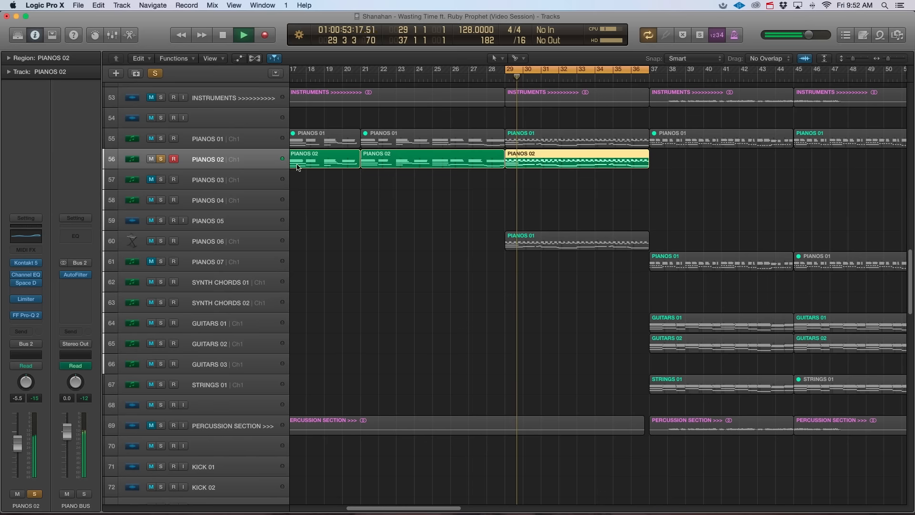
{"action": "key", "text": "s"}
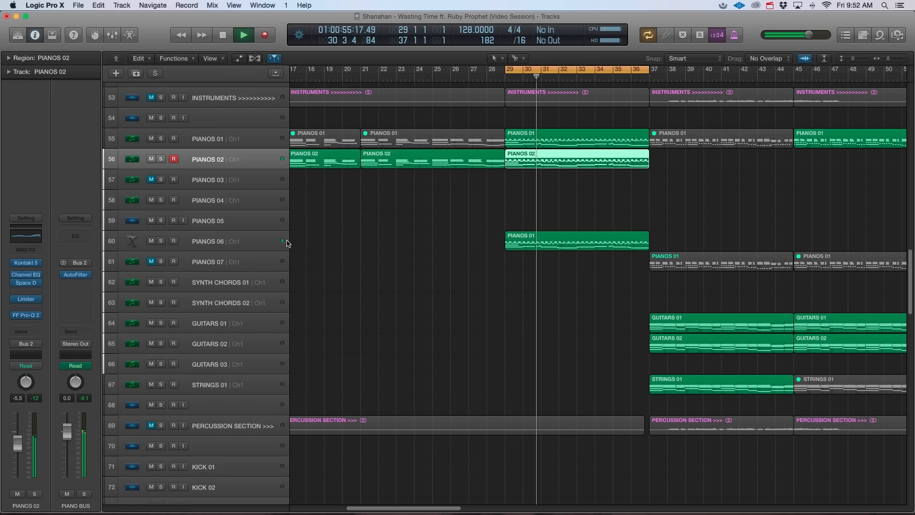
{"action": "left_click", "coordinate": [229, 244]}
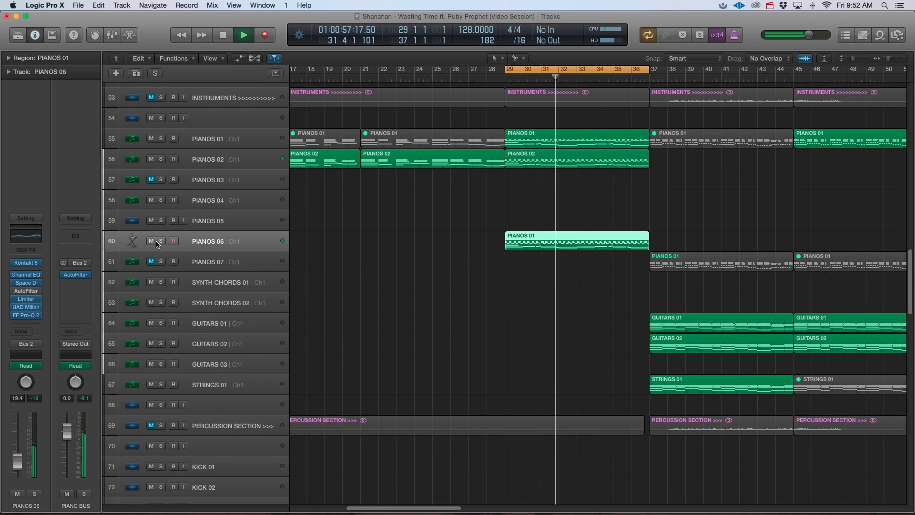
{"action": "left_click", "coordinate": [159, 242]}
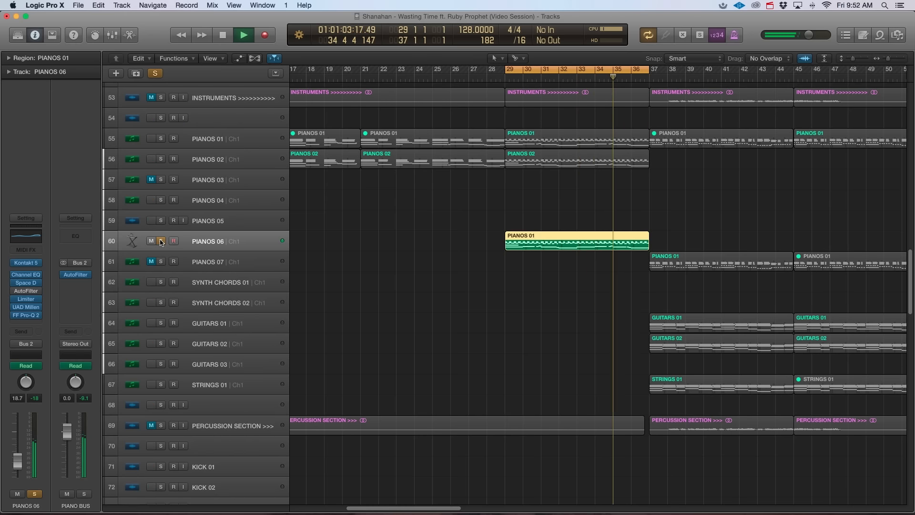
{"action": "key", "text": "space"}
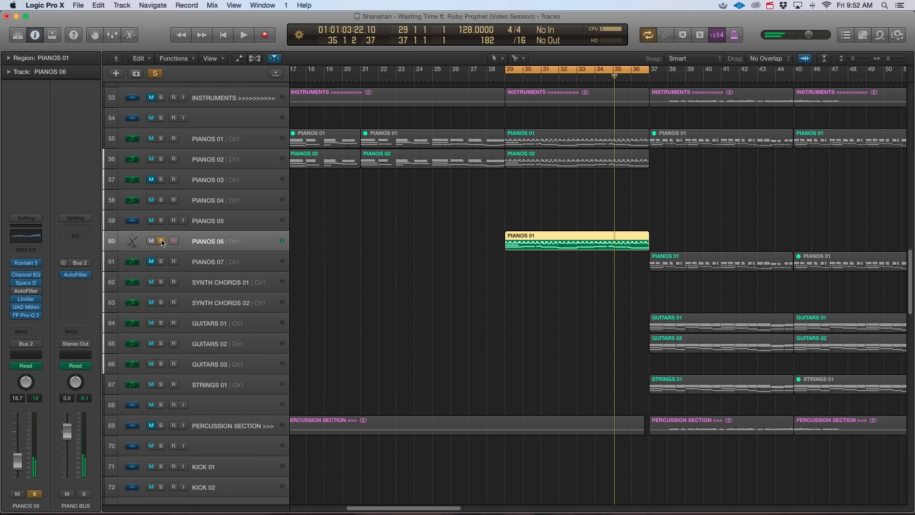
{"action": "left_click", "coordinate": [161, 241]}
- Turn off the cycle, move the playhead to bar 36, and select the GUITARS 01 track
{"action": "scroll", "coordinate": [613, 241], "scroll_direction": "right", "scroll_amount": 5}
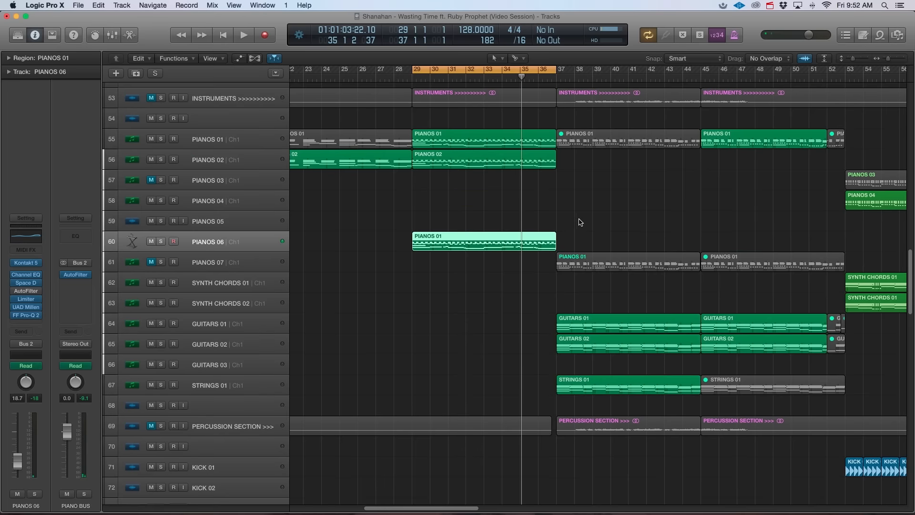
{"action": "scroll", "coordinate": [578, 222], "scroll_direction": "up", "scroll_amount": 3}
{"action": "left_click", "coordinate": [511, 71]}
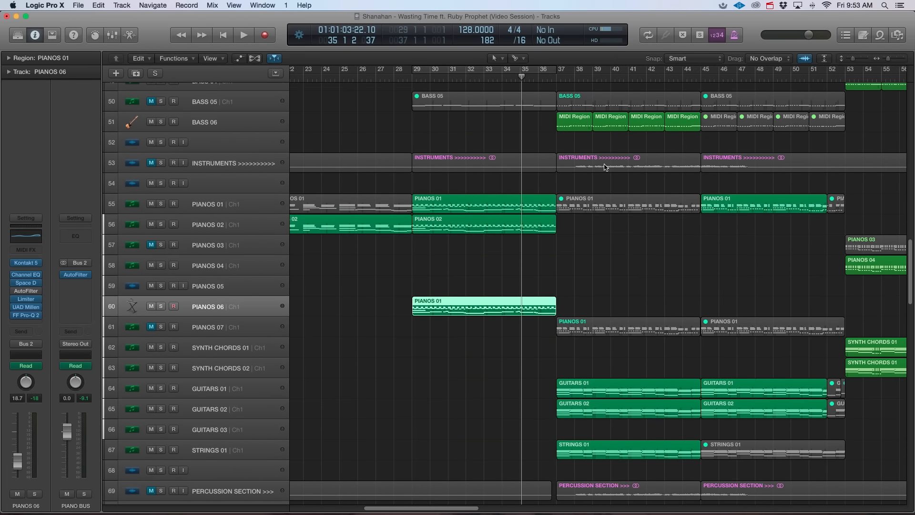
{"action": "scroll", "coordinate": [604, 166], "scroll_direction": "right", "scroll_amount": 2}
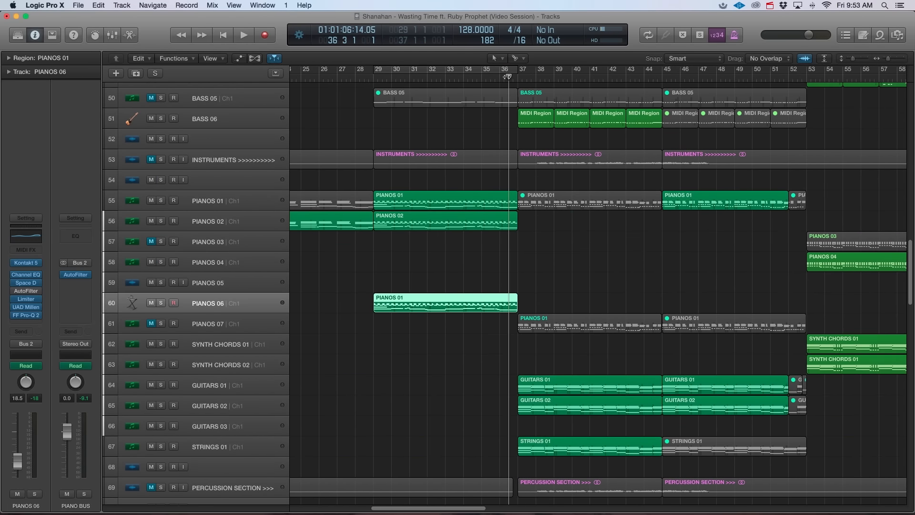
{"action": "scroll", "coordinate": [280, 449], "scroll_direction": "down", "scroll_amount": 2}
{"action": "left_click", "coordinate": [226, 351]}
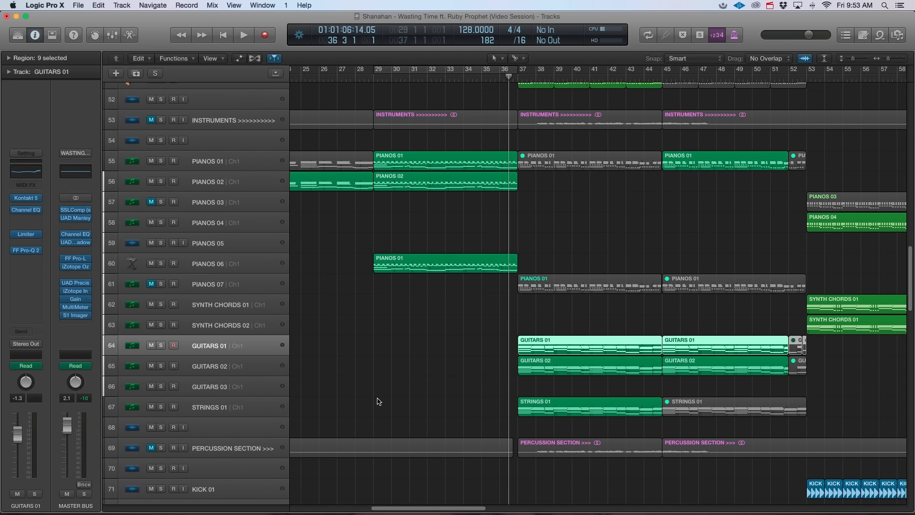
{"action": "scroll", "coordinate": [381, 400], "scroll_direction": "down", "scroll_amount": 2}
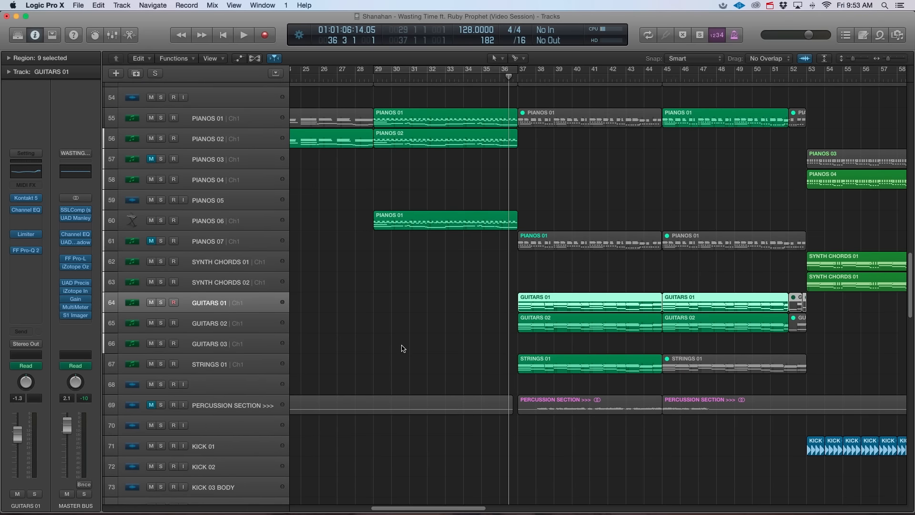
{"action": "scroll", "coordinate": [404, 348], "scroll_direction": "down", "scroll_amount": 1}
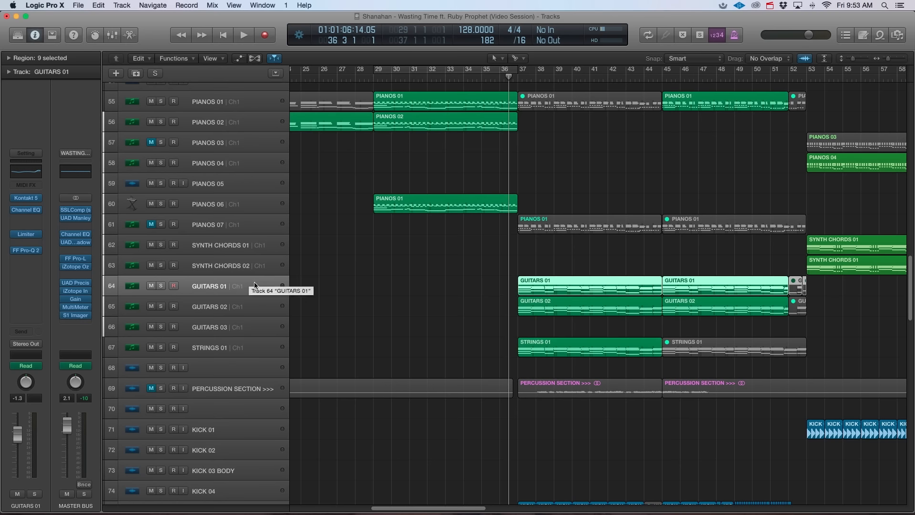
- Play from bar 36 and audition GUITARS 01 in solo, together with GUITARS 02, and GUITARS 02 alone
{"action": "scroll", "coordinate": [410, 295], "scroll_direction": "right", "scroll_amount": 2}
{"action": "key", "text": "space"}
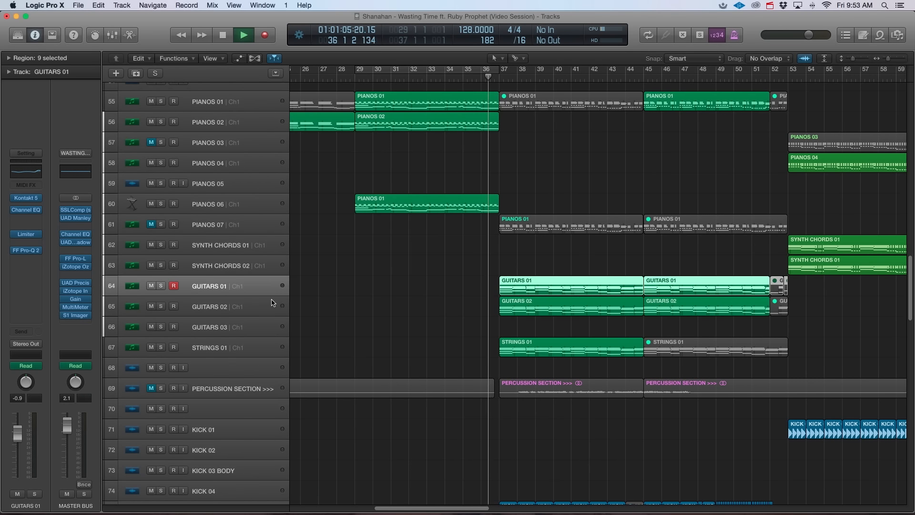
{"action": "left_click", "coordinate": [162, 286]}
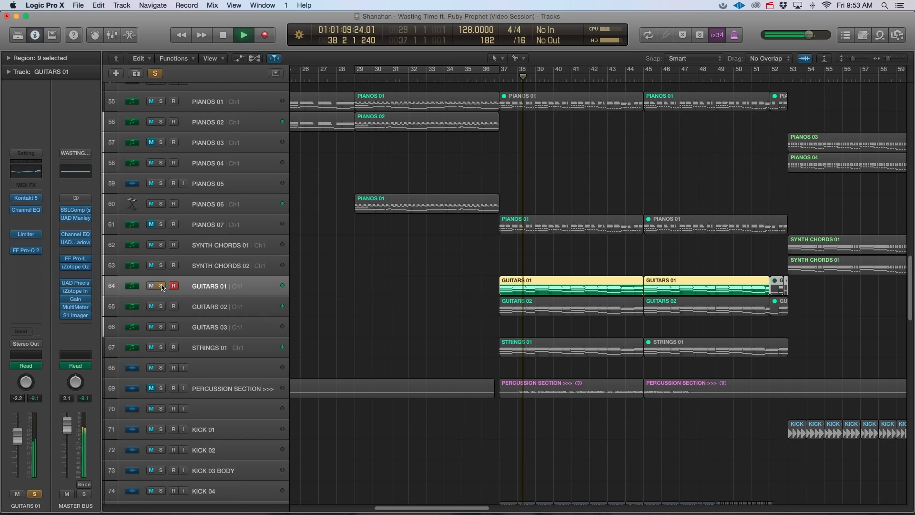
{"action": "left_click", "coordinate": [161, 307]}
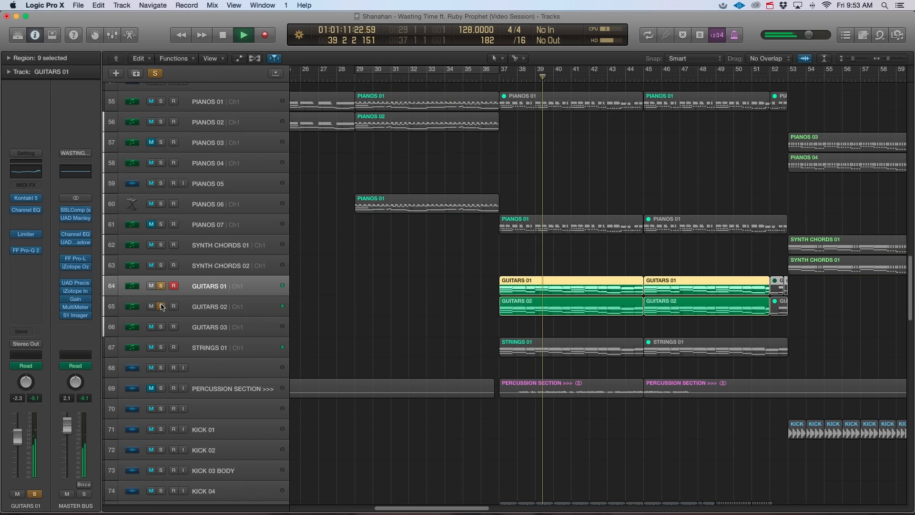
{"action": "left_click", "coordinate": [161, 286]}
{"action": "left_click", "coordinate": [204, 305]}
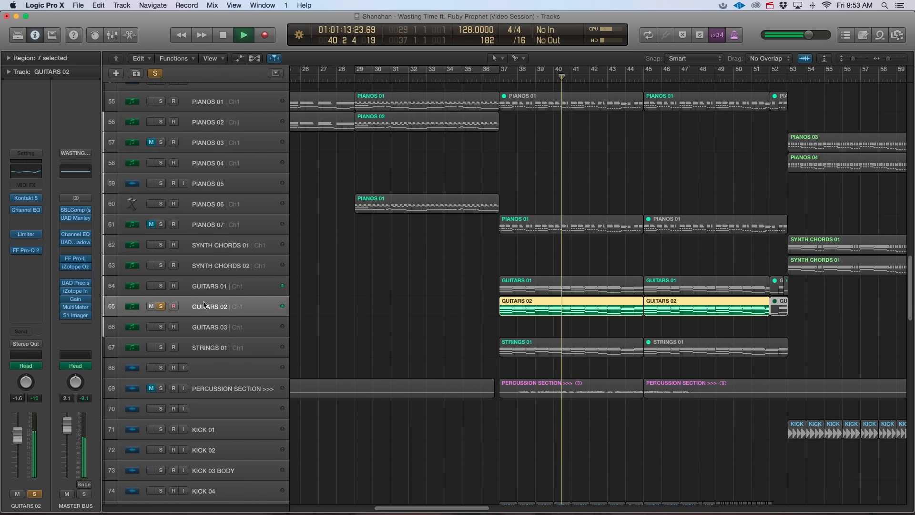
- Check the FF Pro-Q 2 equalizer on GUITARS 02, stop playback, and unsolo the track
{"action": "left_click", "coordinate": [28, 250]}
{"action": "left_click", "coordinate": [30, 41]}
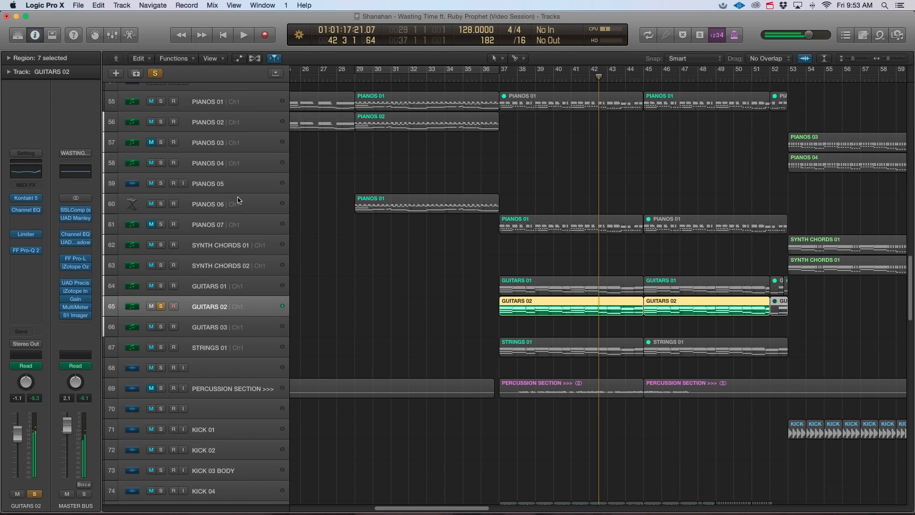
{"action": "left_click", "coordinate": [162, 307]}
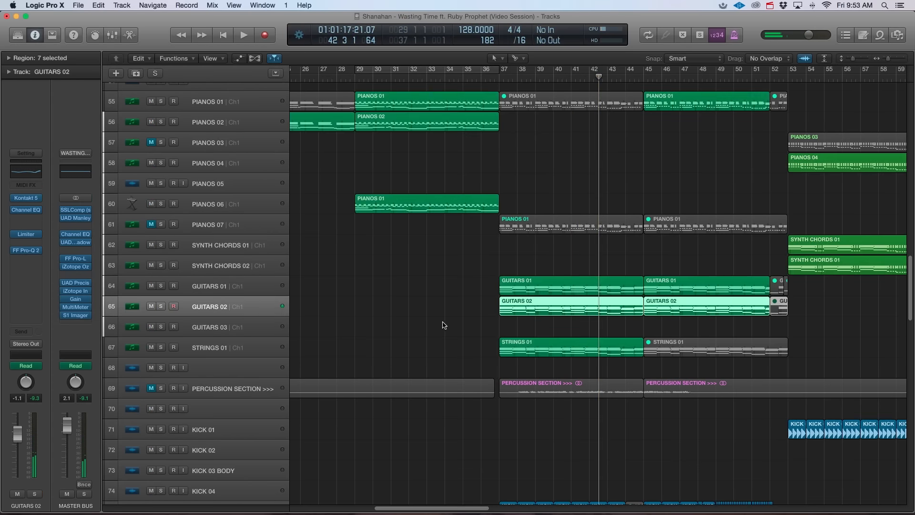
- Select the BASS 06 track, solo it, and play from bar 37 before restoring the full mix
{"action": "scroll", "coordinate": [443, 325], "scroll_direction": "up", "scroll_amount": 5}
{"action": "left_click", "coordinate": [237, 156]}
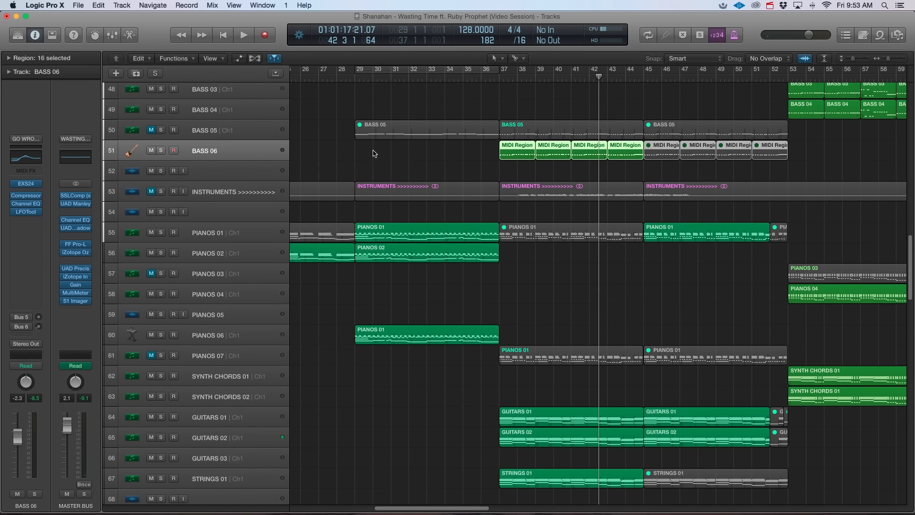
{"action": "left_click", "coordinate": [162, 150]}
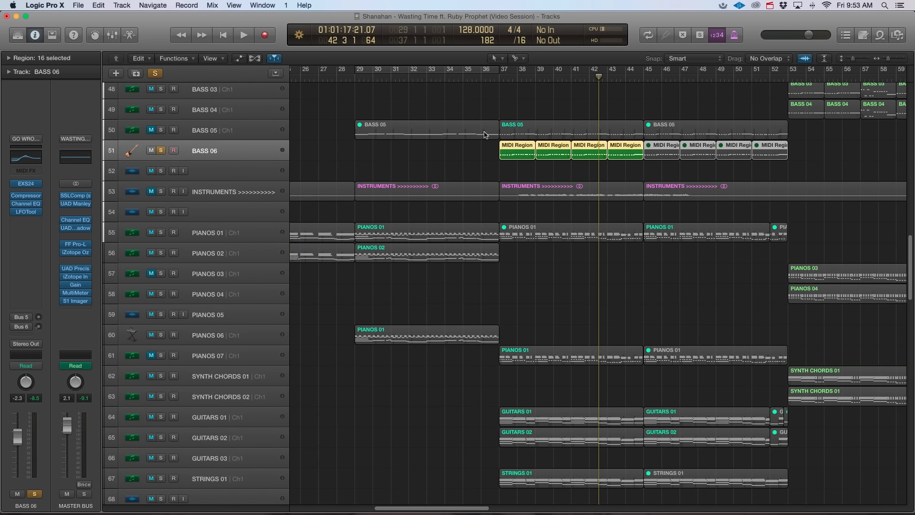
{"action": "double_click", "coordinate": [495, 80]}
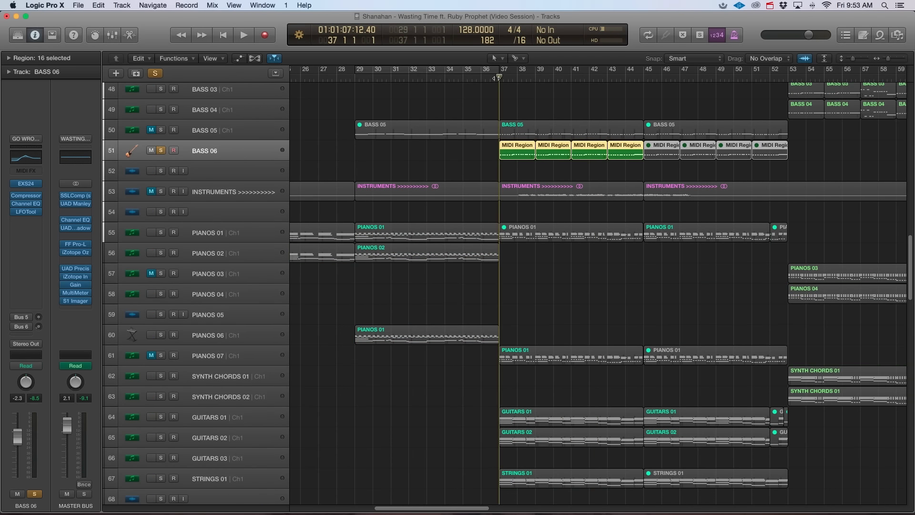
{"action": "left_click", "coordinate": [161, 150]}
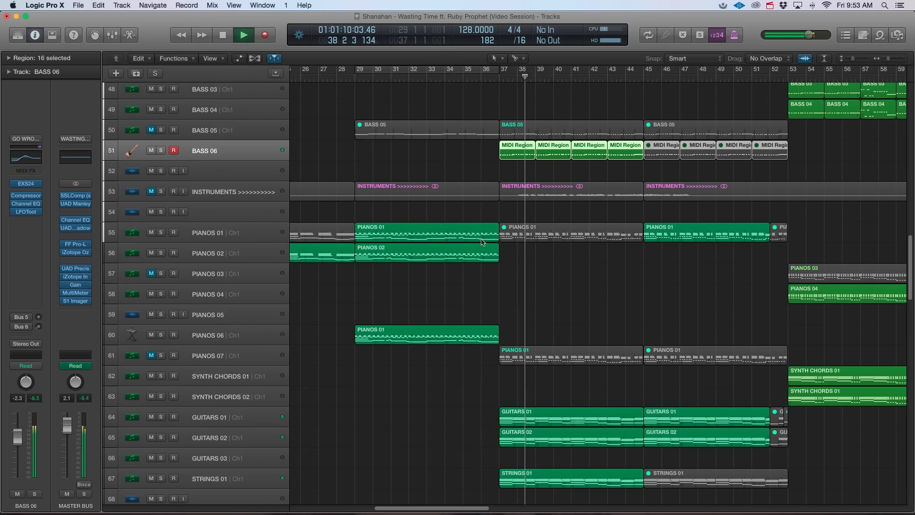
- Continue full-mix playback, jump to around bar 50, and examine the percussion and effects tracks leading into the drop
{"action": "scroll", "coordinate": [524, 262], "scroll_direction": "down", "scroll_amount": 10}
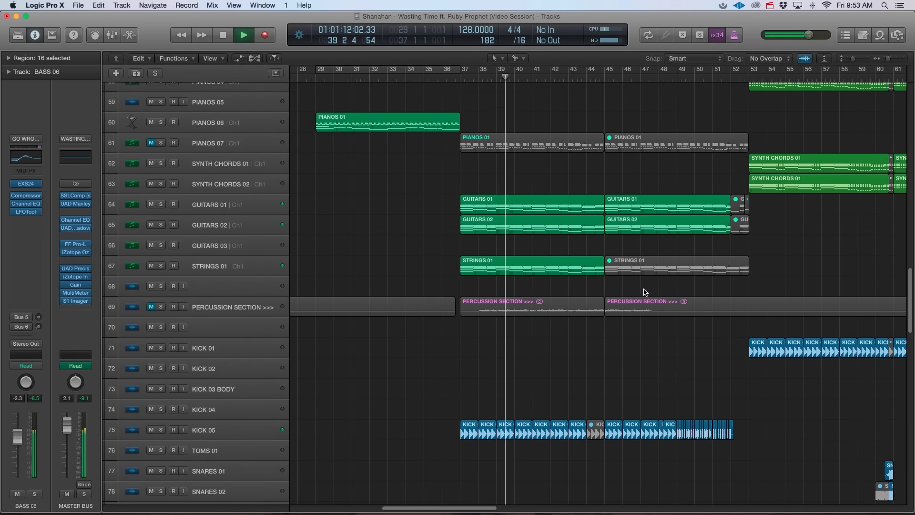
{"action": "scroll", "coordinate": [641, 291], "scroll_direction": "down", "scroll_amount": 5}
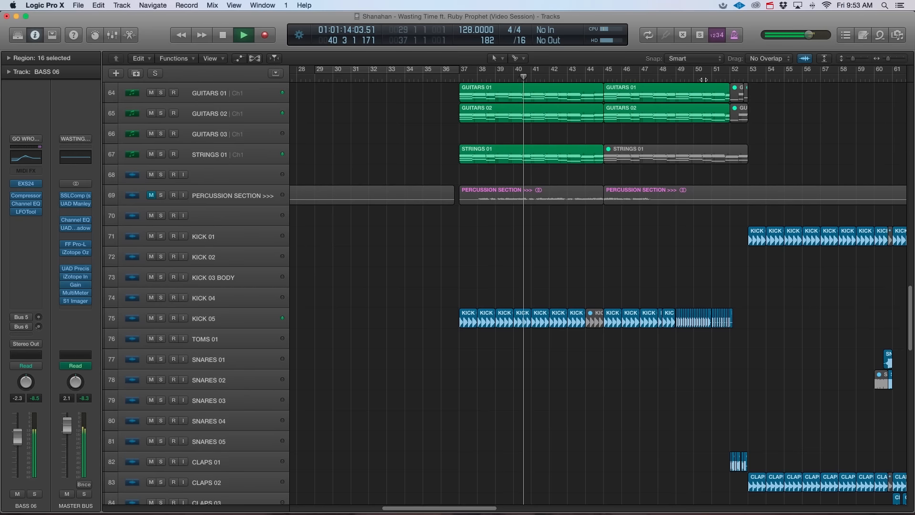
{"action": "left_click", "coordinate": [704, 79]}
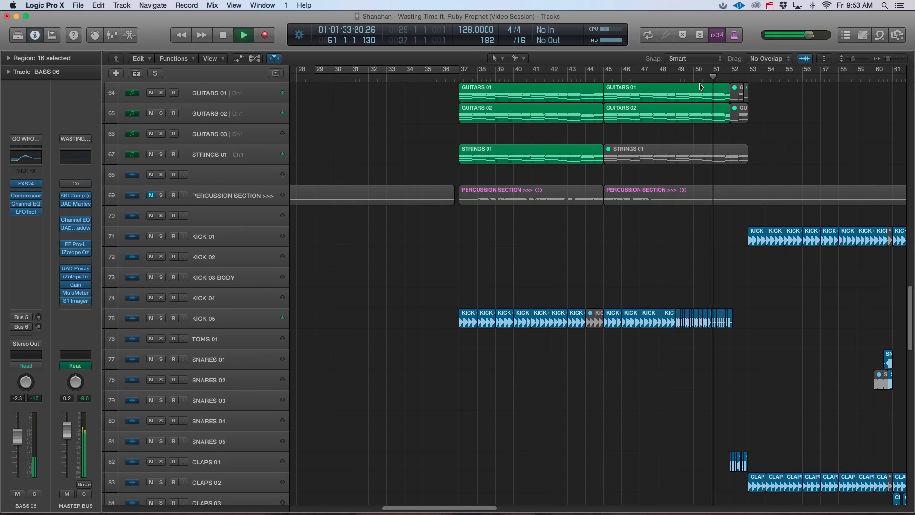
{"action": "scroll", "coordinate": [747, 368], "scroll_direction": "down", "scroll_amount": 10}
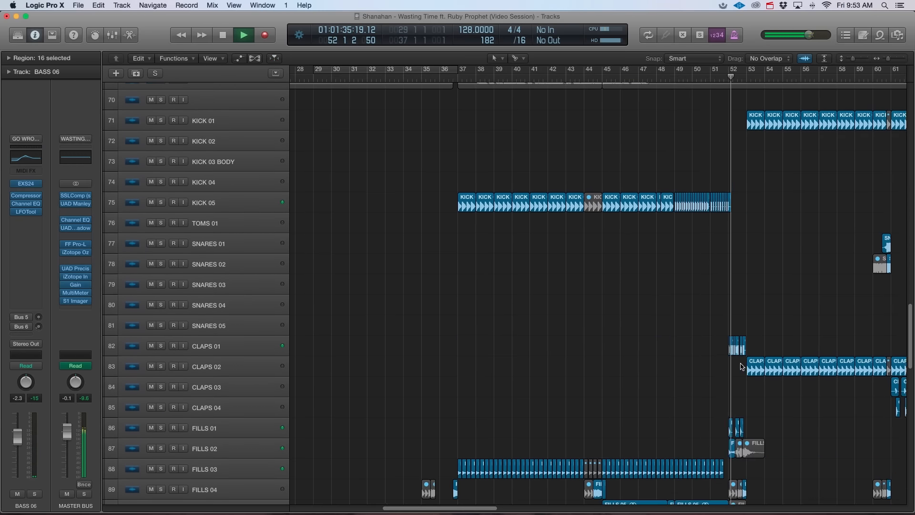
{"action": "scroll", "coordinate": [738, 365], "scroll_direction": "down", "scroll_amount": 10}
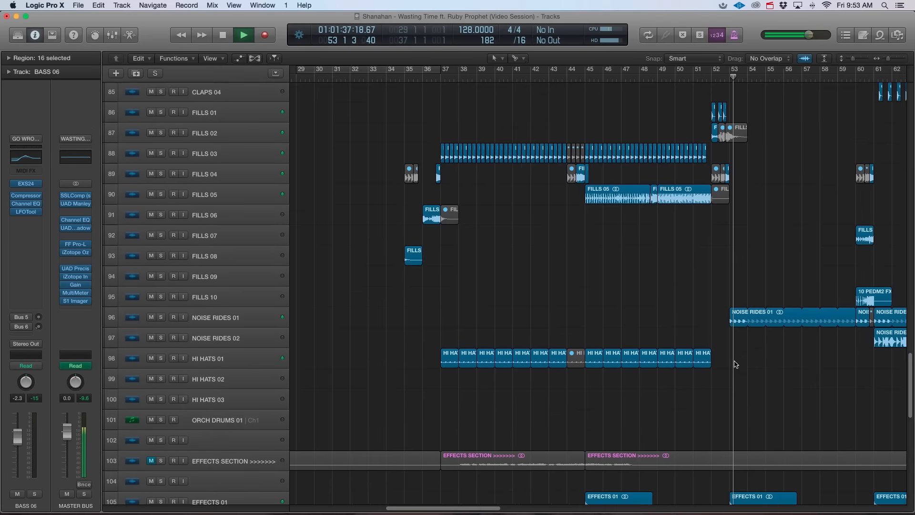
{"action": "scroll", "coordinate": [724, 363], "scroll_direction": "down", "scroll_amount": 2}
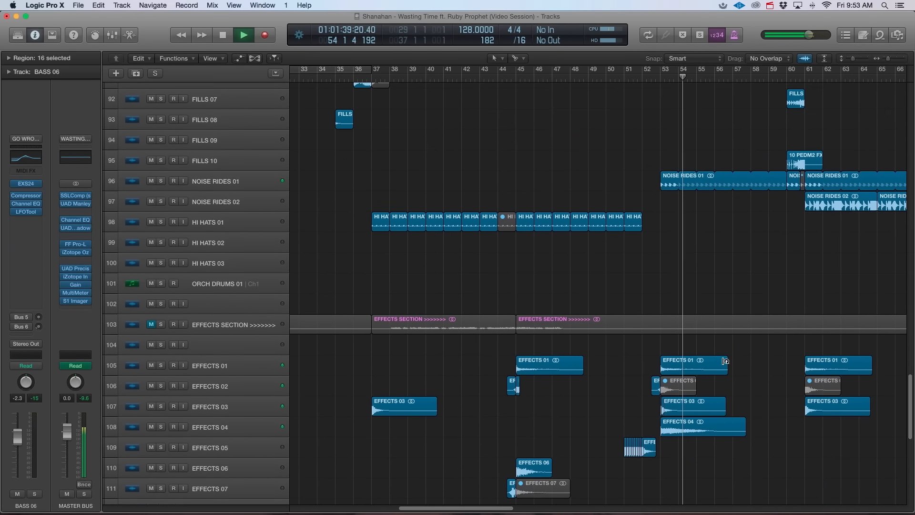
{"action": "scroll", "coordinate": [720, 365], "scroll_direction": "right", "scroll_amount": 5}
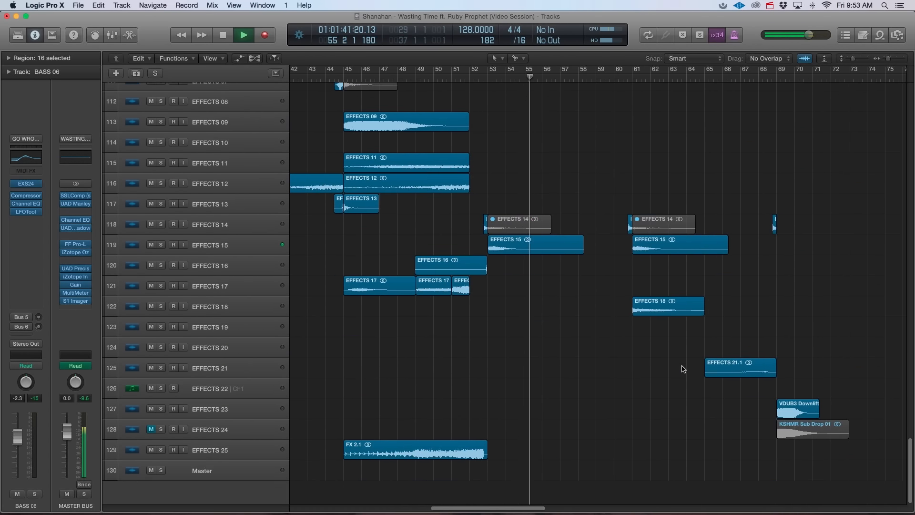
- Review the drop's tracks from the effects back up to the vocals, stopping playback at bar 57
{"action": "scroll", "coordinate": [658, 373], "scroll_direction": "up", "scroll_amount": 15}
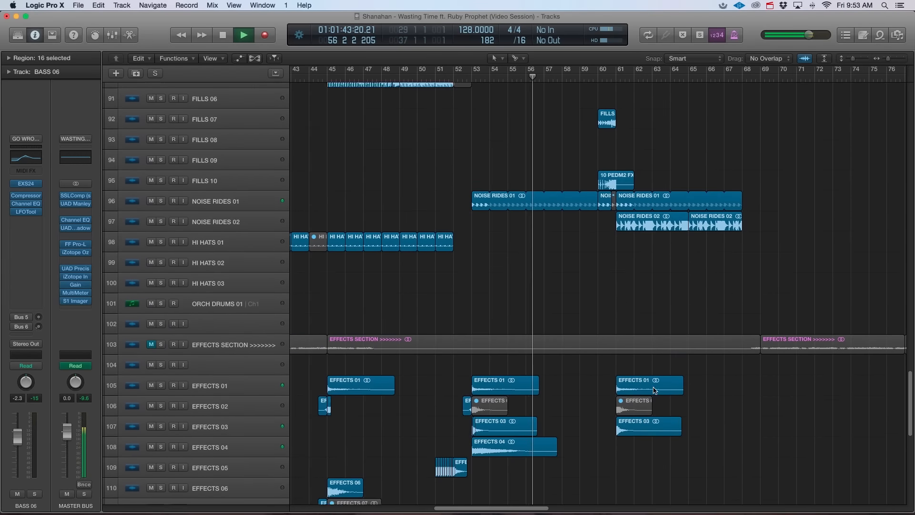
{"action": "scroll", "coordinate": [654, 390], "scroll_direction": "up", "scroll_amount": 15}
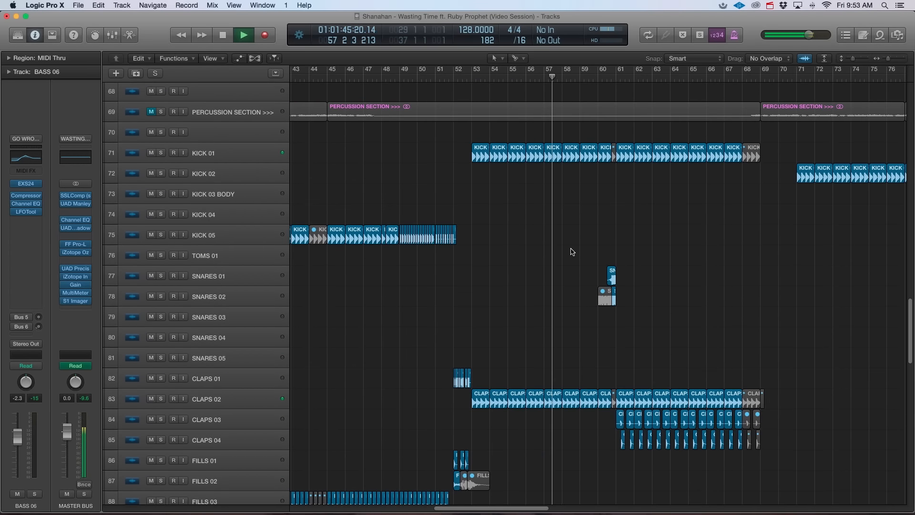
{"action": "scroll", "coordinate": [589, 287], "scroll_direction": "up", "scroll_amount": 12}
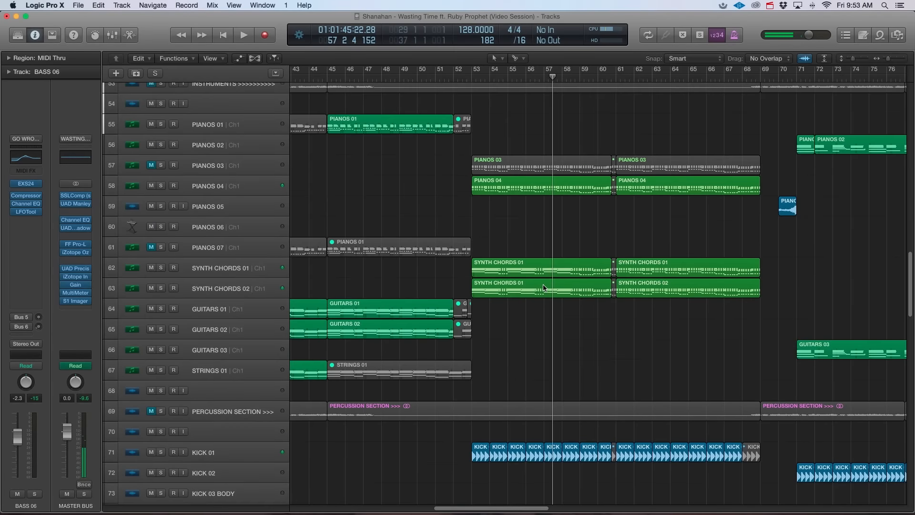
{"action": "scroll", "coordinate": [543, 287], "scroll_direction": "up", "scroll_amount": 12}
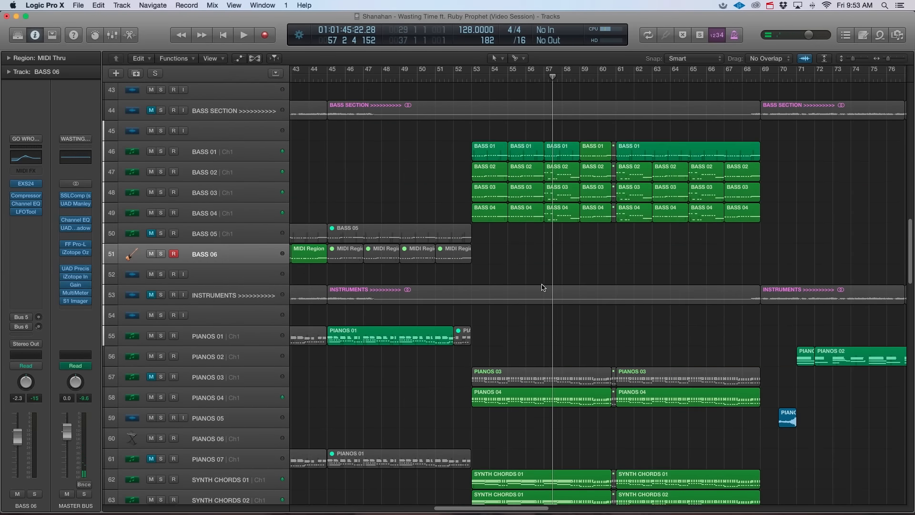
{"action": "scroll", "coordinate": [543, 285], "scroll_direction": "up", "scroll_amount": 20}
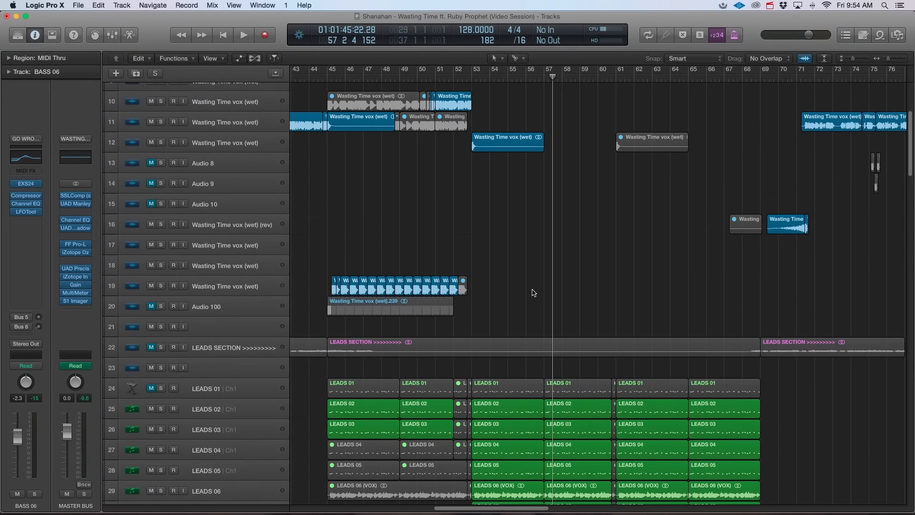
{"action": "scroll", "coordinate": [533, 293], "scroll_direction": "up", "scroll_amount": 6}
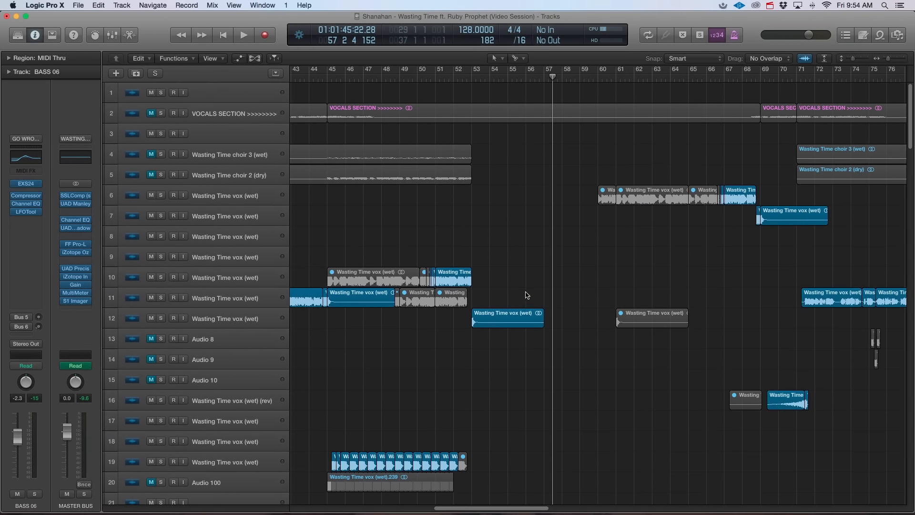
- Examine the arrangement of the LEADS, bus and BASS tracks between bars 45 and 69
{"action": "scroll", "coordinate": [526, 295], "scroll_direction": "down", "scroll_amount": 8}
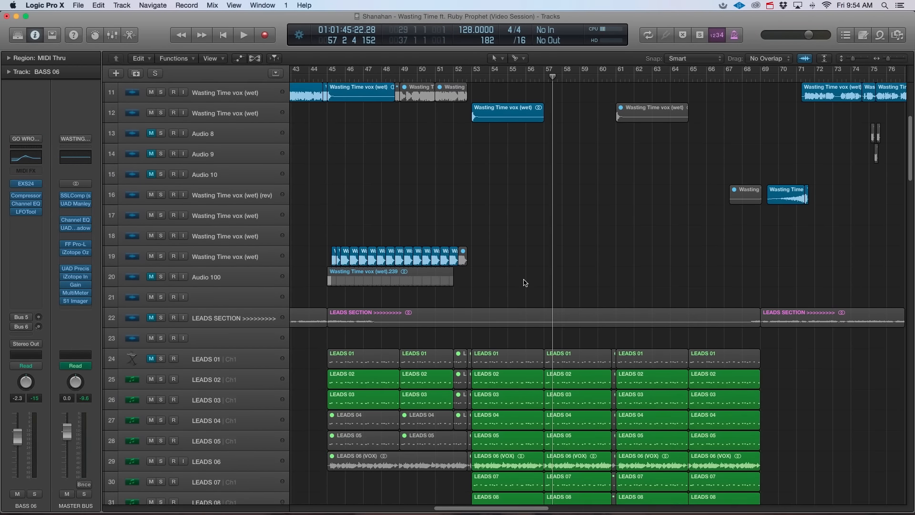
{"action": "scroll", "coordinate": [524, 282], "scroll_direction": "down", "scroll_amount": 6}
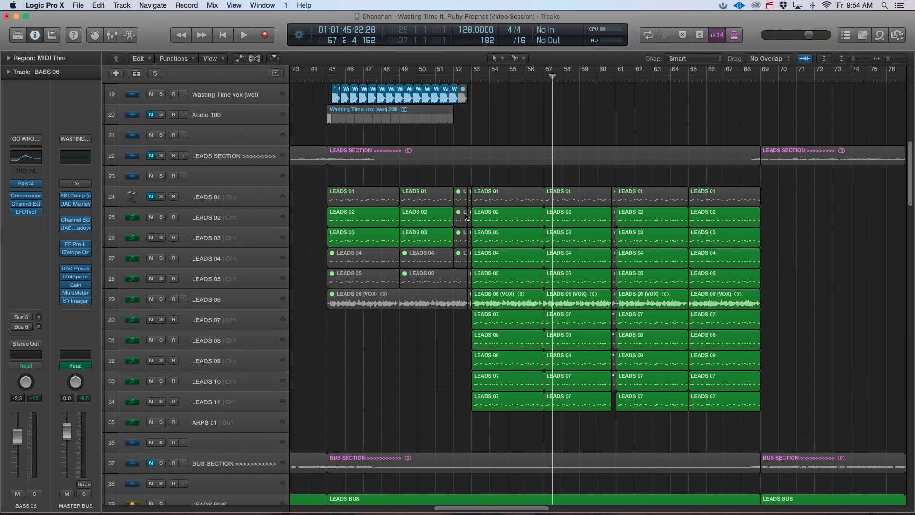
{"action": "scroll", "coordinate": [472, 218], "scroll_direction": "up", "scroll_amount": 5}
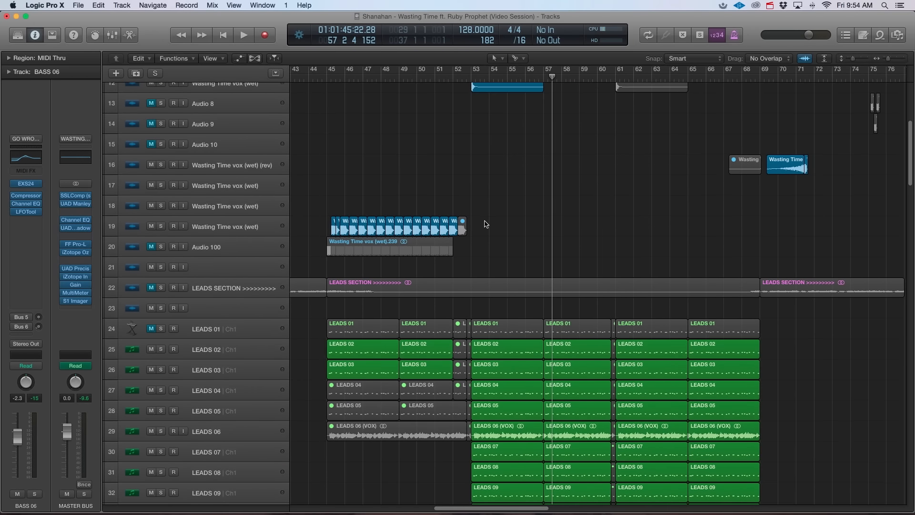
{"action": "scroll", "coordinate": [514, 243], "scroll_direction": "down", "scroll_amount": 10}
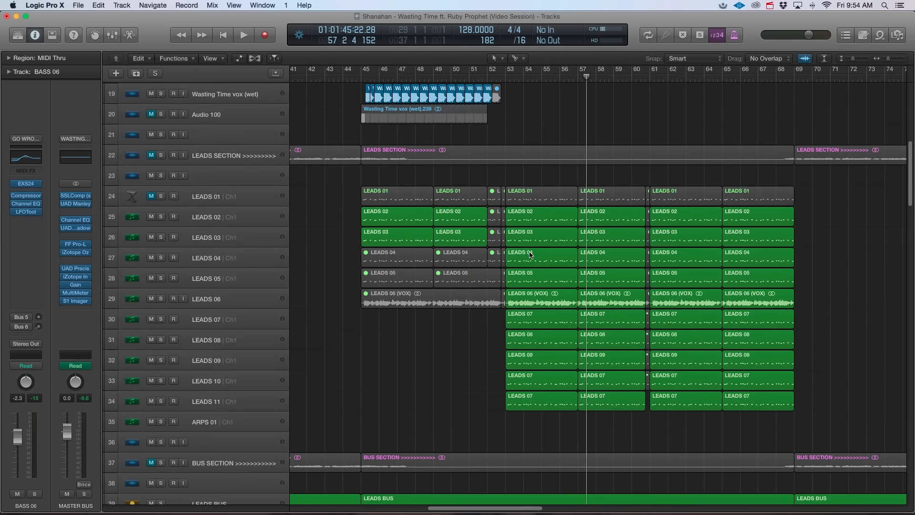
{"action": "scroll", "coordinate": [531, 257], "scroll_direction": "down", "scroll_amount": 8}
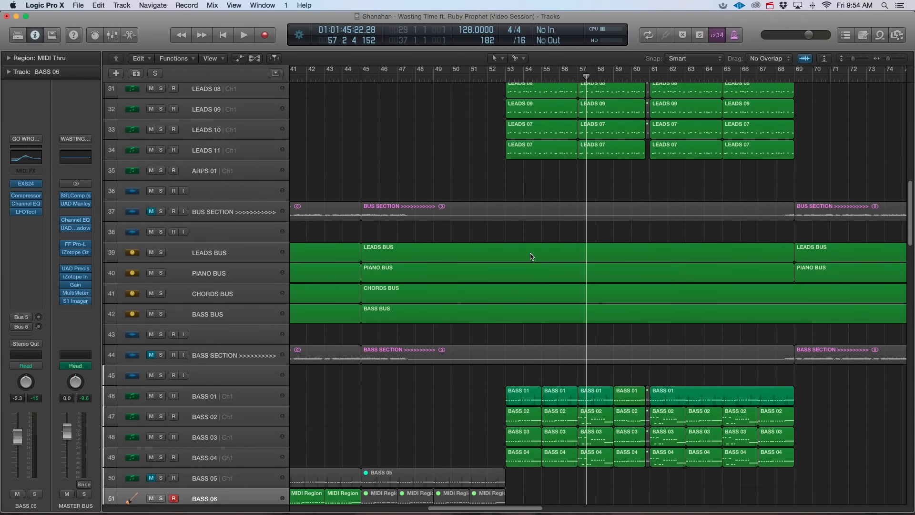
{"action": "scroll", "coordinate": [531, 256], "scroll_direction": "down", "scroll_amount": 4}
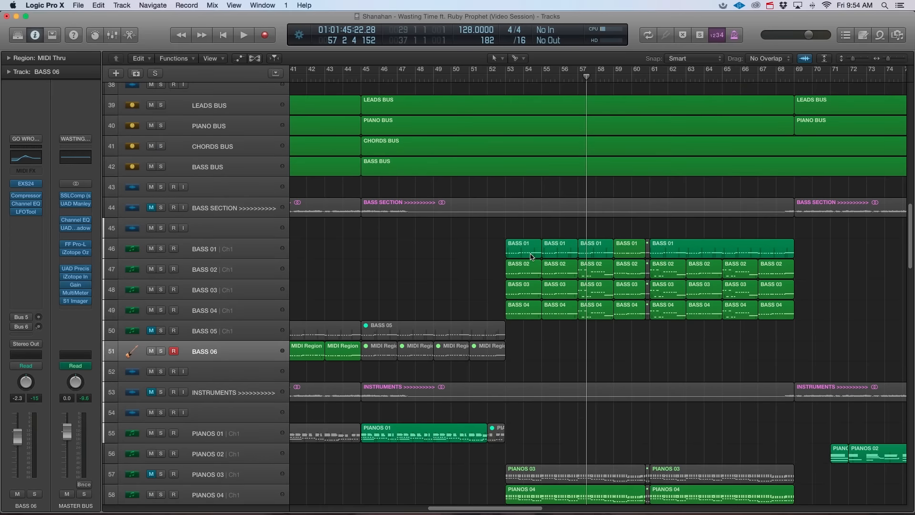
{"action": "scroll", "coordinate": [526, 264], "scroll_direction": "up", "scroll_amount": 6}
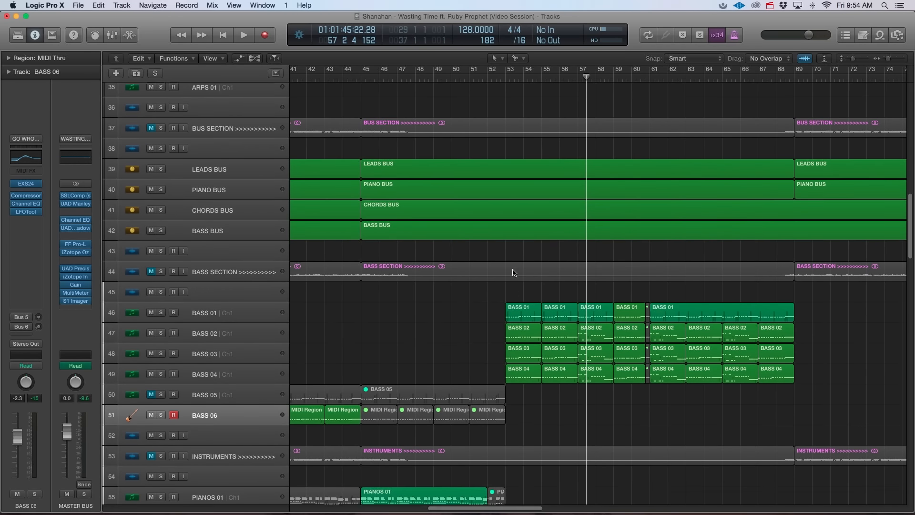